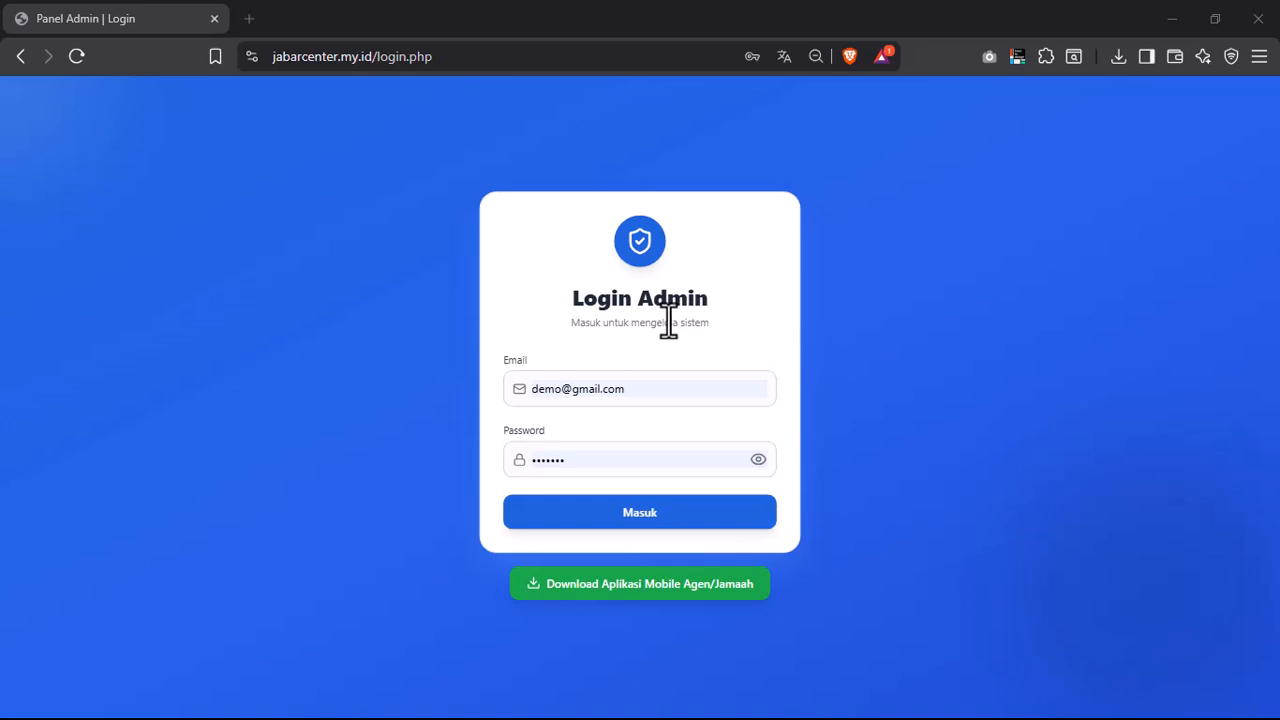
- Log in as central admin and view the Dashboard Admin Pusat totals, including the Kemitraan card
{"action": "left_click", "coordinate": [449, 60]}
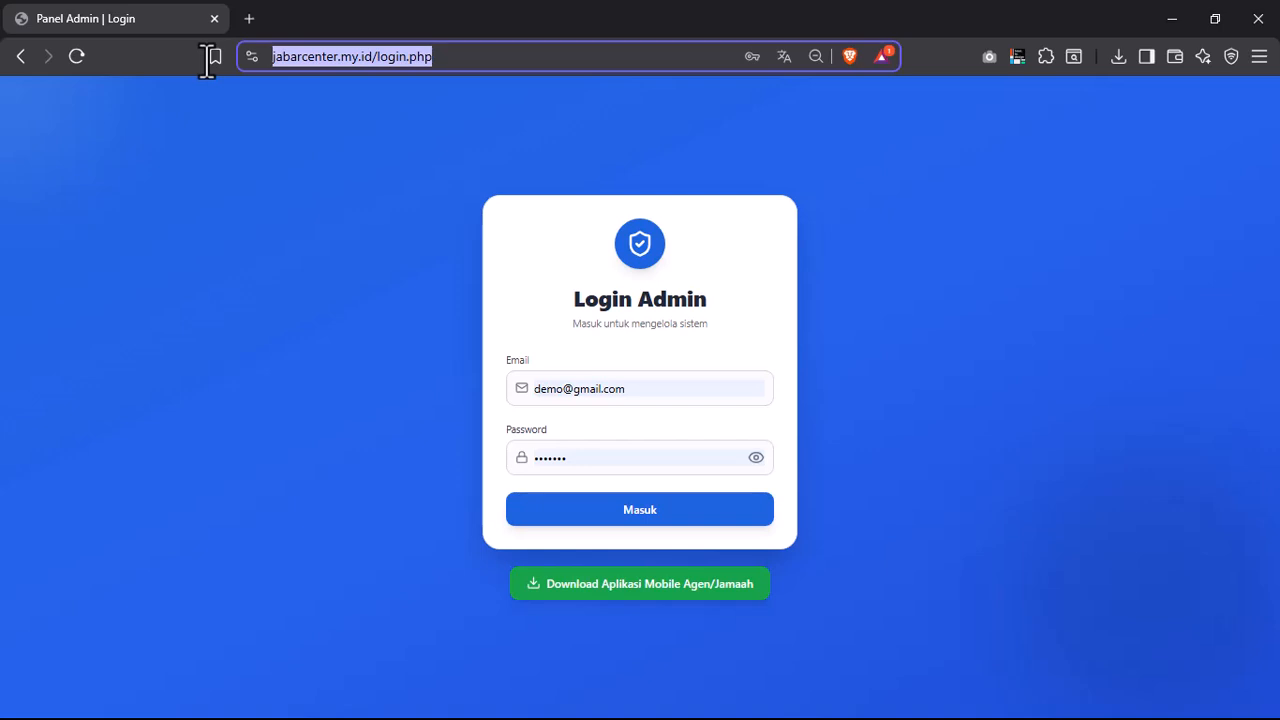
{"action": "left_click", "coordinate": [234, 134]}
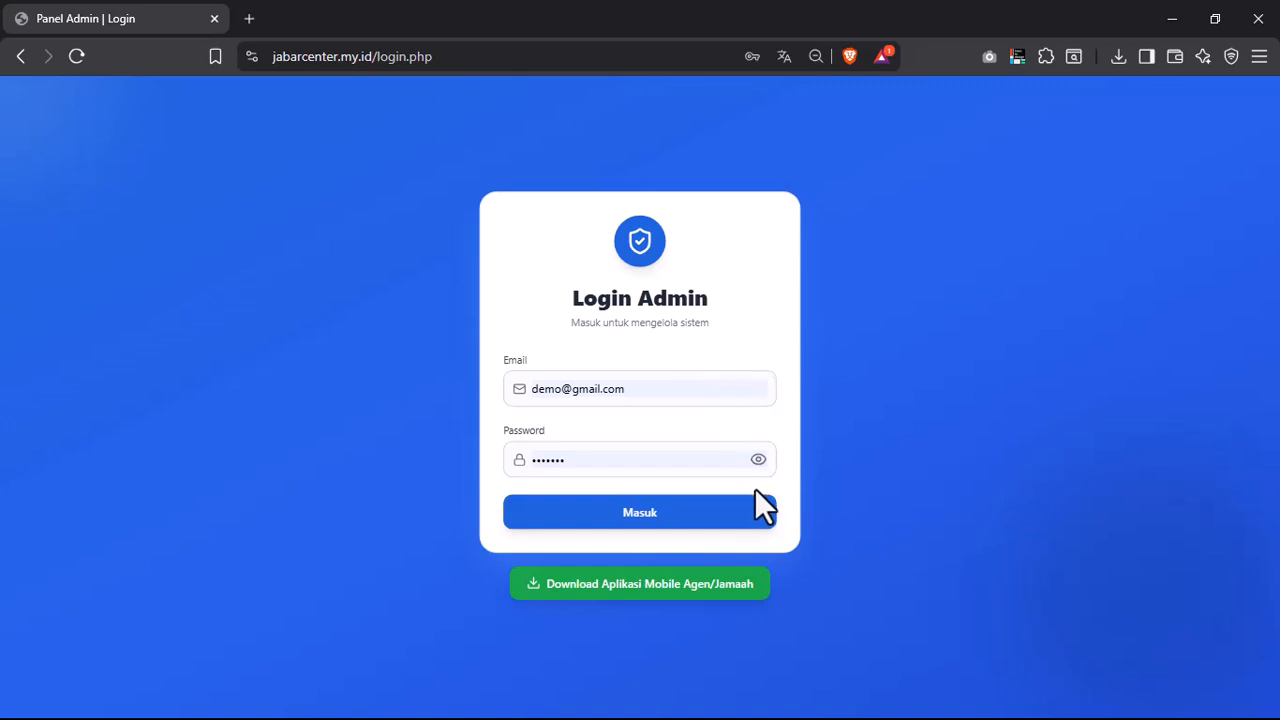
{"action": "left_click", "coordinate": [715, 527]}
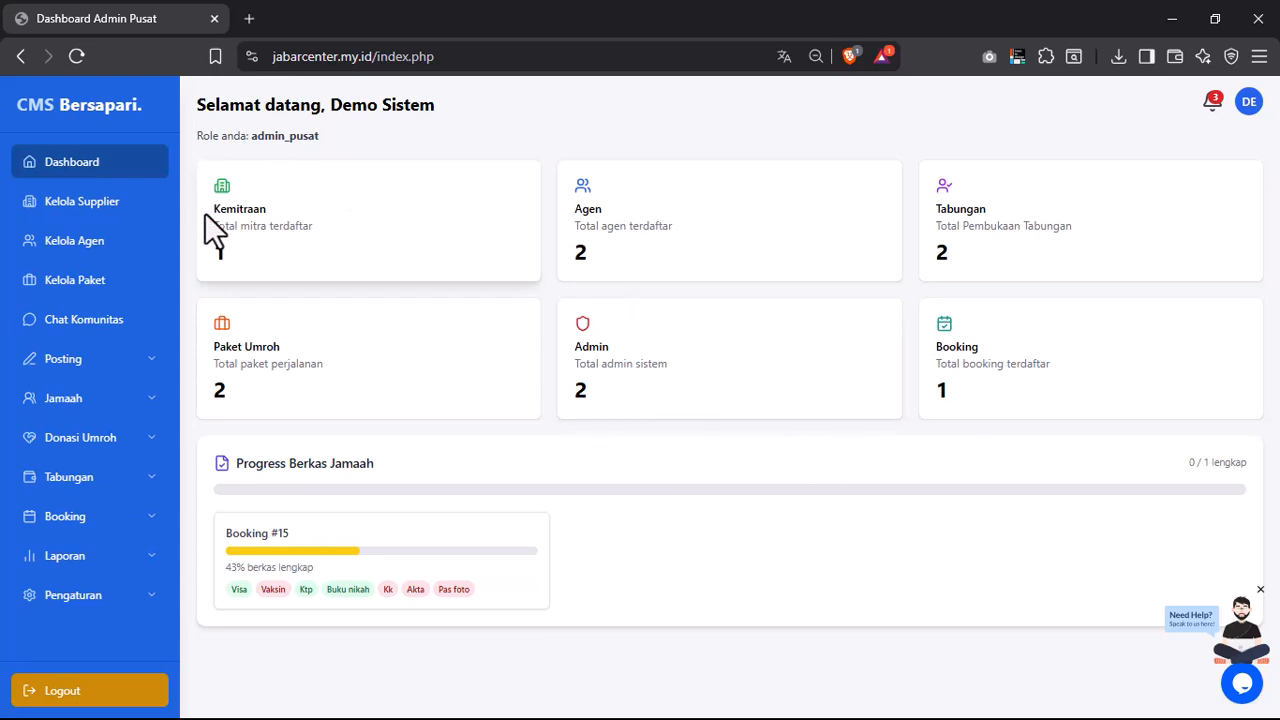
{"action": "left_click_drag", "start_coordinate": [213, 190], "coordinate": [309, 247]}
{"action": "left_click", "coordinate": [294, 247]}
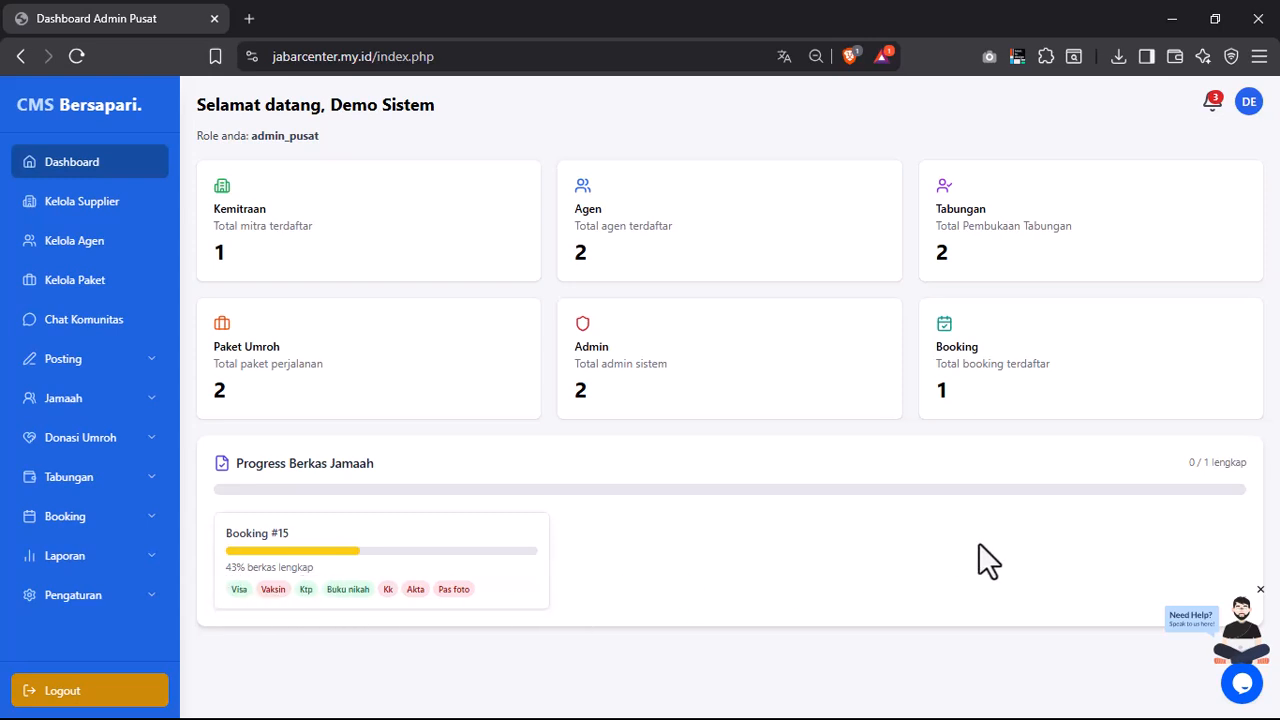
{"action": "left_click", "coordinate": [1245, 682]}
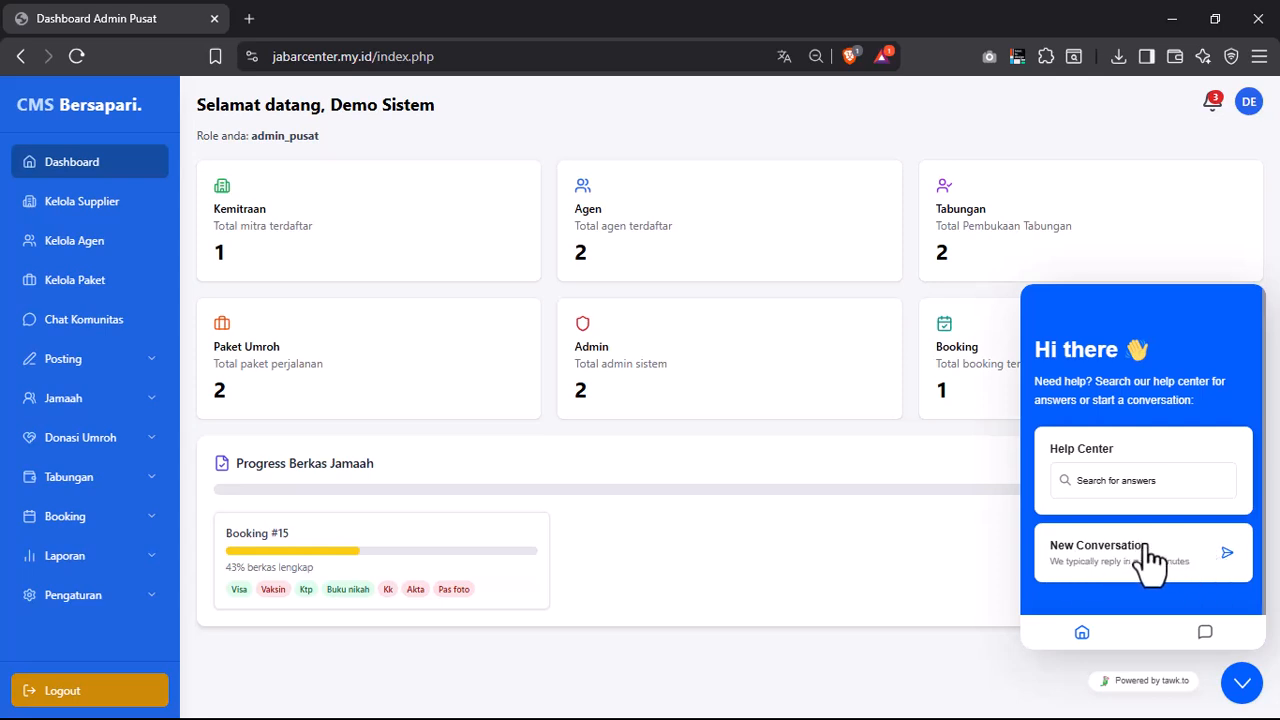
{"action": "left_click", "coordinate": [1242, 684]}
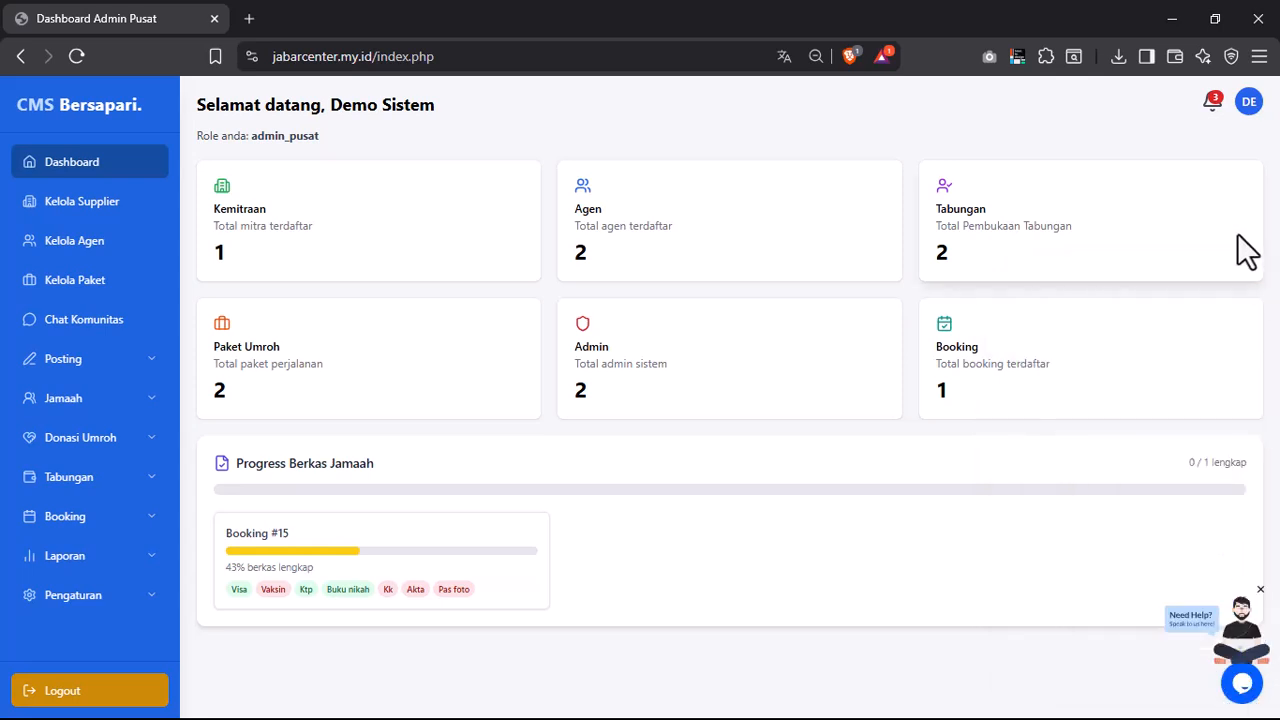
- Check new notifications, then view Detail Akun showing the Pro CMS plan at Rp 6.500.000 per year
{"action": "left_click", "coordinate": [1208, 106]}
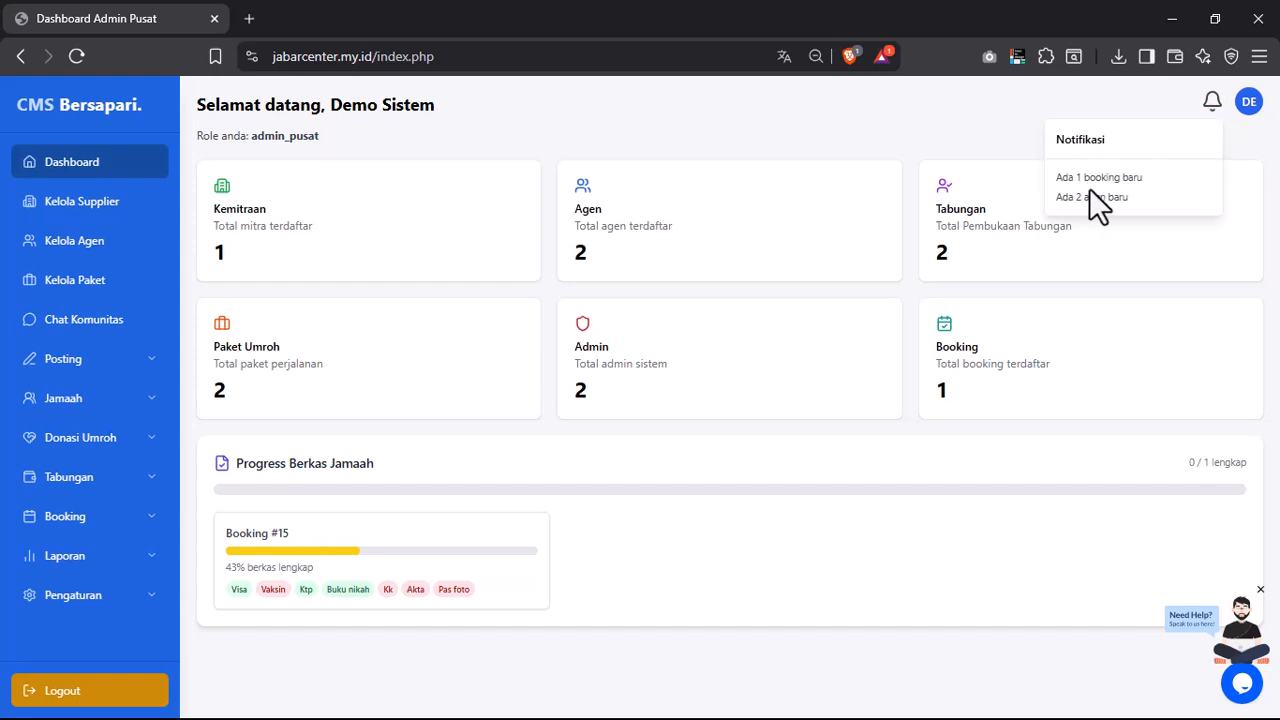
{"action": "left_click", "coordinate": [1211, 100]}
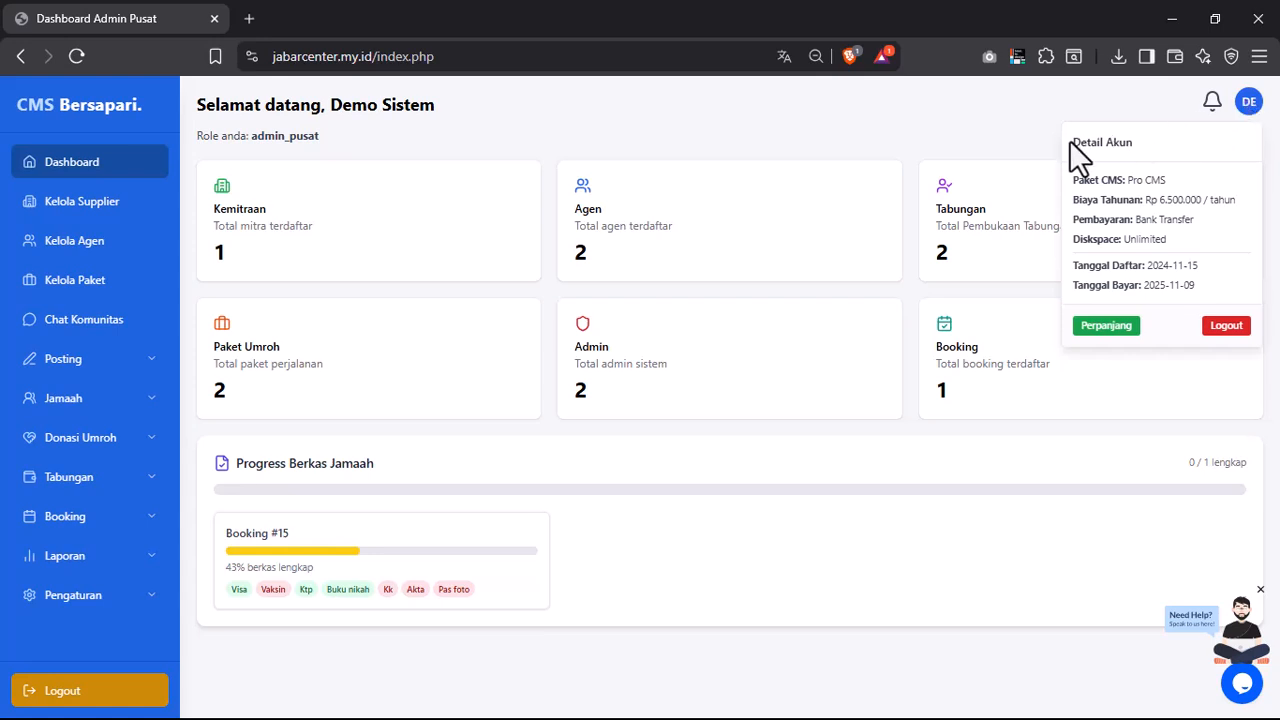
{"action": "left_click", "coordinate": [1249, 104]}
{"action": "left_click", "coordinate": [1249, 104]}
{"action": "left_click_drag", "start_coordinate": [1076, 142], "coordinate": [1152, 214]}
{"action": "left_click", "coordinate": [1162, 228]}
- View the BCA bank details under Perpanjang's Informasi Pembayaran, then dismiss them
{"action": "left_click", "coordinate": [1110, 330]}
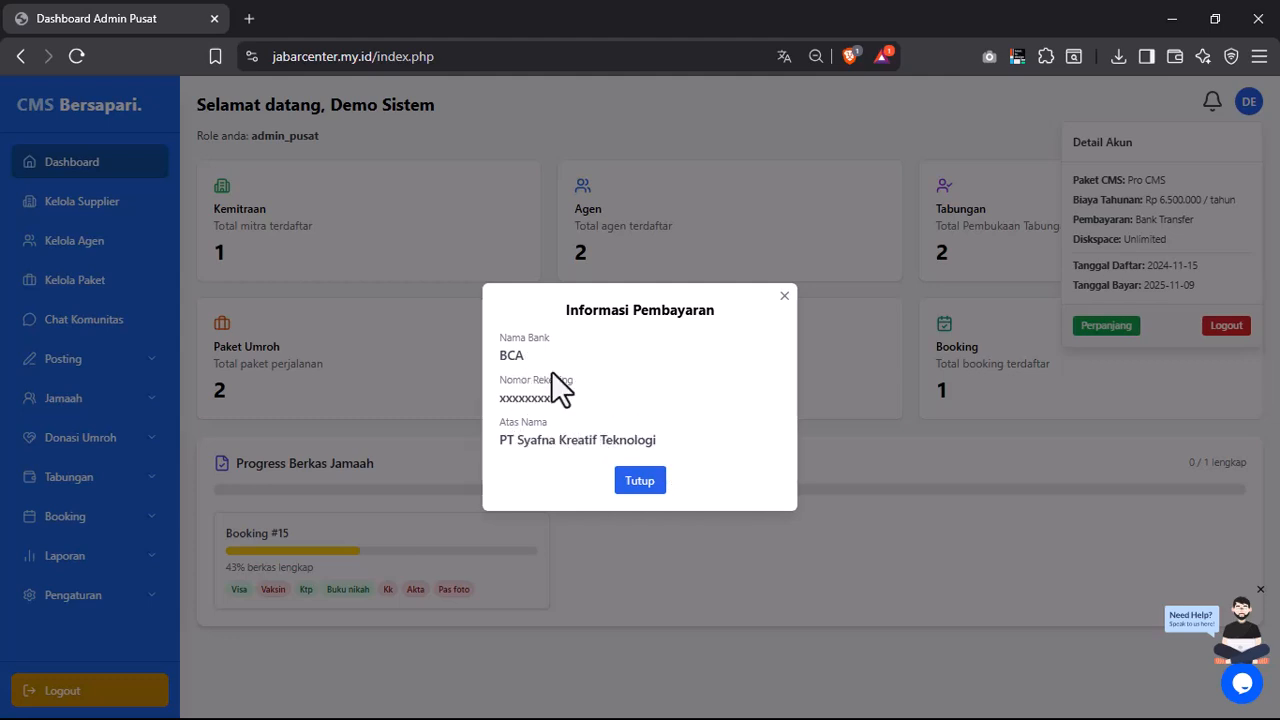
{"action": "left_click", "coordinate": [784, 299]}
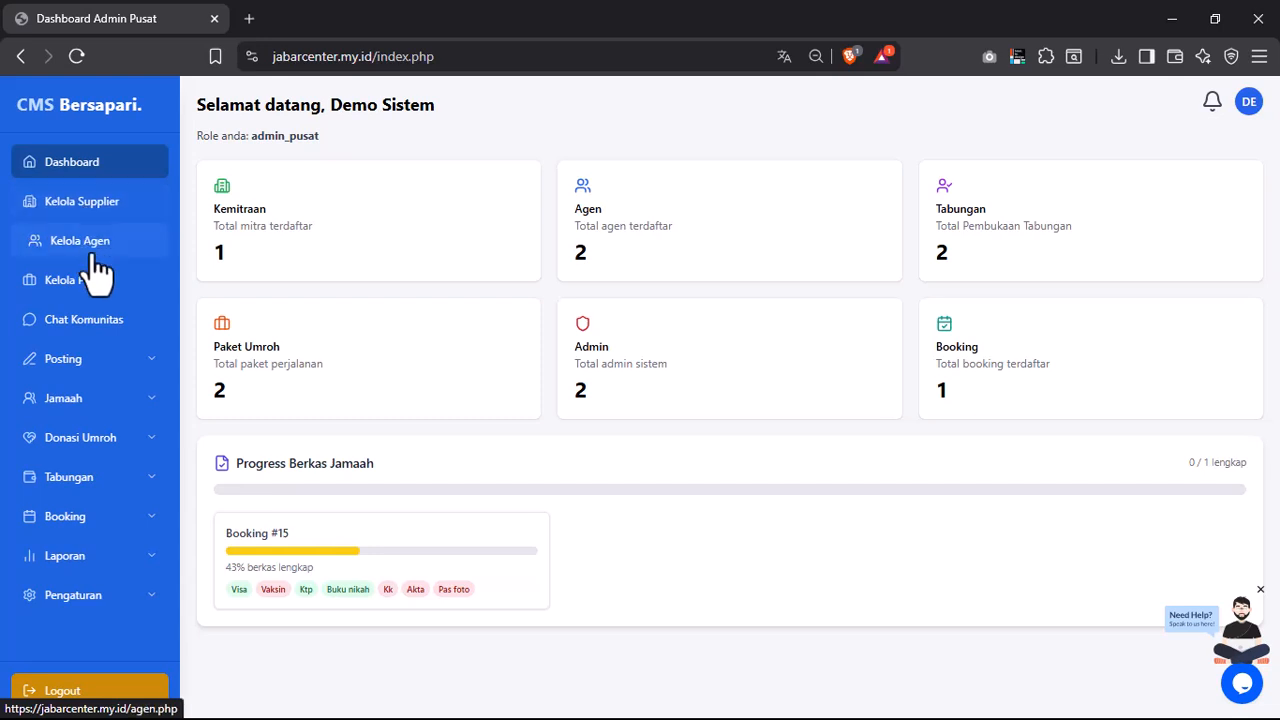
- Preview the Posting section twice, then expand Jamaah to list Data Jamaah, Tambah Jamaah and Berkas Jamaah
{"action": "left_click", "coordinate": [152, 365]}
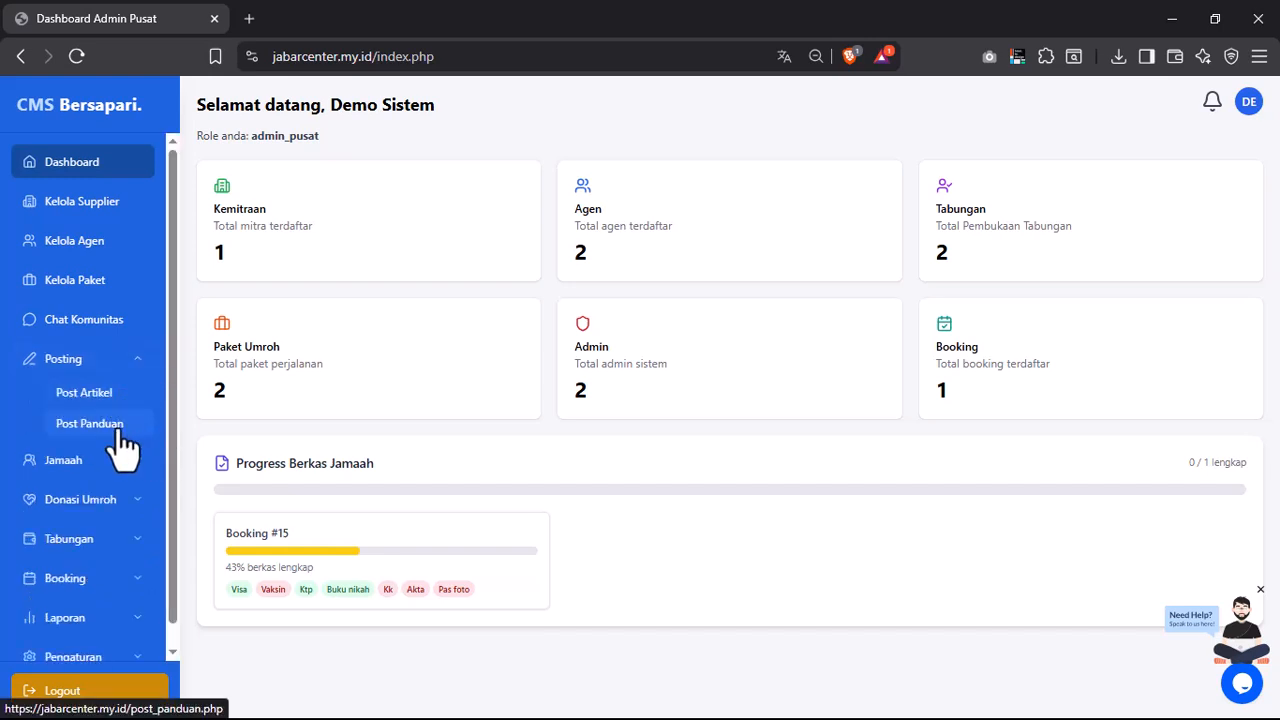
{"action": "left_click", "coordinate": [132, 362]}
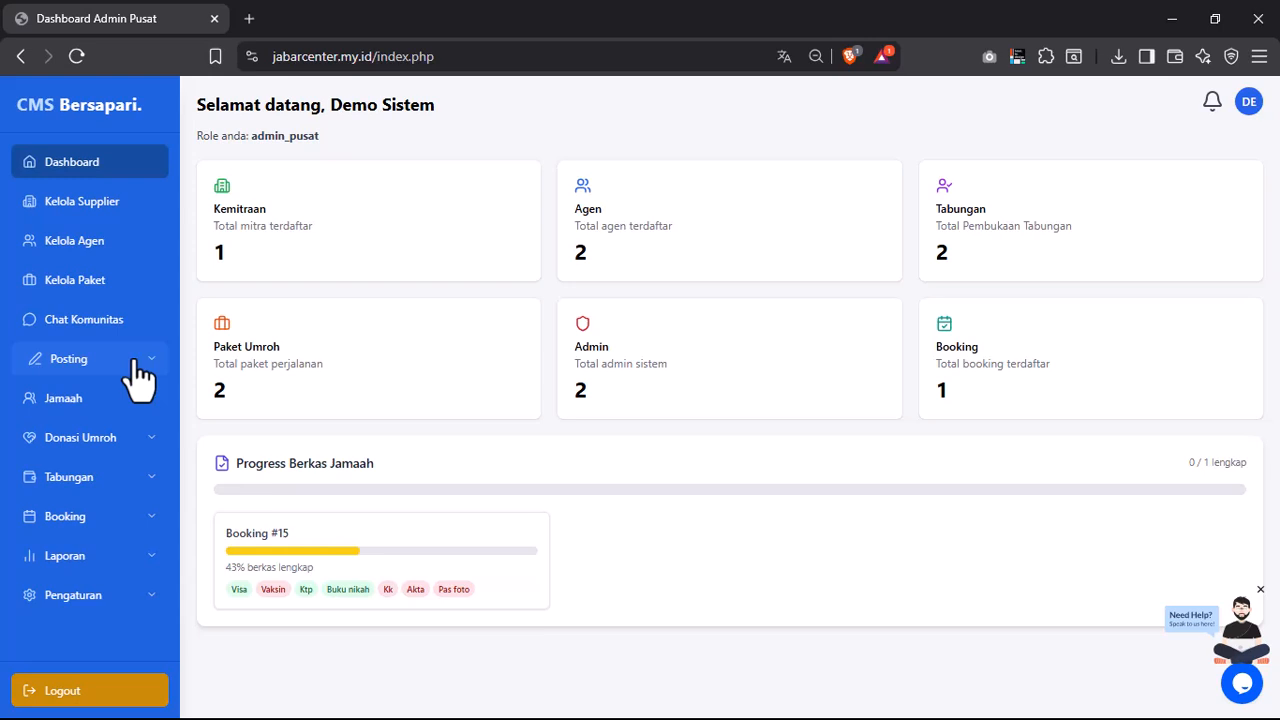
{"action": "left_click", "coordinate": [139, 376]}
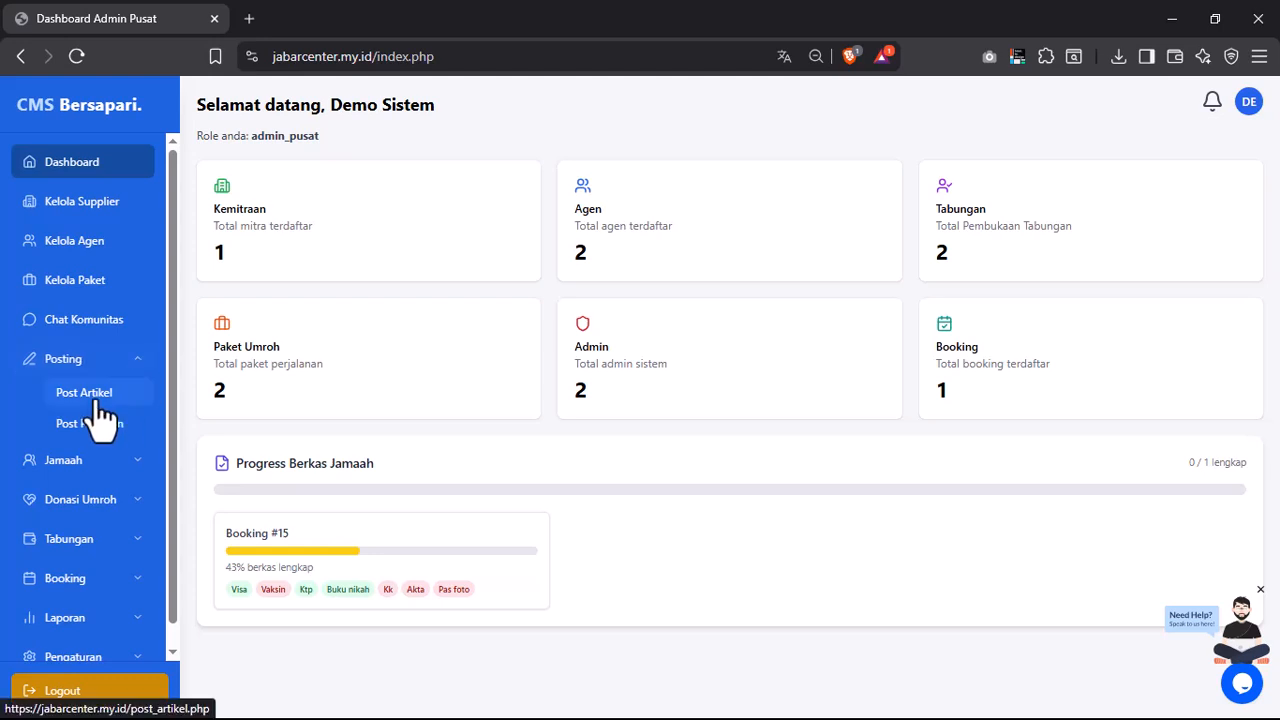
{"action": "left_click", "coordinate": [104, 366]}
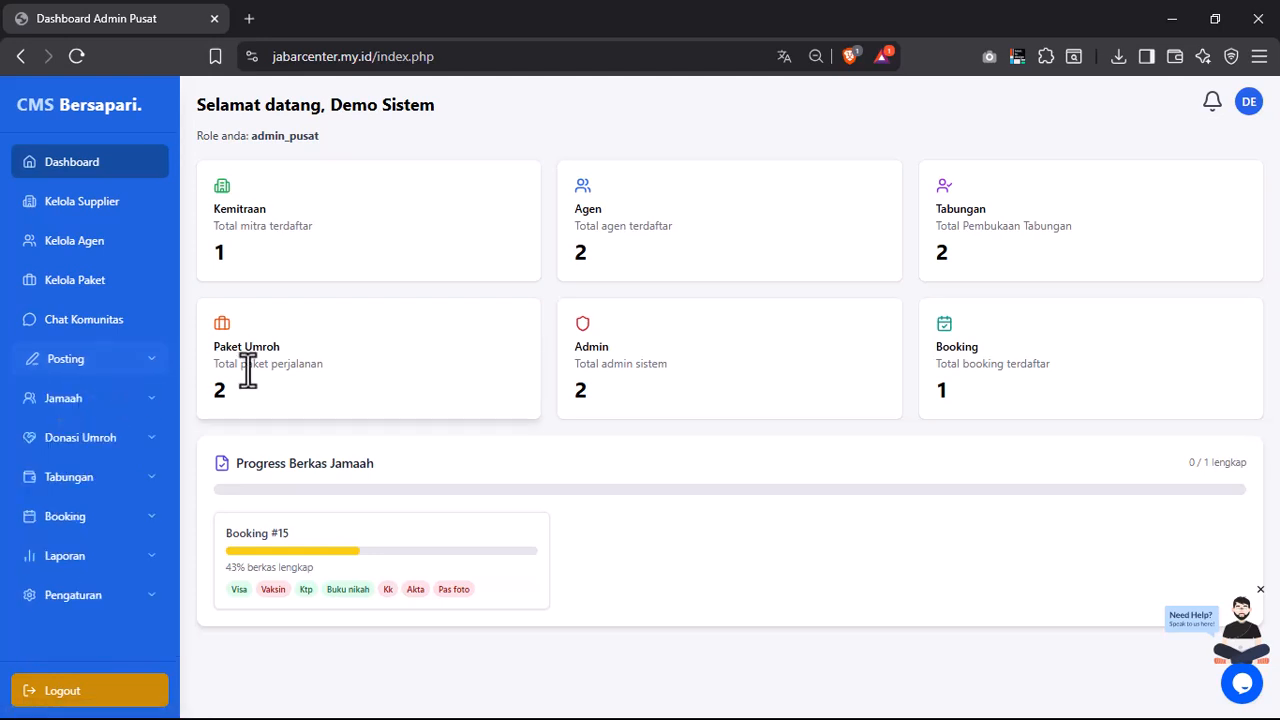
{"action": "left_click", "coordinate": [153, 413]}
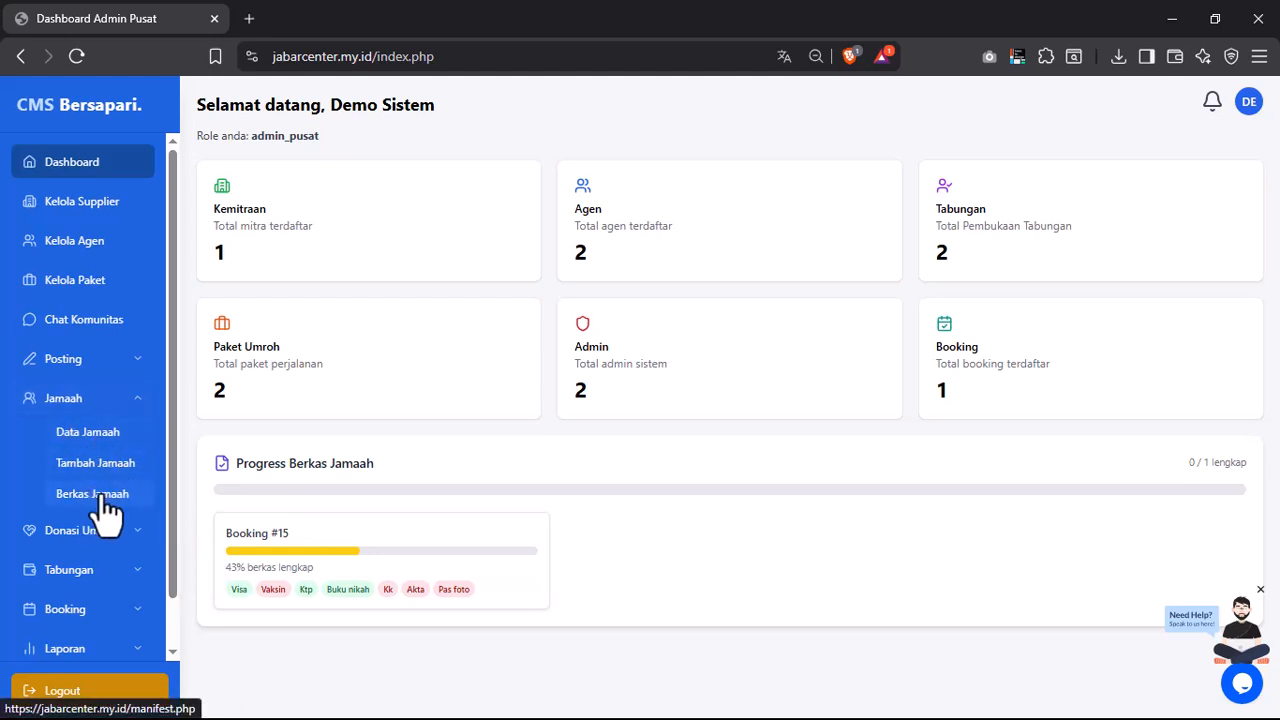
- Collapse Jamaah, preview Donasi Umroh and Tabungan, then expand Booking to Kelola Jamaah, Data Booking, Komisi Agen
{"action": "left_click", "coordinate": [128, 403]}
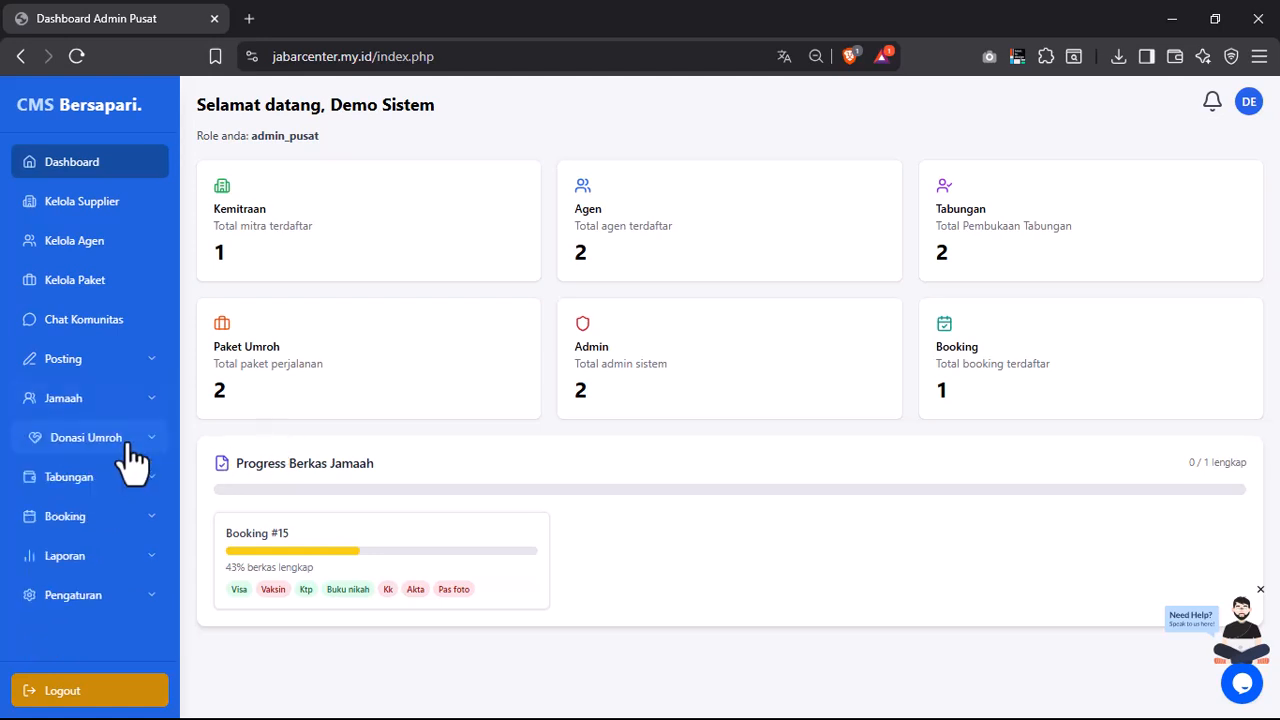
{"action": "left_click", "coordinate": [149, 445]}
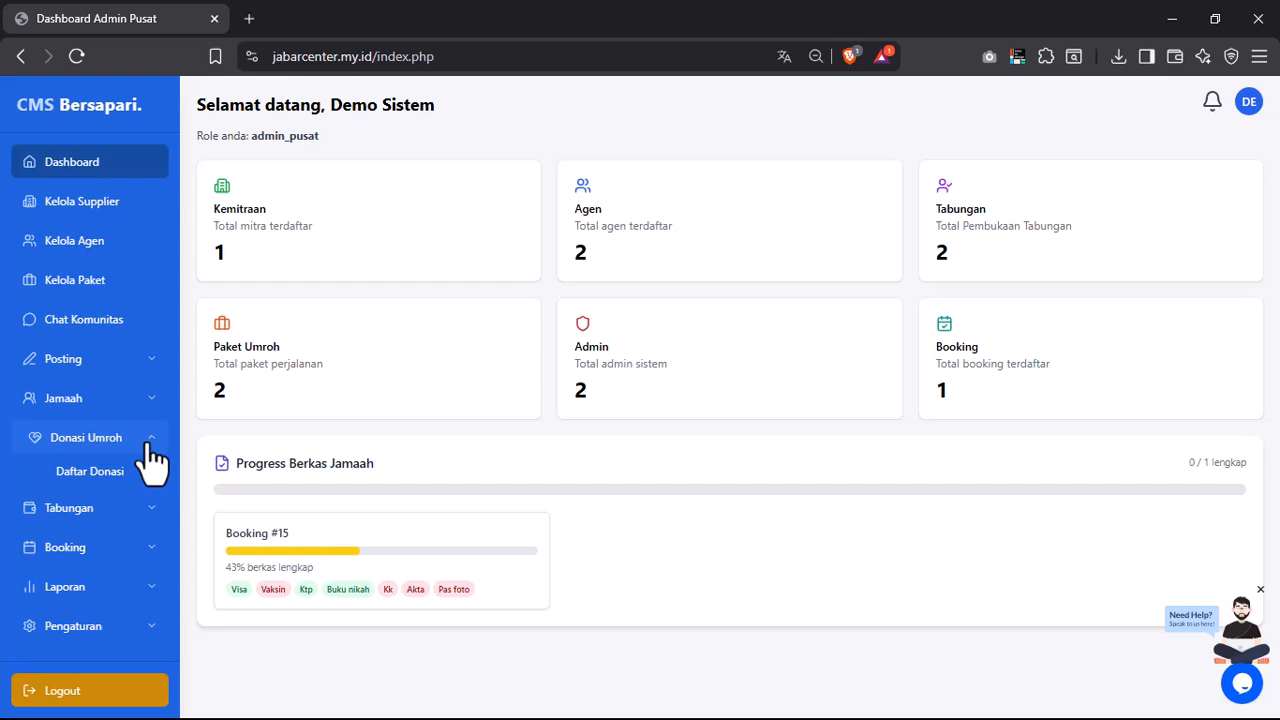
{"action": "left_click", "coordinate": [150, 446]}
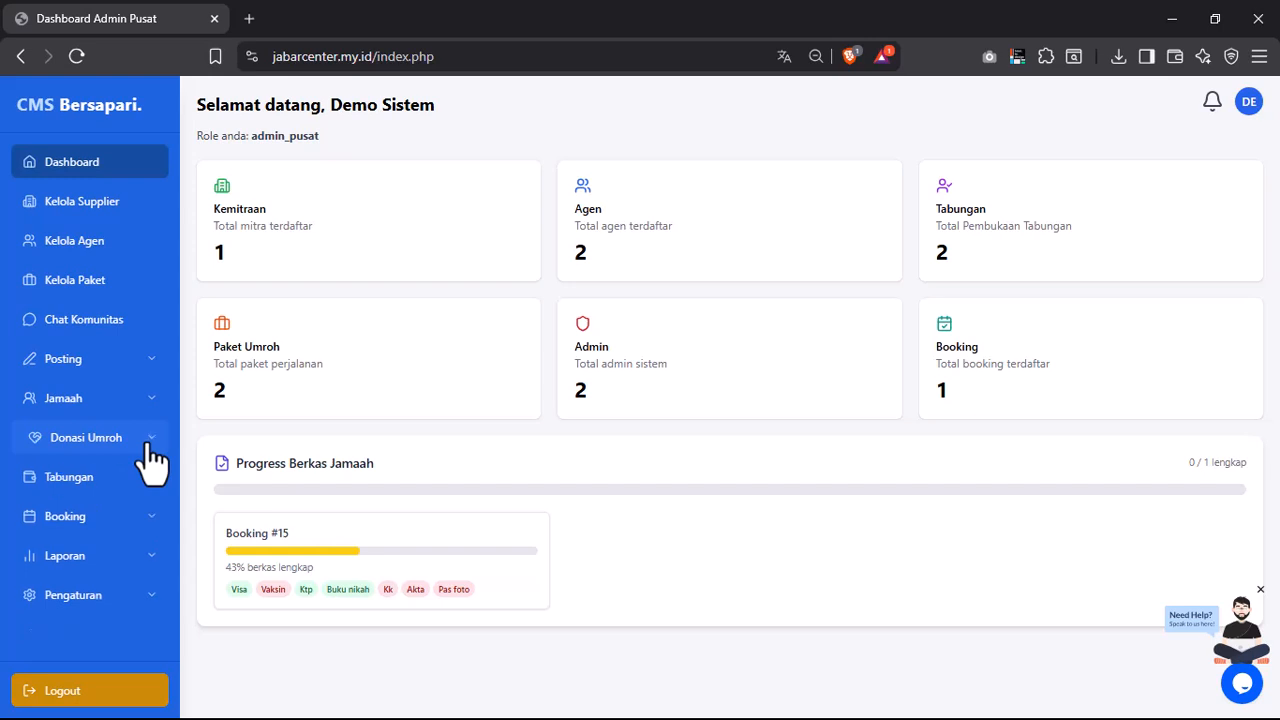
{"action": "left_click", "coordinate": [133, 484]}
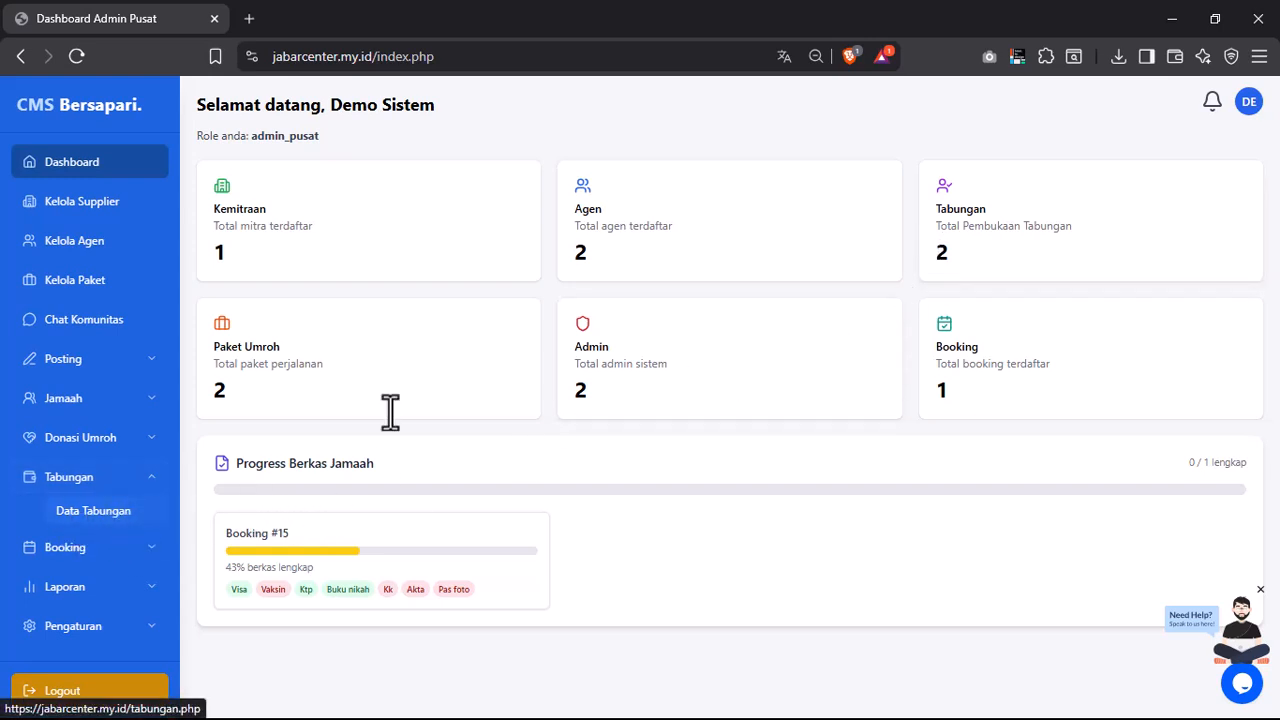
{"action": "double_click", "coordinate": [945, 255]}
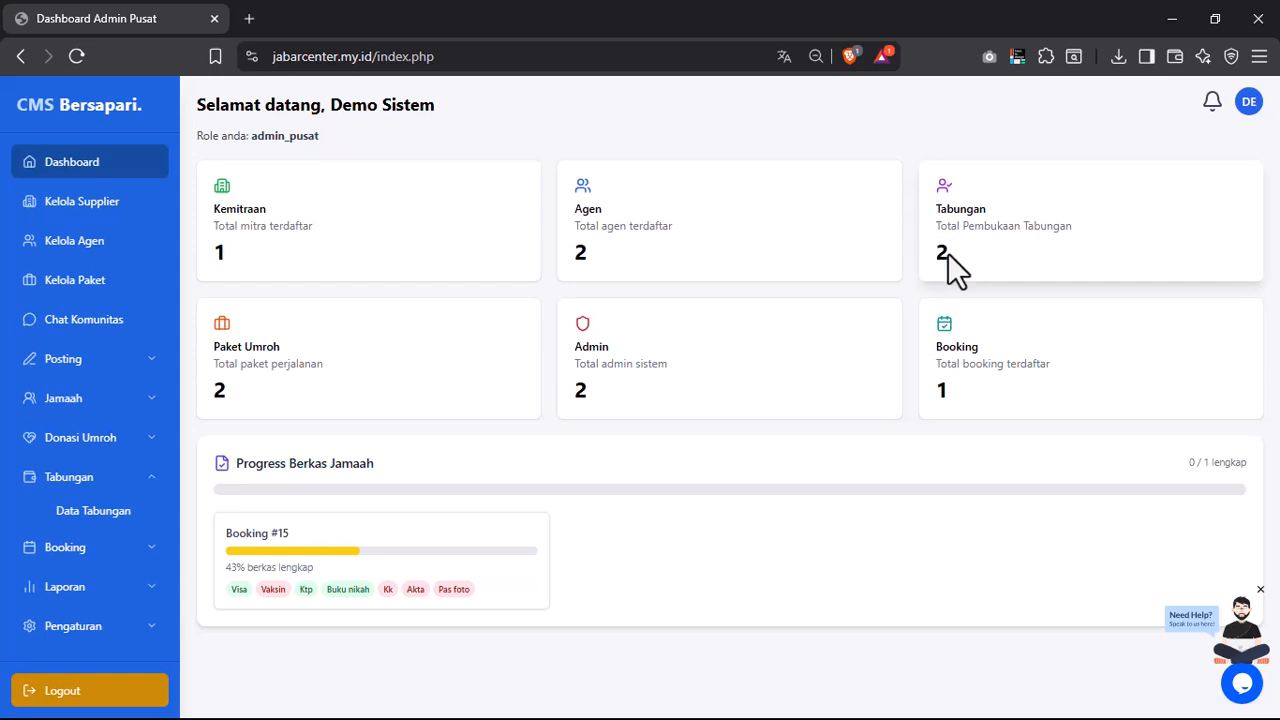
{"action": "left_click", "coordinate": [52, 478]}
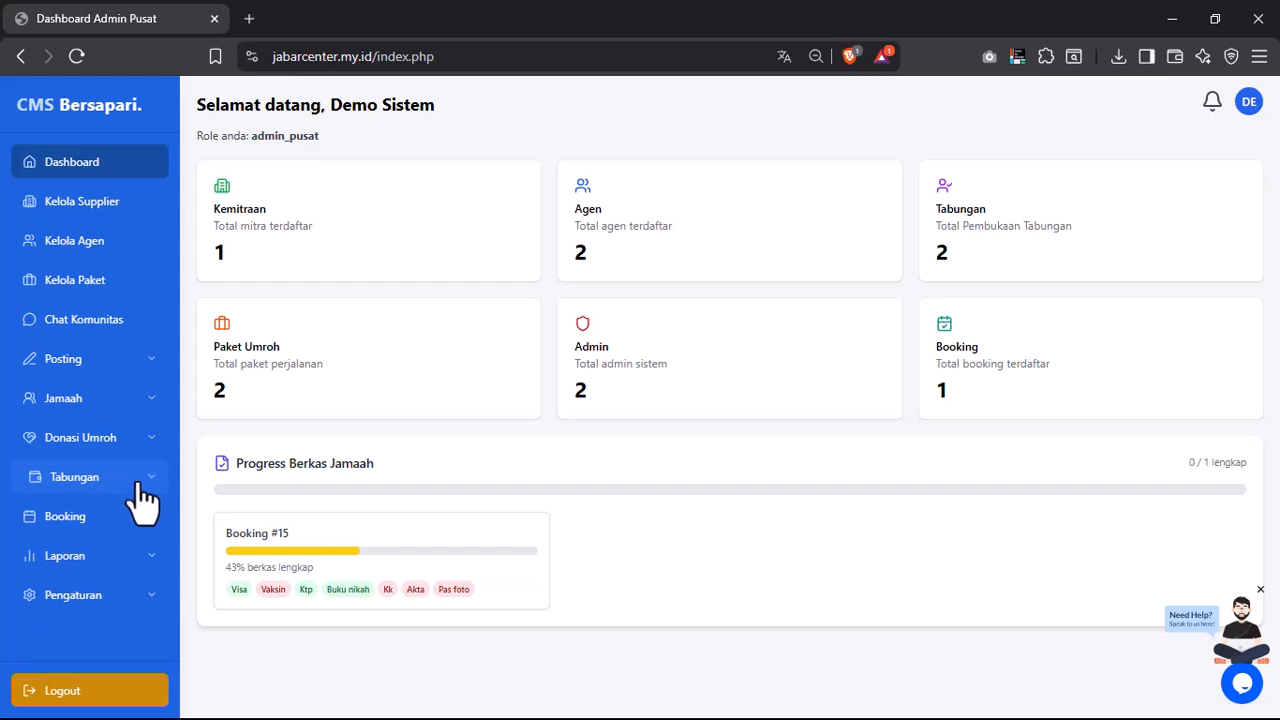
{"action": "left_click", "coordinate": [155, 516]}
{"action": "scroll", "coordinate": [155, 515], "scroll_direction": "down", "scroll_amount": 1}
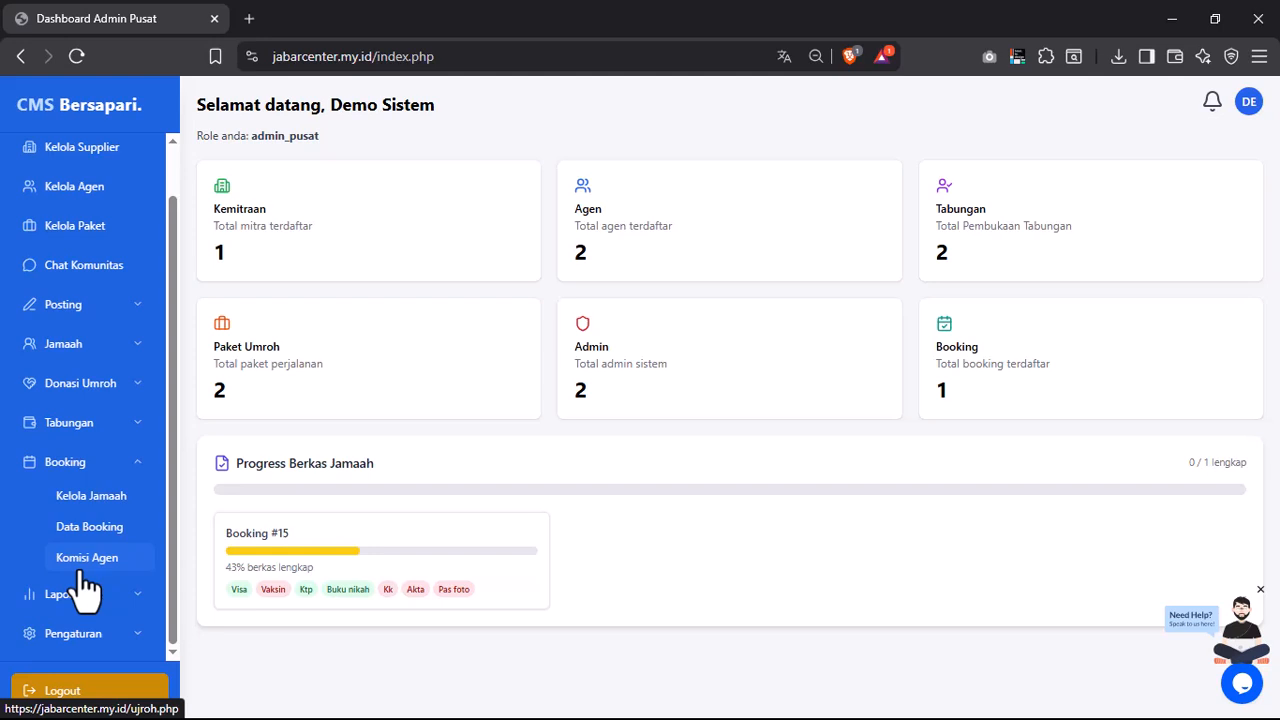
- Collapse Booking, preview the Laporan and Pengaturan lists, and leave all sidebar groups closed
{"action": "left_click", "coordinate": [100, 463]}
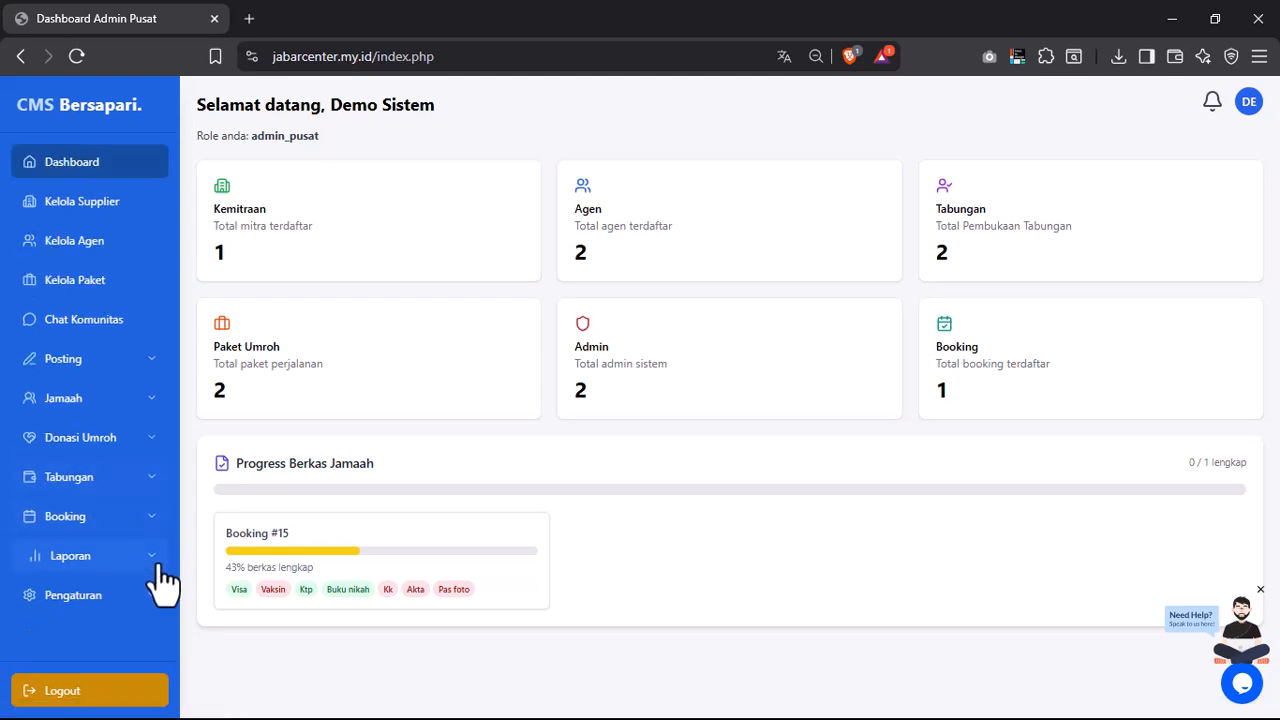
{"action": "left_click", "coordinate": [131, 558]}
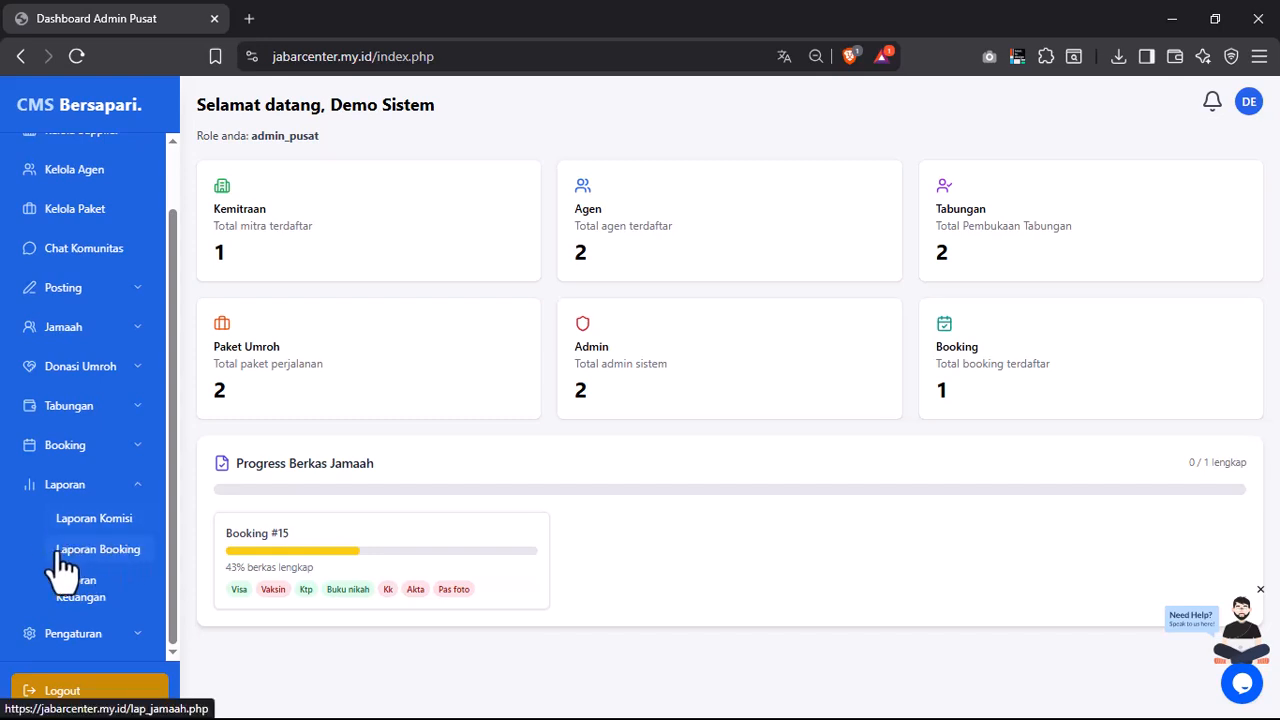
{"action": "left_click", "coordinate": [105, 486]}
{"action": "left_click", "coordinate": [105, 595]}
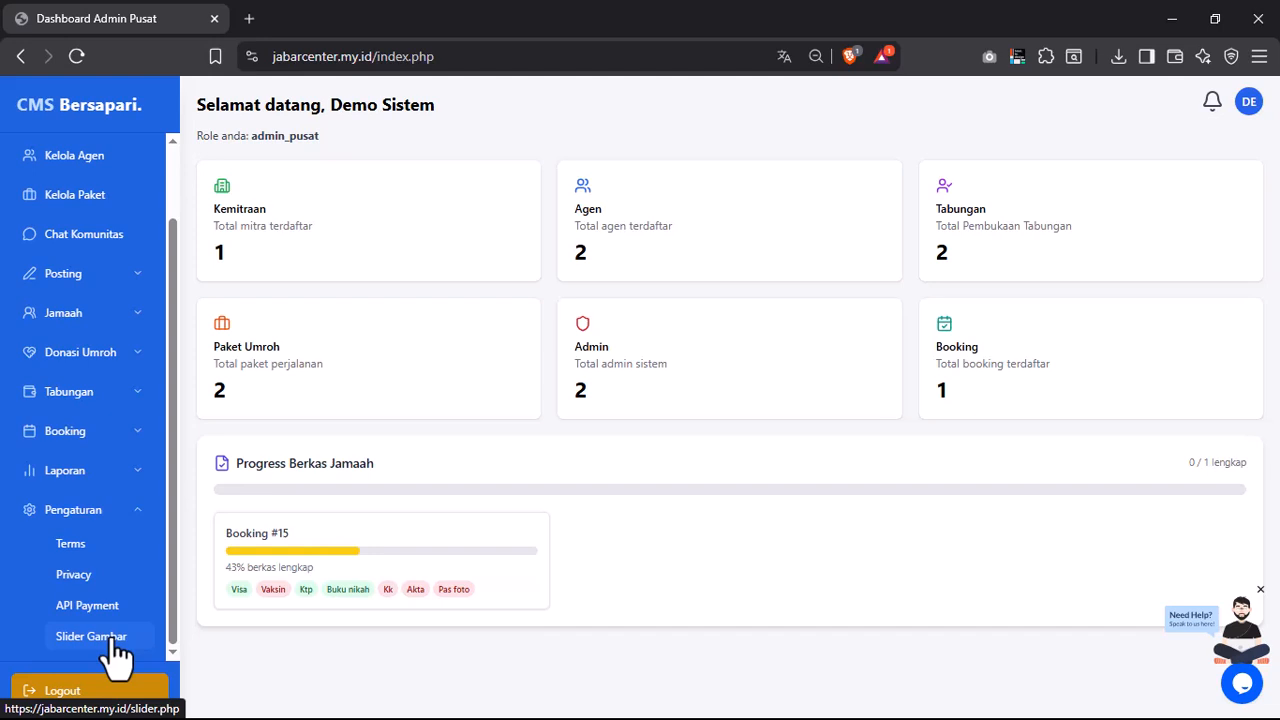
{"action": "left_click", "coordinate": [118, 512]}
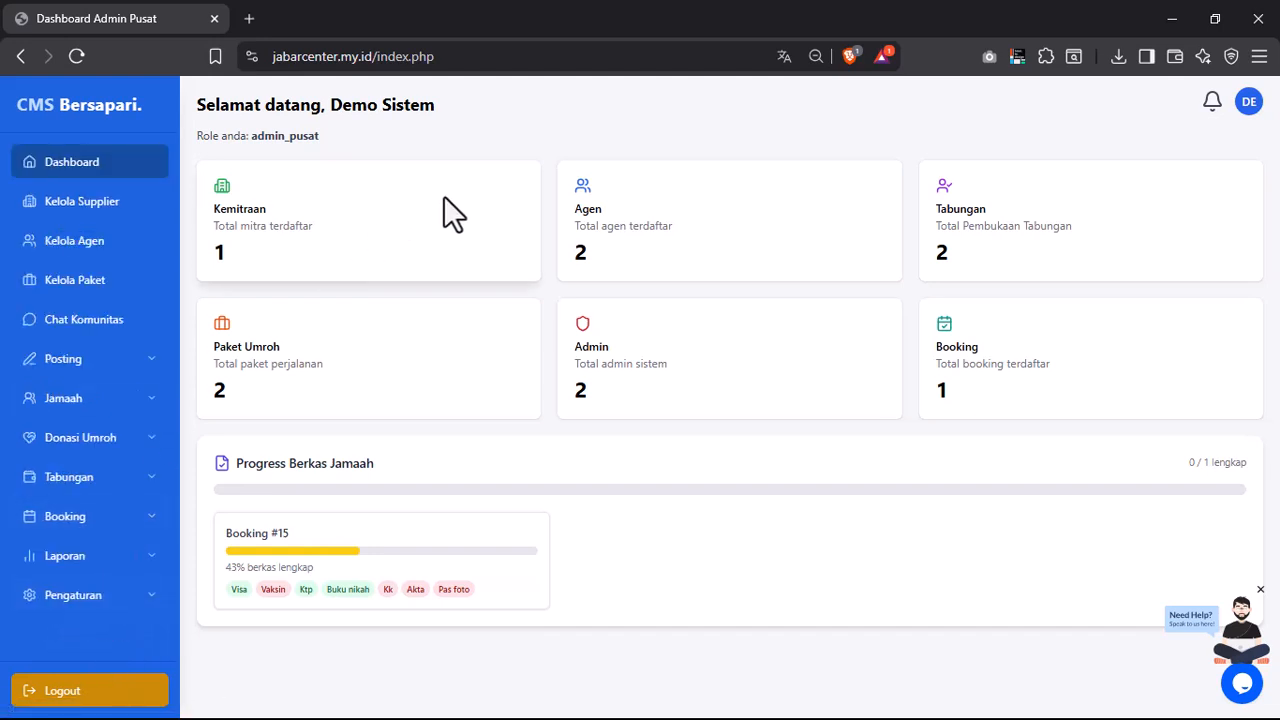
- Open Kelola Supplier to see the travel list with Cahaya Bukit Tursina, Izin PPIU 2024, quota 35
{"action": "left_click", "coordinate": [73, 213]}
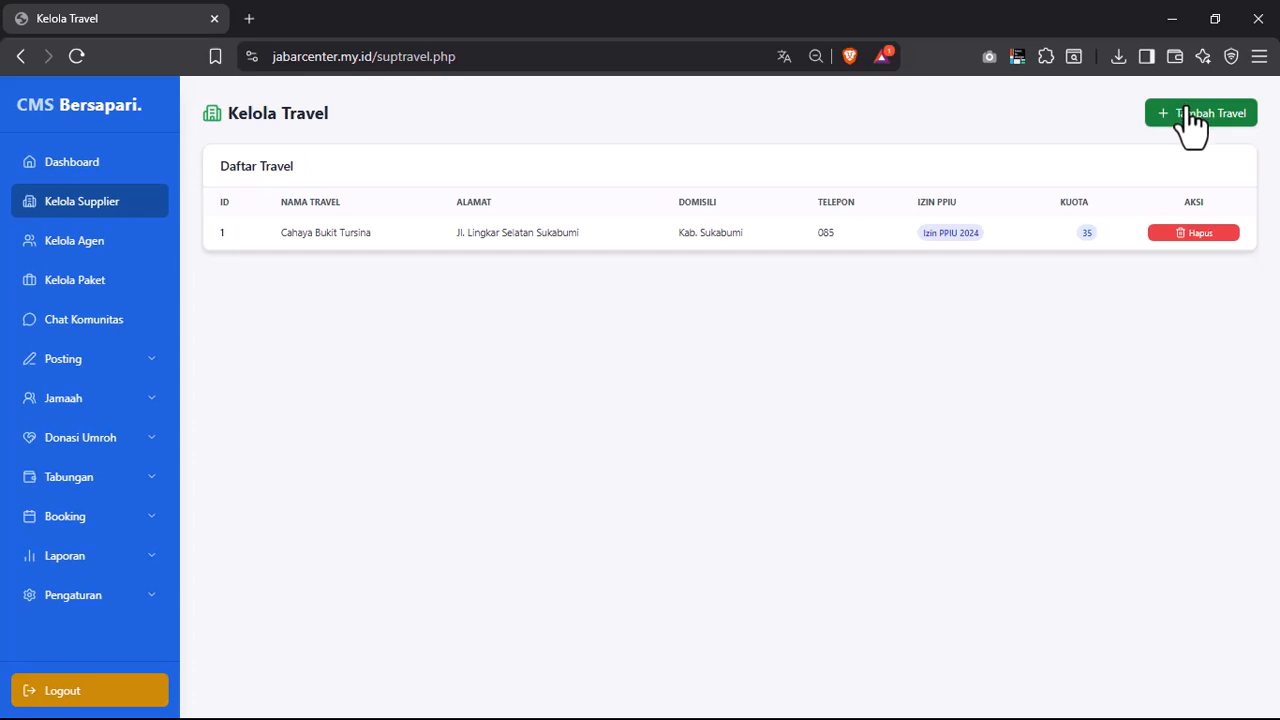
{"action": "left_click_drag", "start_coordinate": [281, 233], "coordinate": [371, 234]}
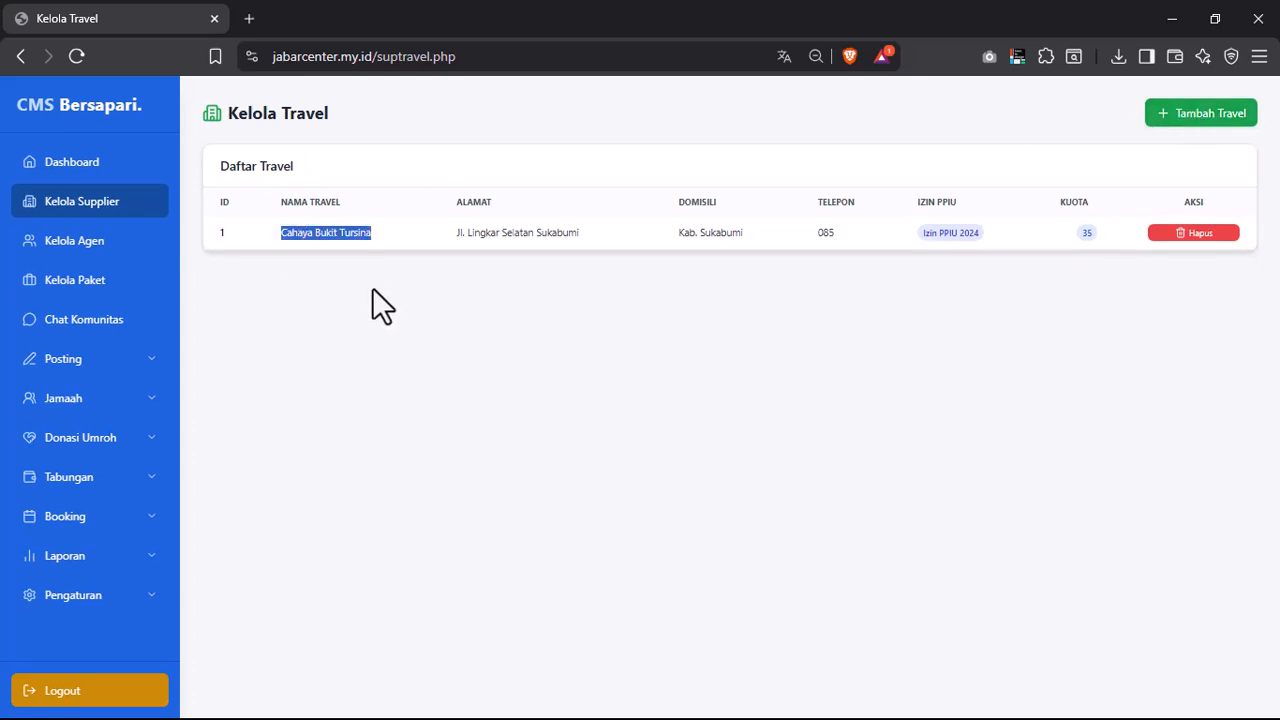
{"action": "left_click", "coordinate": [380, 306]}
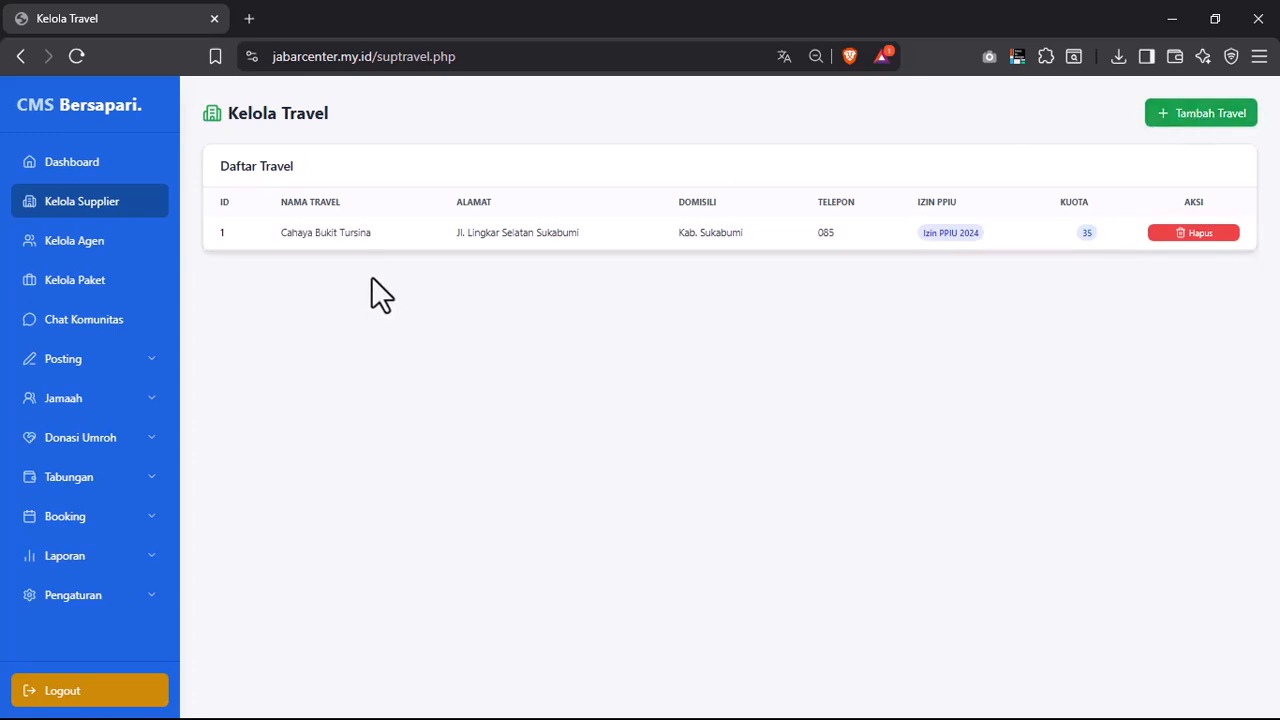
- Step through Tambah Travel Baru's Nama Travel, Alamat Lengkap, Nomor Telepon and Jumlah Kuota fields, closing it unsaved
{"action": "left_click", "coordinate": [1167, 135]}
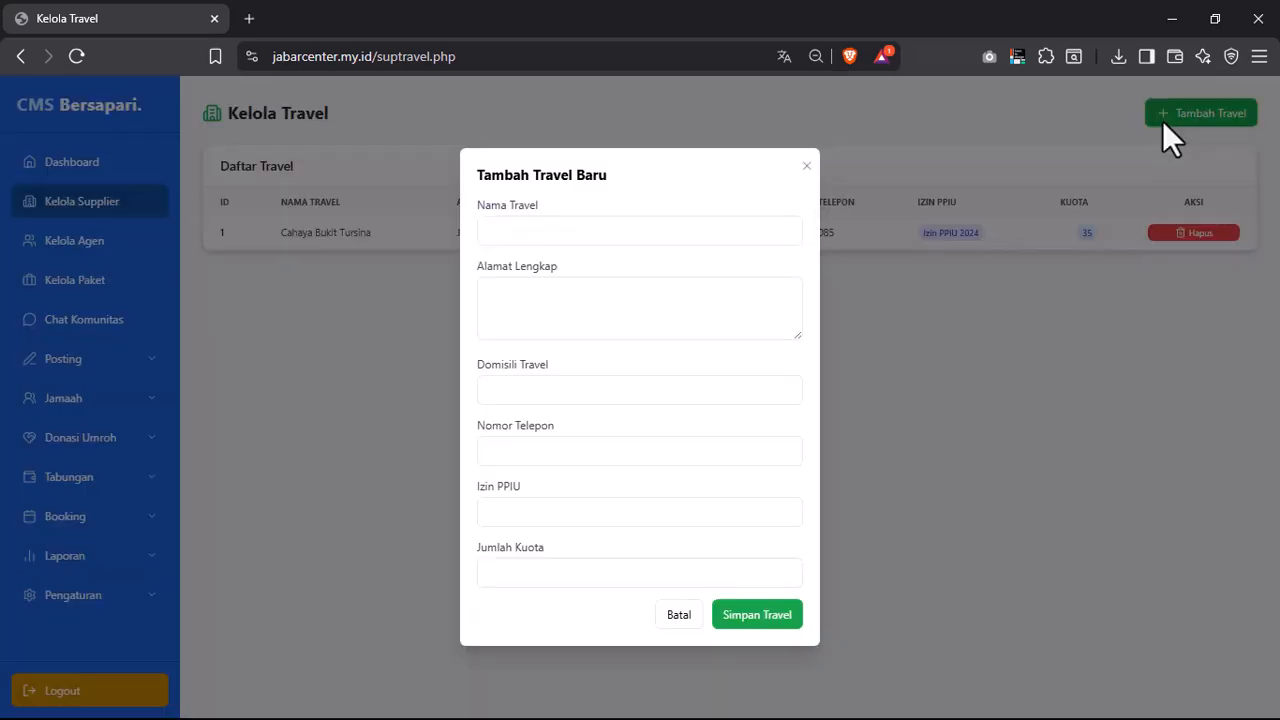
{"action": "left_click", "coordinate": [806, 167]}
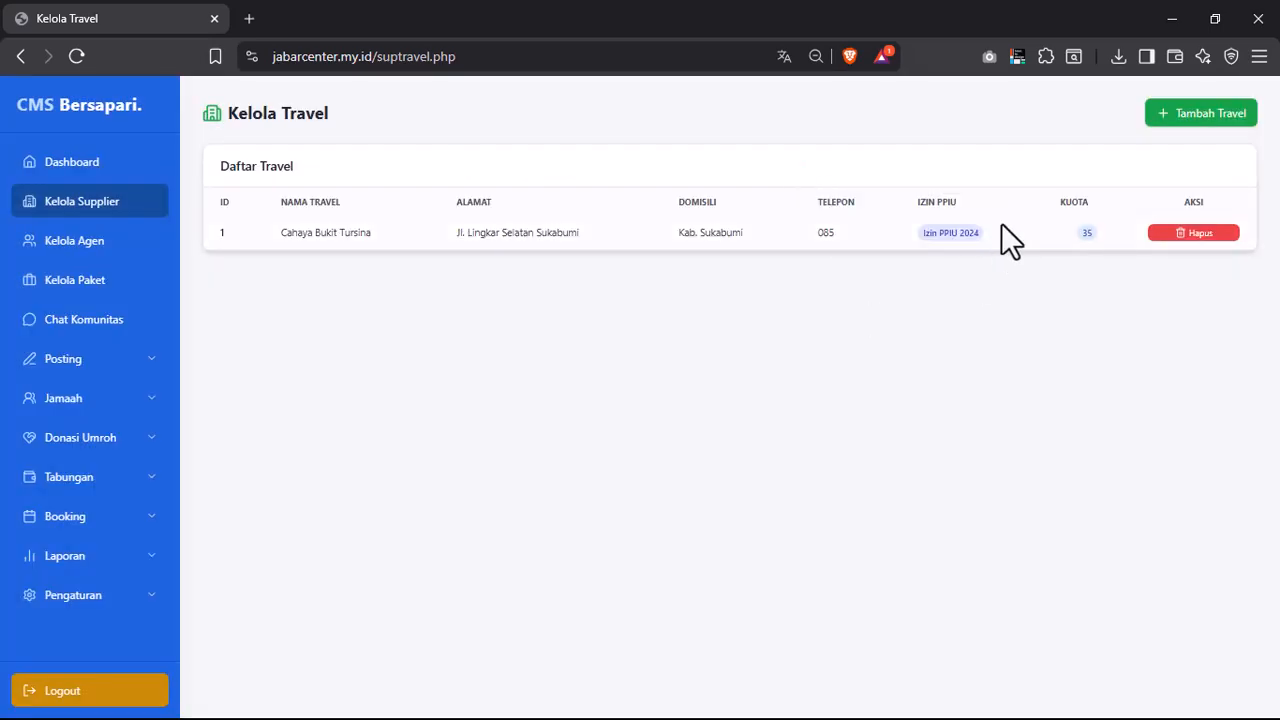
{"action": "left_click", "coordinate": [1172, 118]}
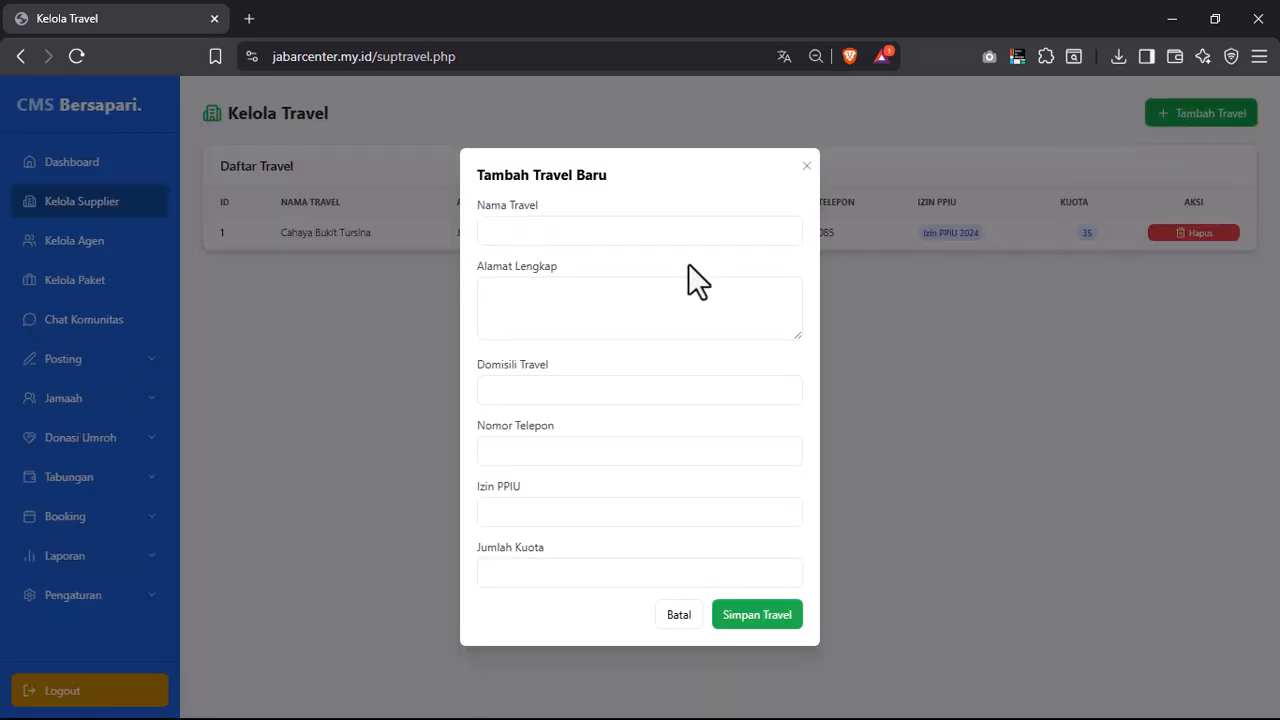
{"action": "left_click", "coordinate": [578, 227]}
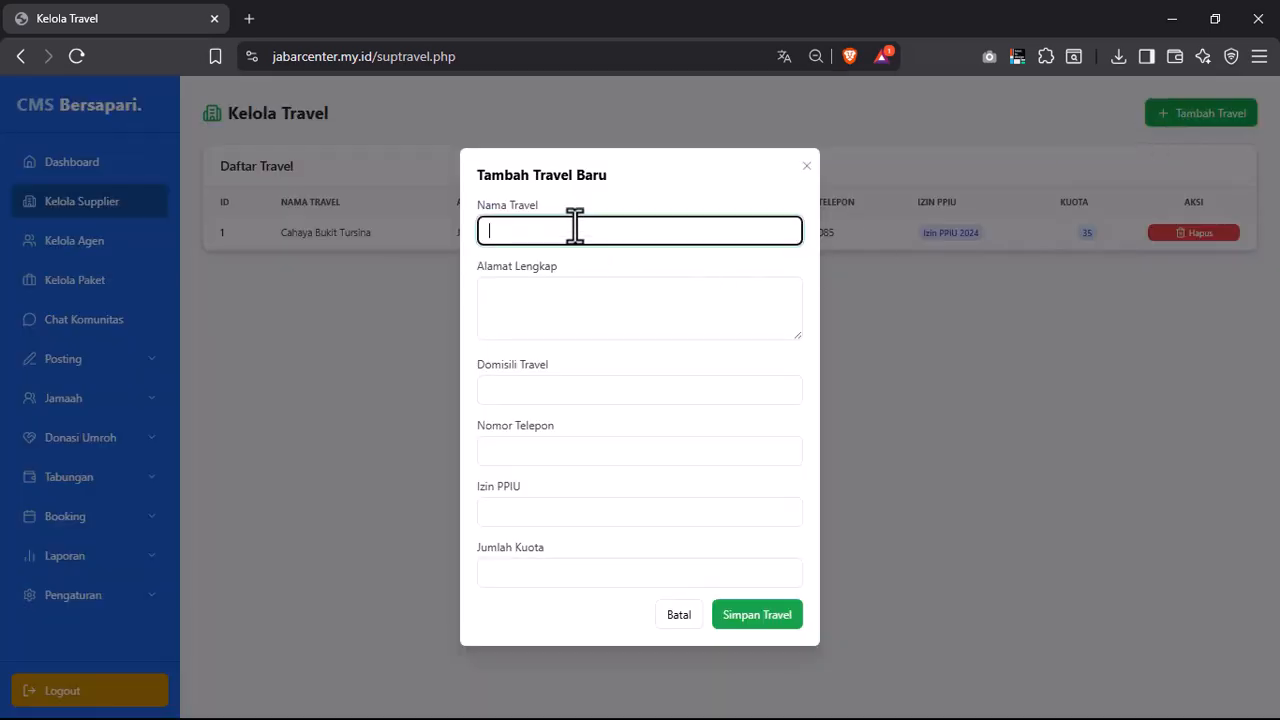
{"action": "left_click", "coordinate": [557, 315]}
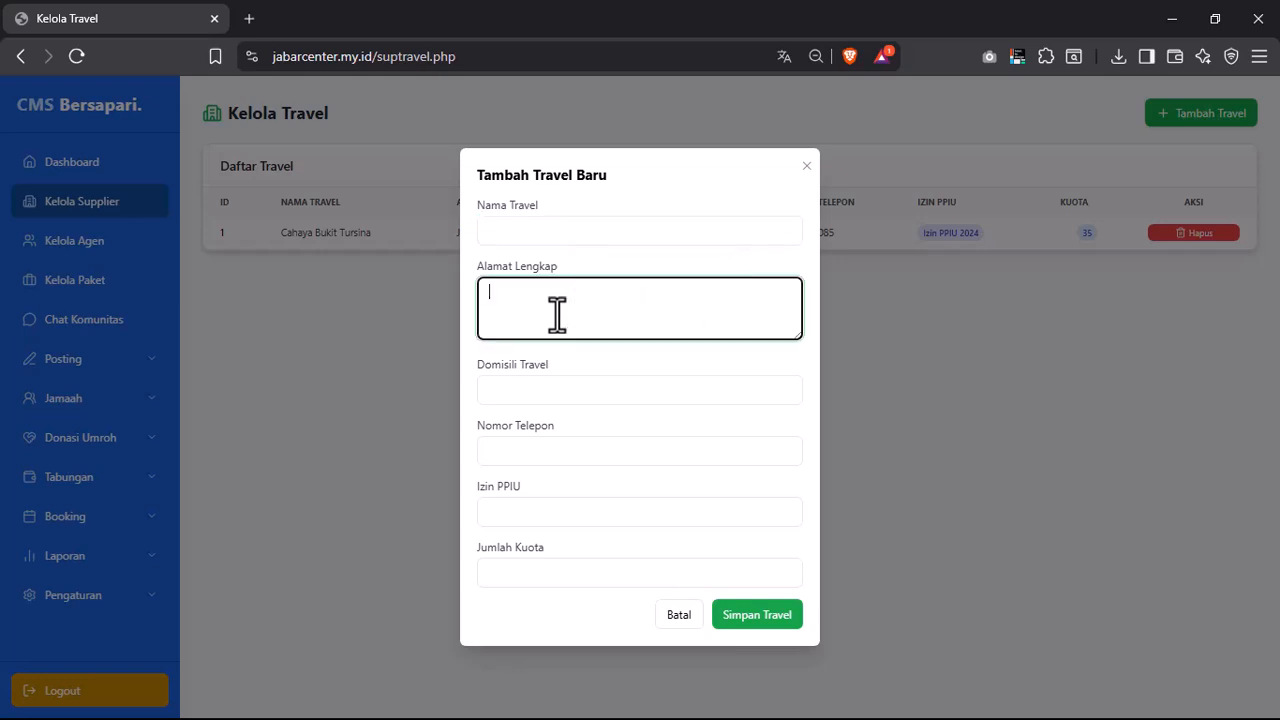
{"action": "left_click", "coordinate": [557, 391]}
{"action": "left_click", "coordinate": [517, 440]}
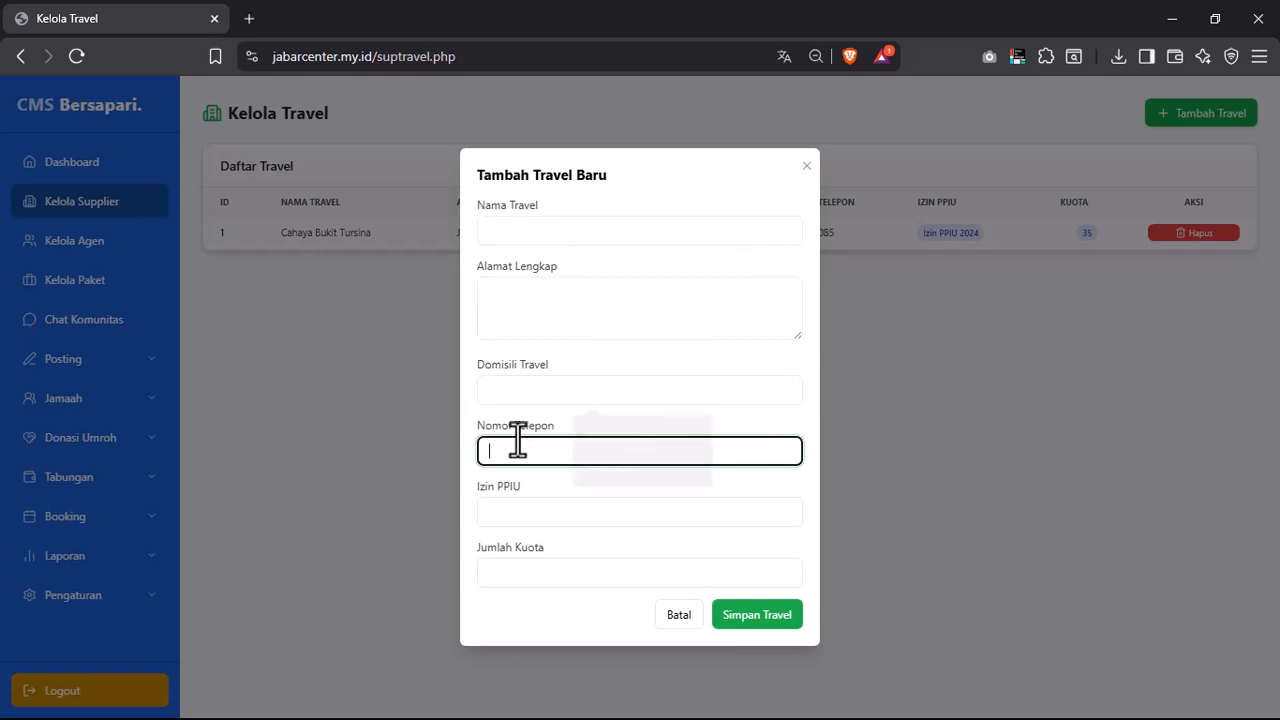
{"action": "left_click", "coordinate": [523, 510]}
{"action": "left_click", "coordinate": [523, 572]}
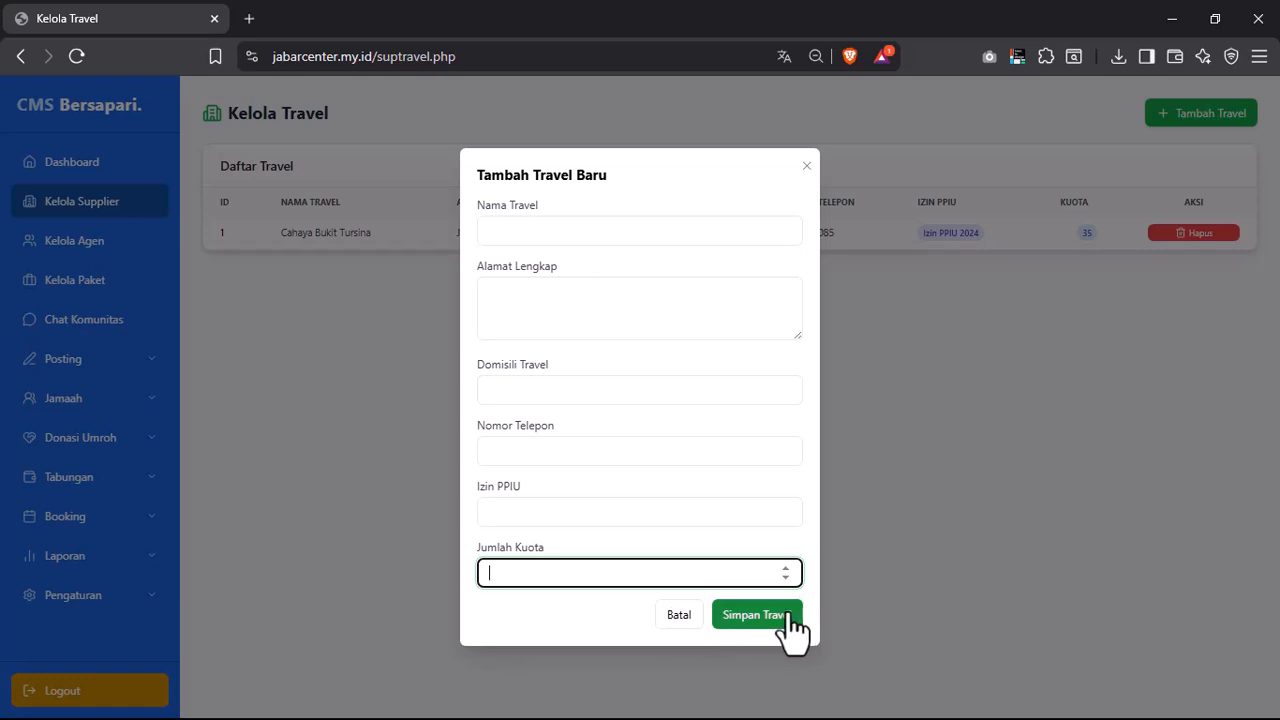
{"action": "left_click", "coordinate": [804, 169]}
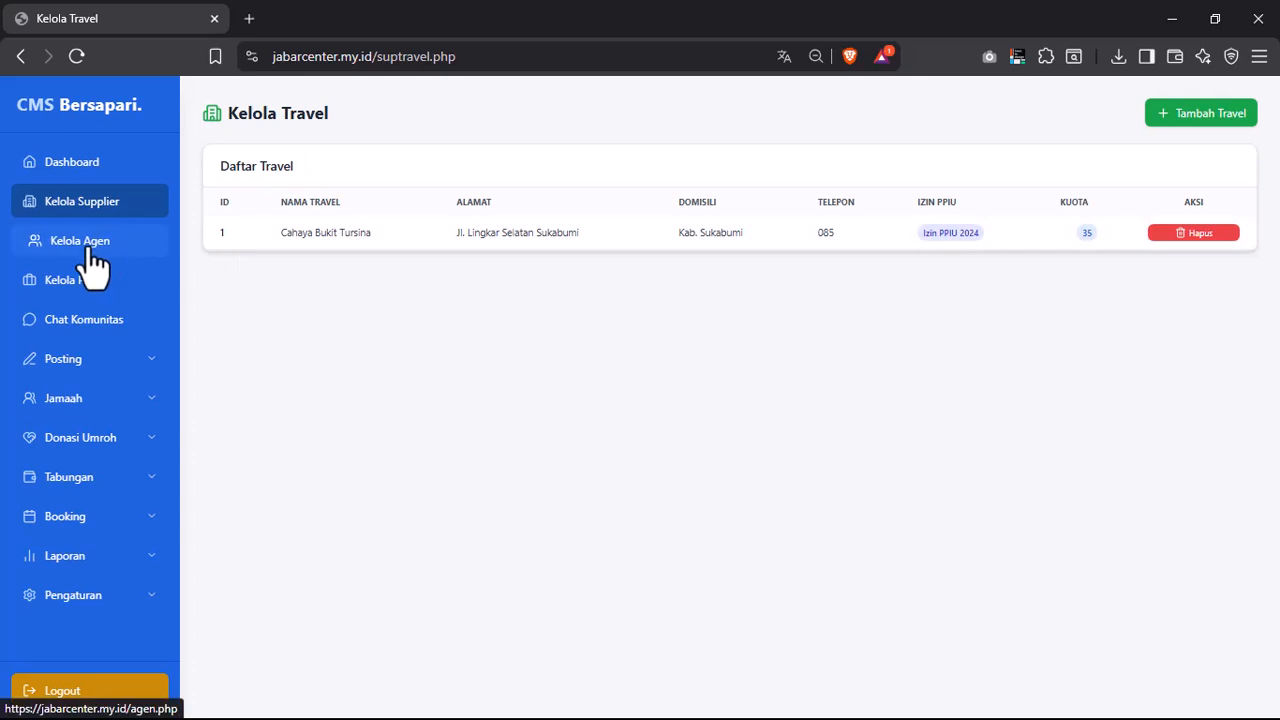
- Go to Kelola Agen to see the Daftar Agen listing agents with IDs 9 and 2
{"action": "left_click", "coordinate": [95, 258]}
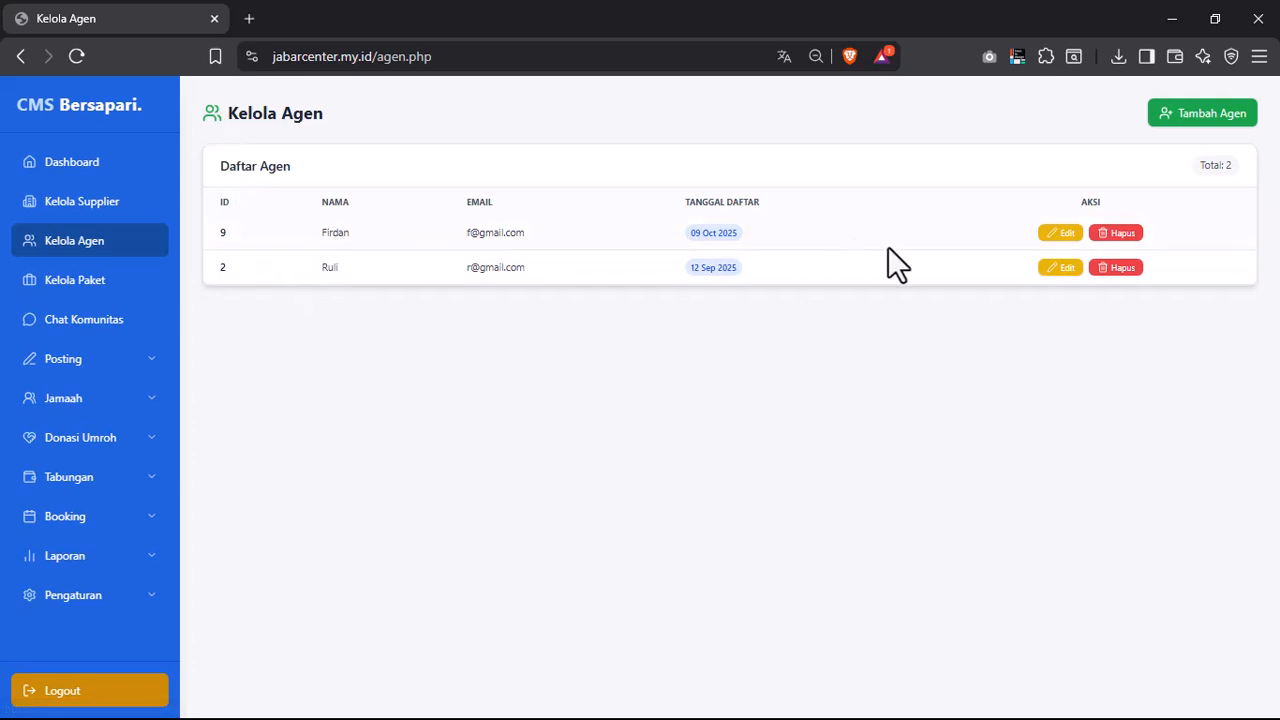
- Inspect agent ID 9's Nama and Email edit fields unsaved, then open Kelola Paket Umroh's package list
{"action": "left_click", "coordinate": [1073, 245]}
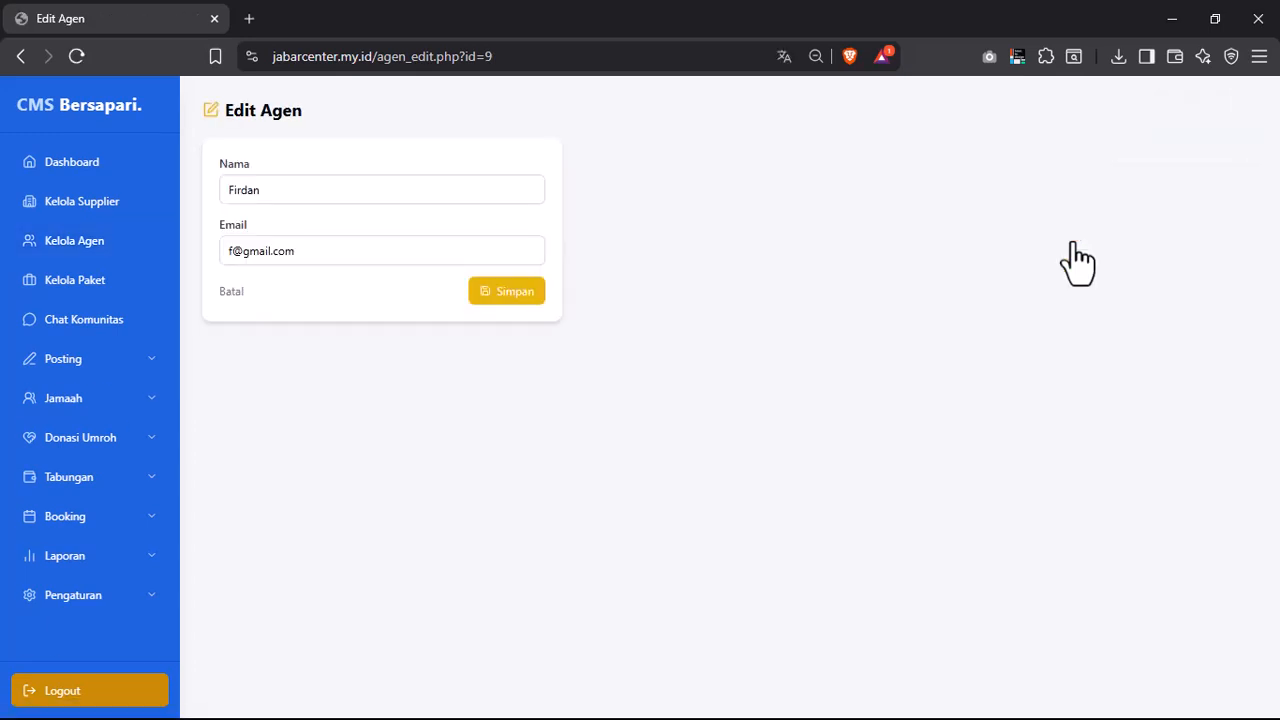
{"action": "left_click", "coordinate": [270, 190]}
{"action": "left_click", "coordinate": [357, 262]}
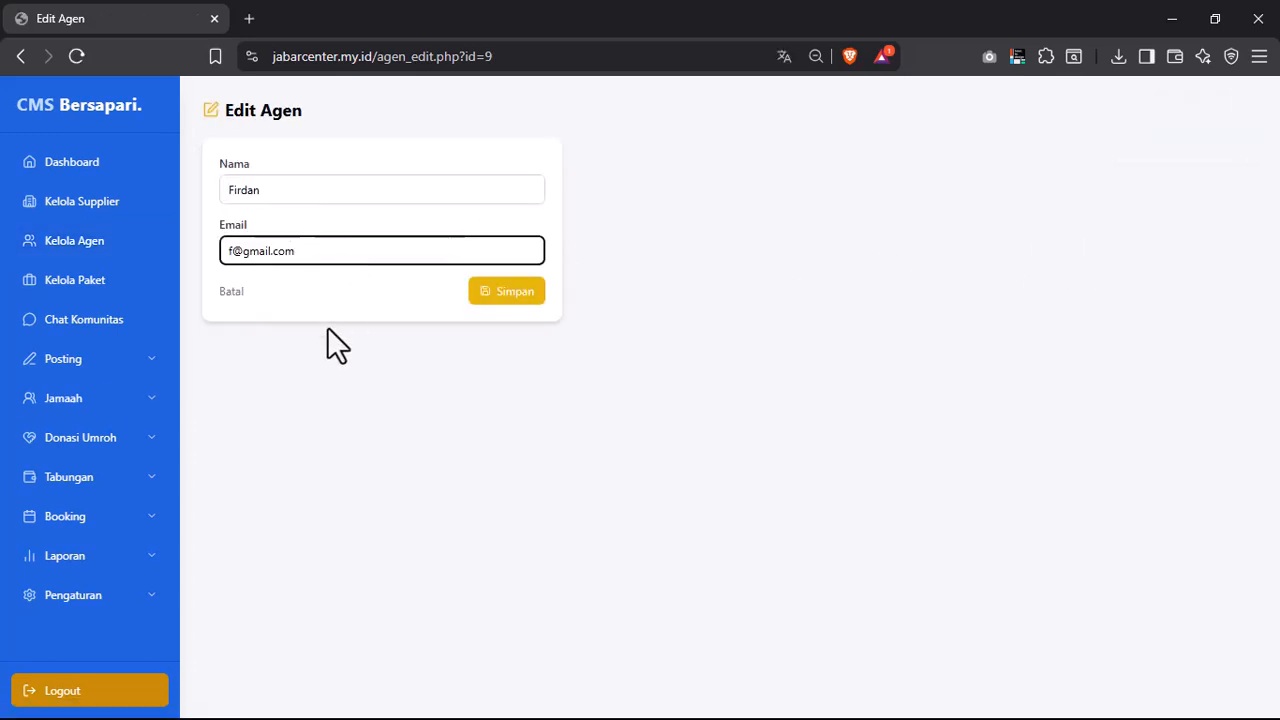
{"action": "left_click", "coordinate": [232, 292]}
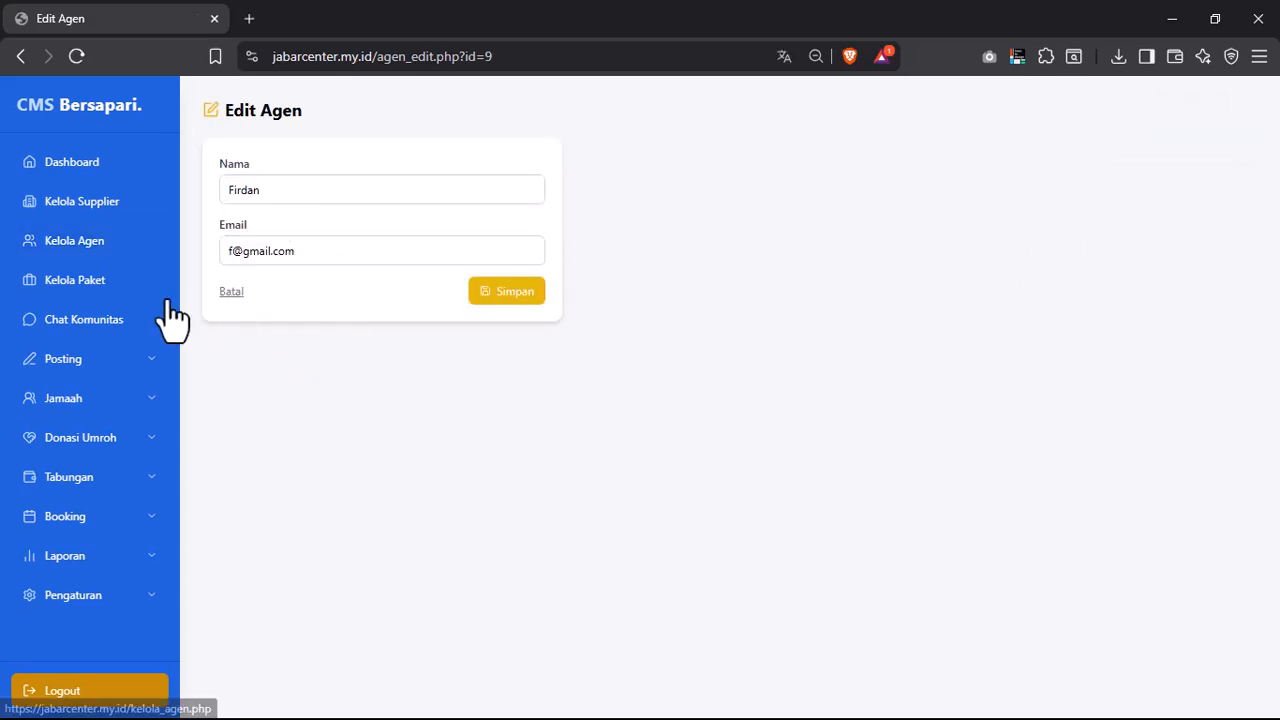
{"action": "left_click", "coordinate": [88, 250]}
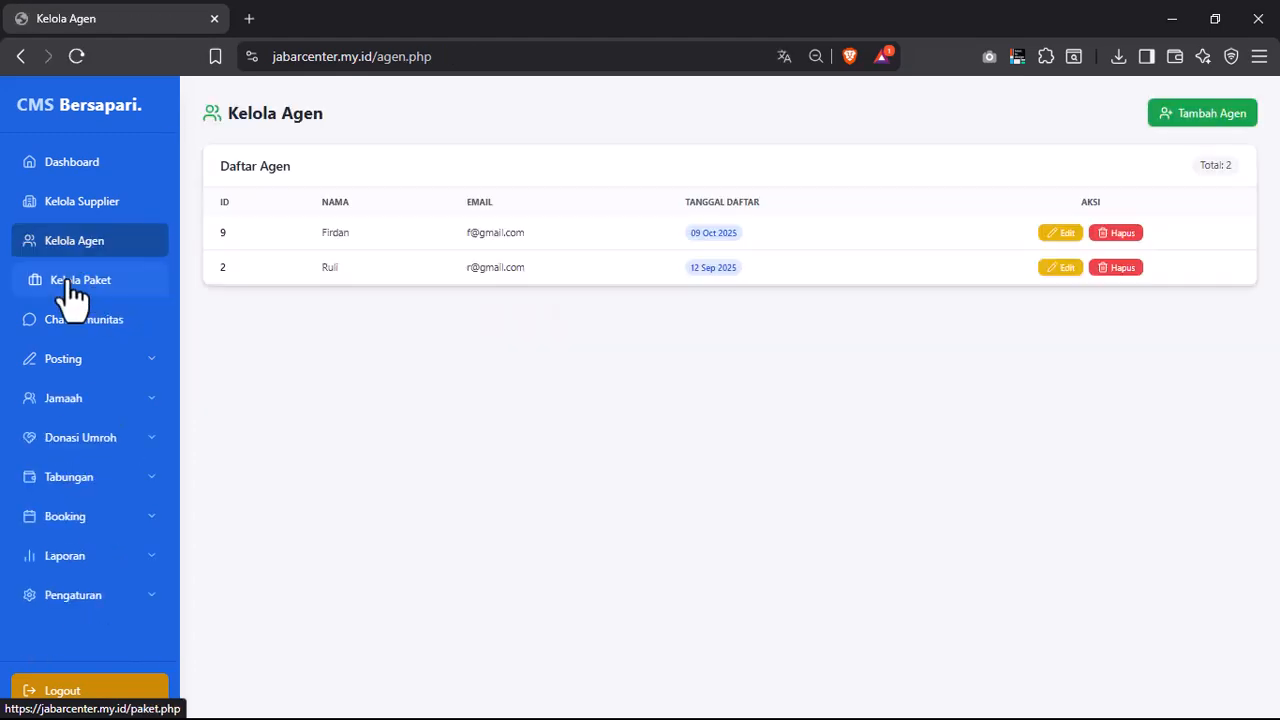
{"action": "left_click", "coordinate": [92, 283]}
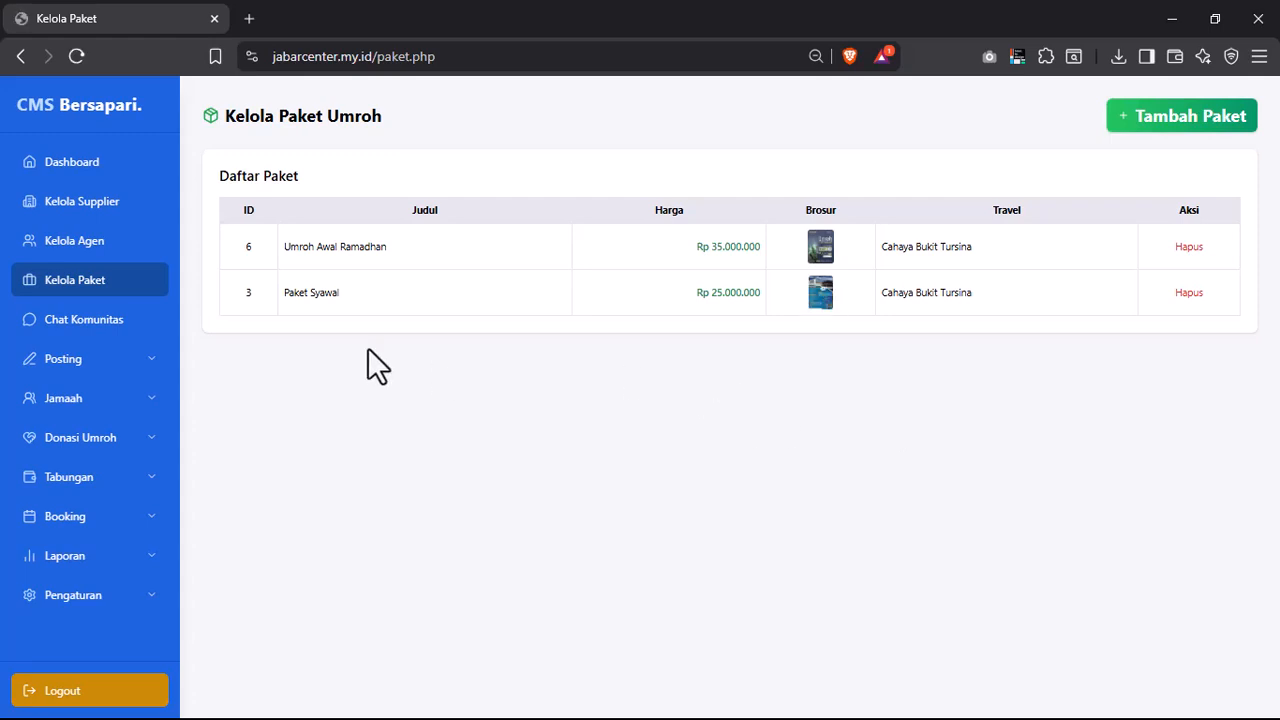
- Start a new umrah package titled 'Paket Awal'
{"action": "left_click", "coordinate": [1222, 120]}
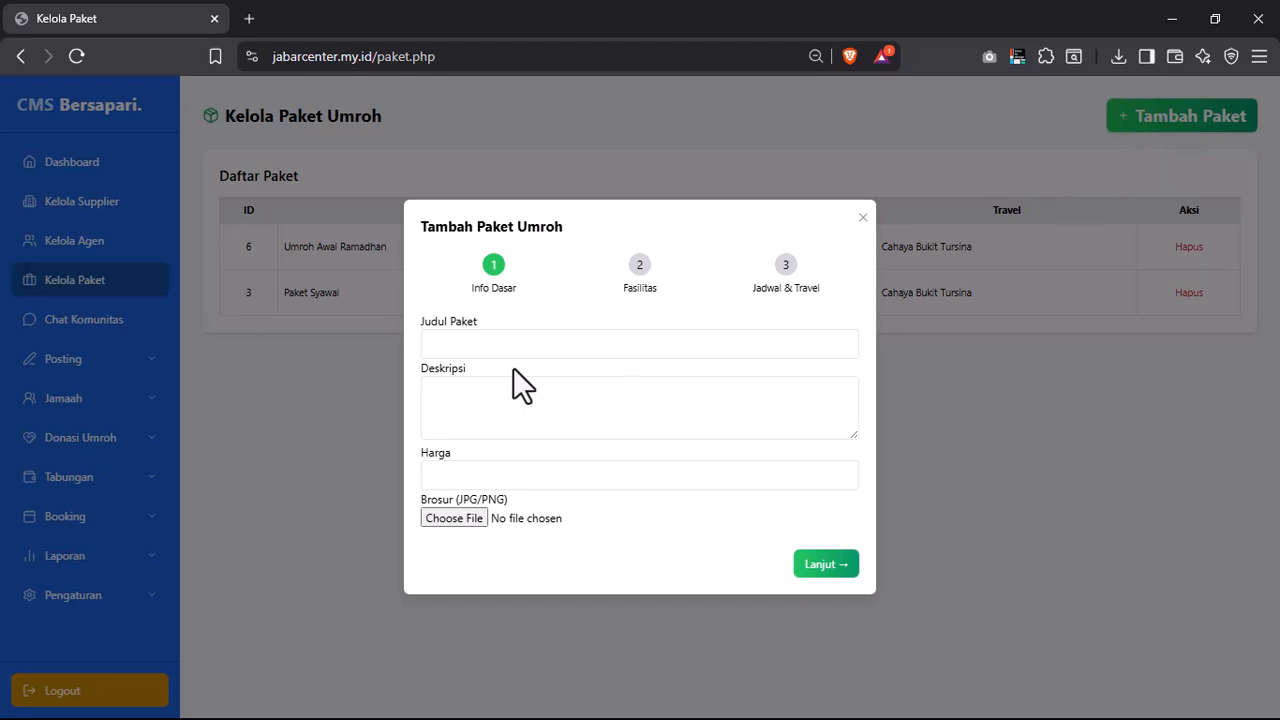
{"action": "left_click", "coordinate": [483, 348]}
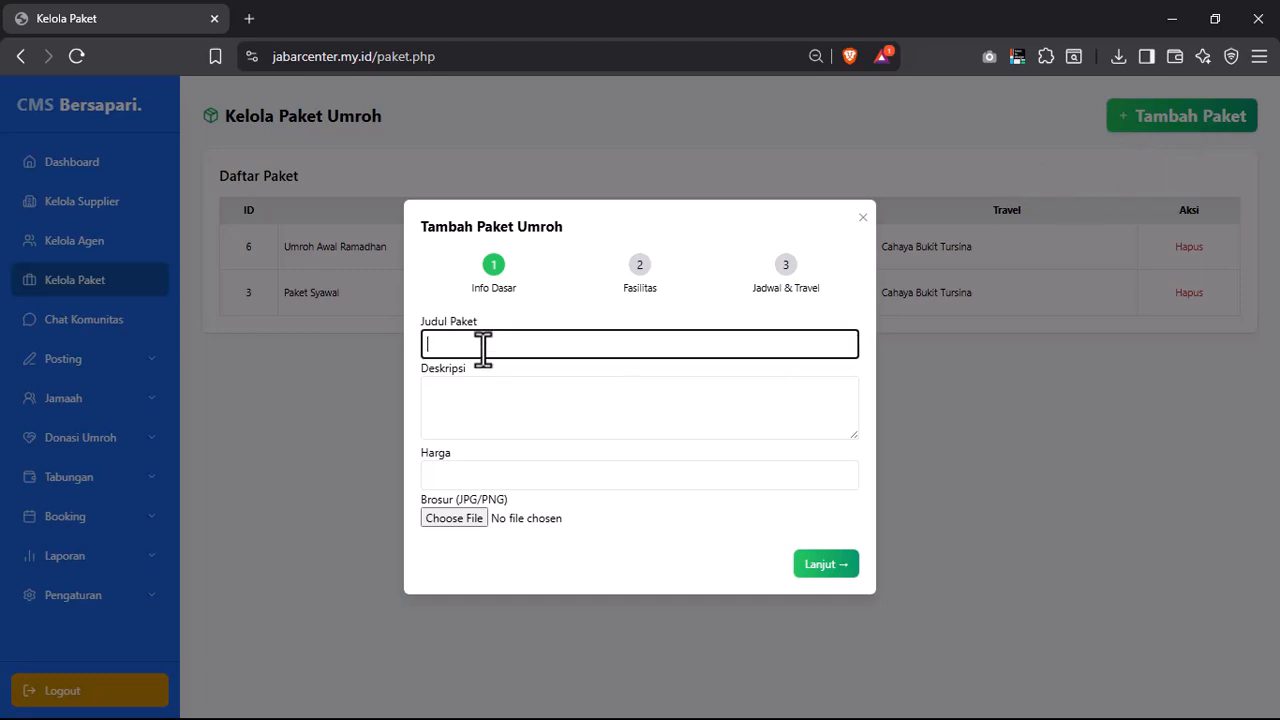
{"action": "left_click", "coordinate": [450, 422]}
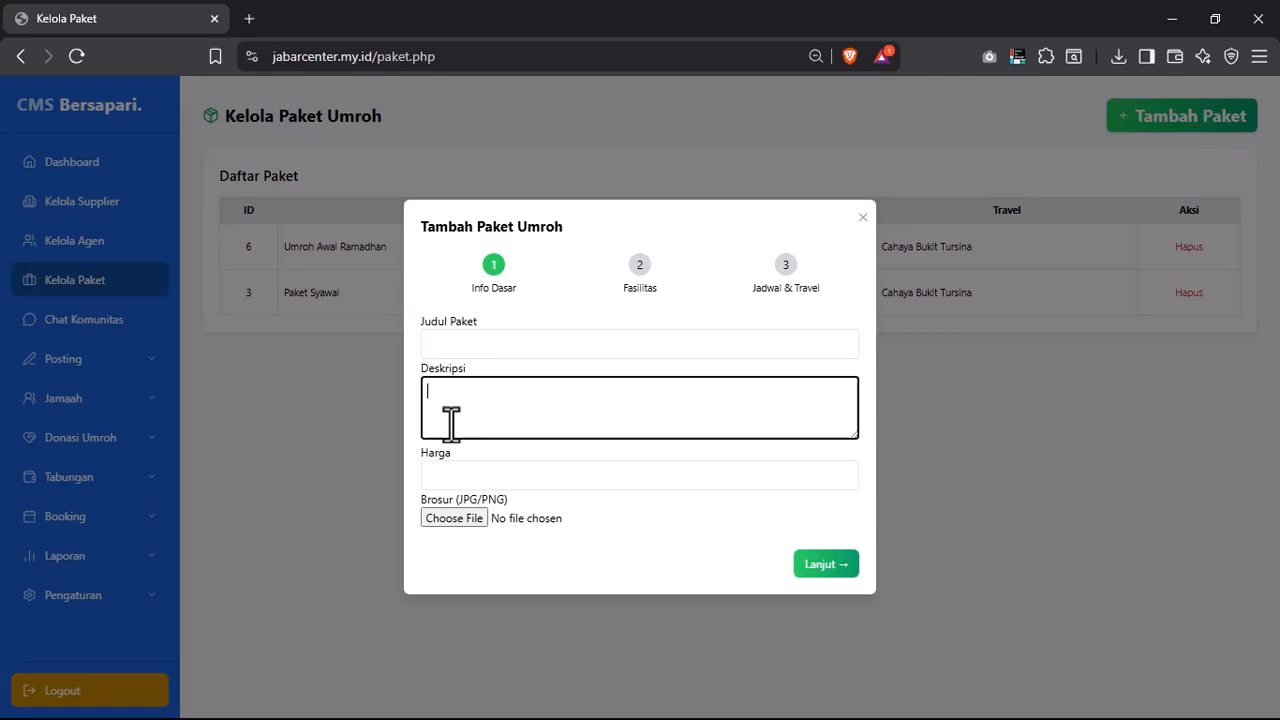
{"action": "left_click", "coordinate": [478, 474]}
{"action": "left_click", "coordinate": [545, 452]}
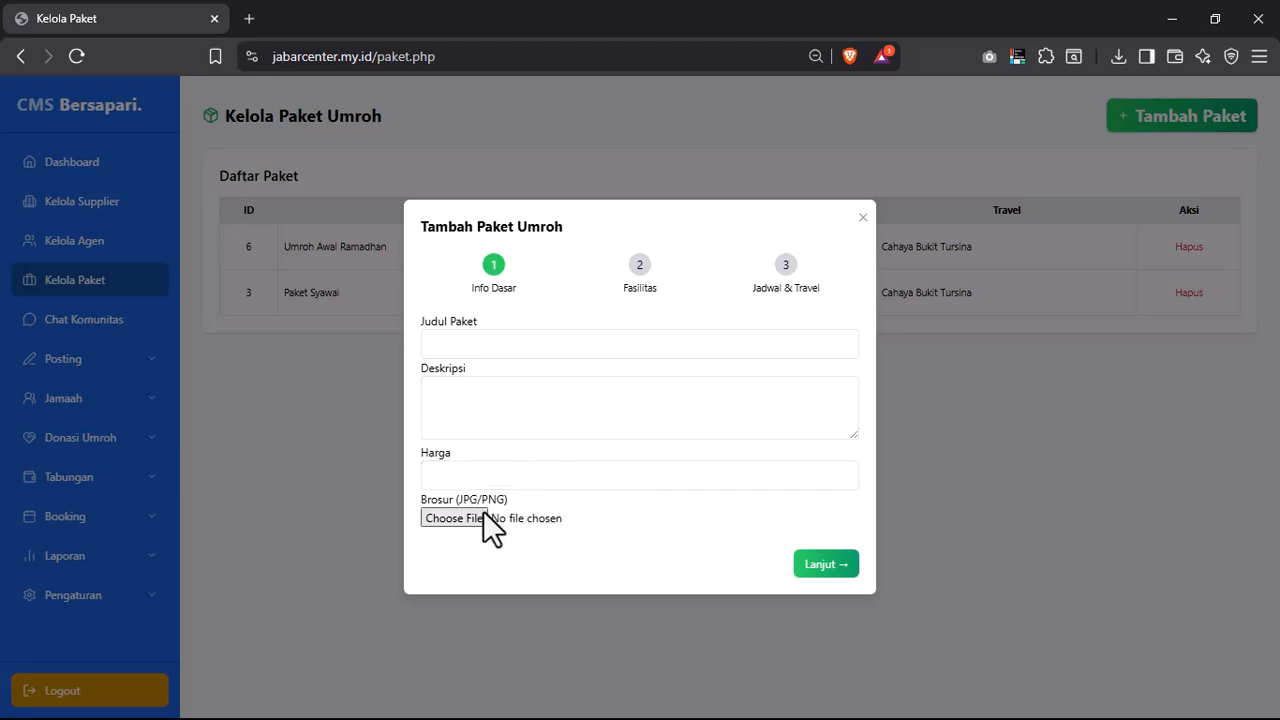
{"action": "left_click", "coordinate": [492, 350]}
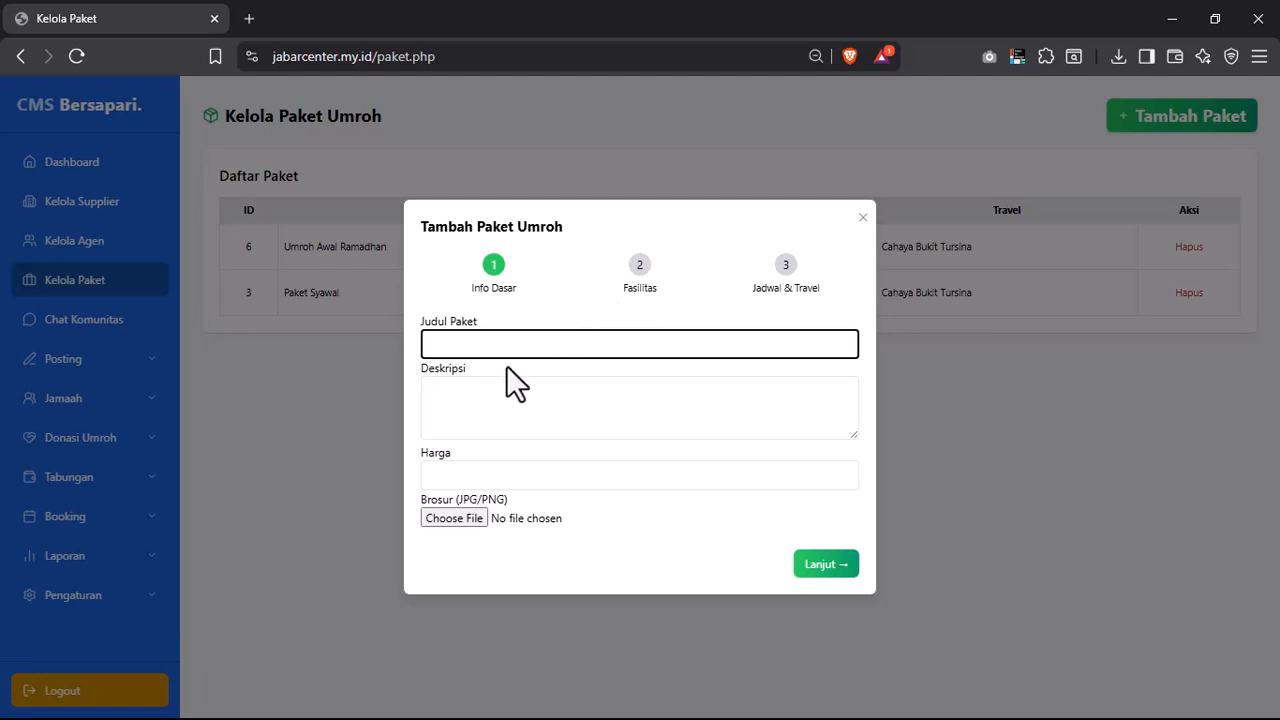
{"action": "type", "text": "Paket Awal"}
- Give it the description 'Paket Awal Deskripsi' and the price 27000000
{"action": "key", "text": "ctrl+a"}
{"action": "key", "text": "ctrl+c"}
{"action": "left_click", "coordinate": [486, 429]}
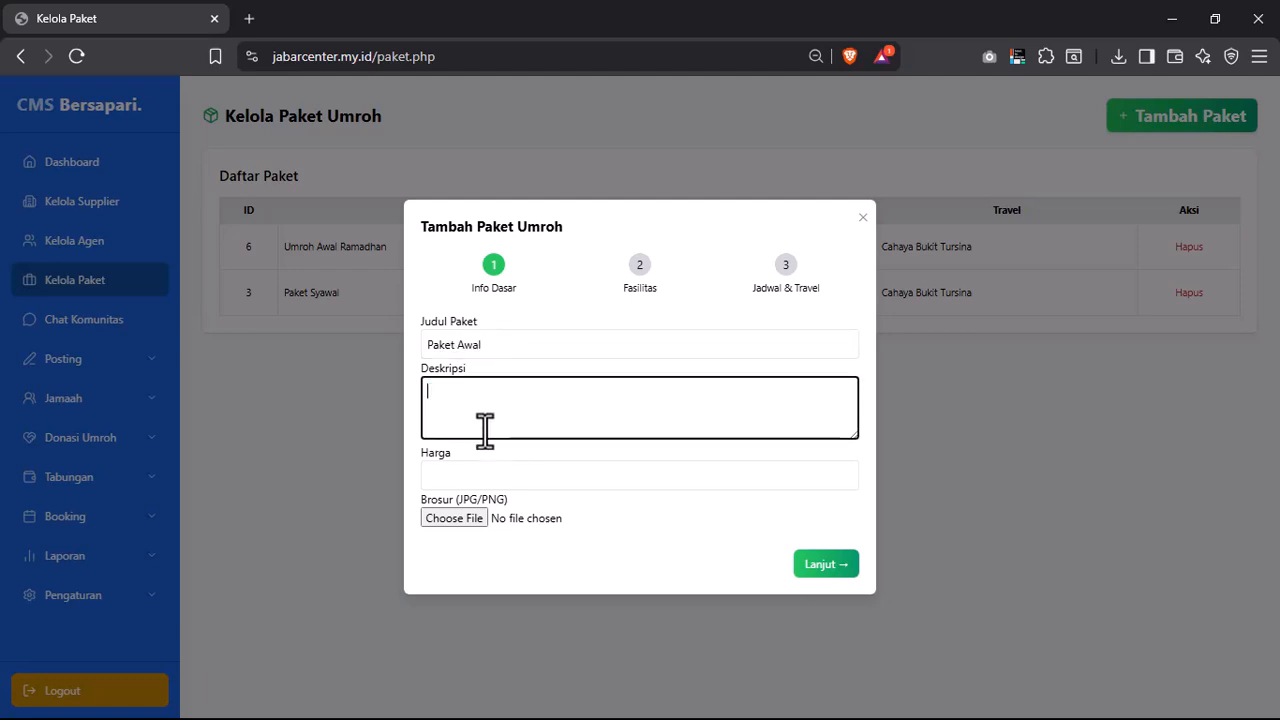
{"action": "key", "text": "ctrl+v"}
{"action": "type", "text": "Deskripsi"}
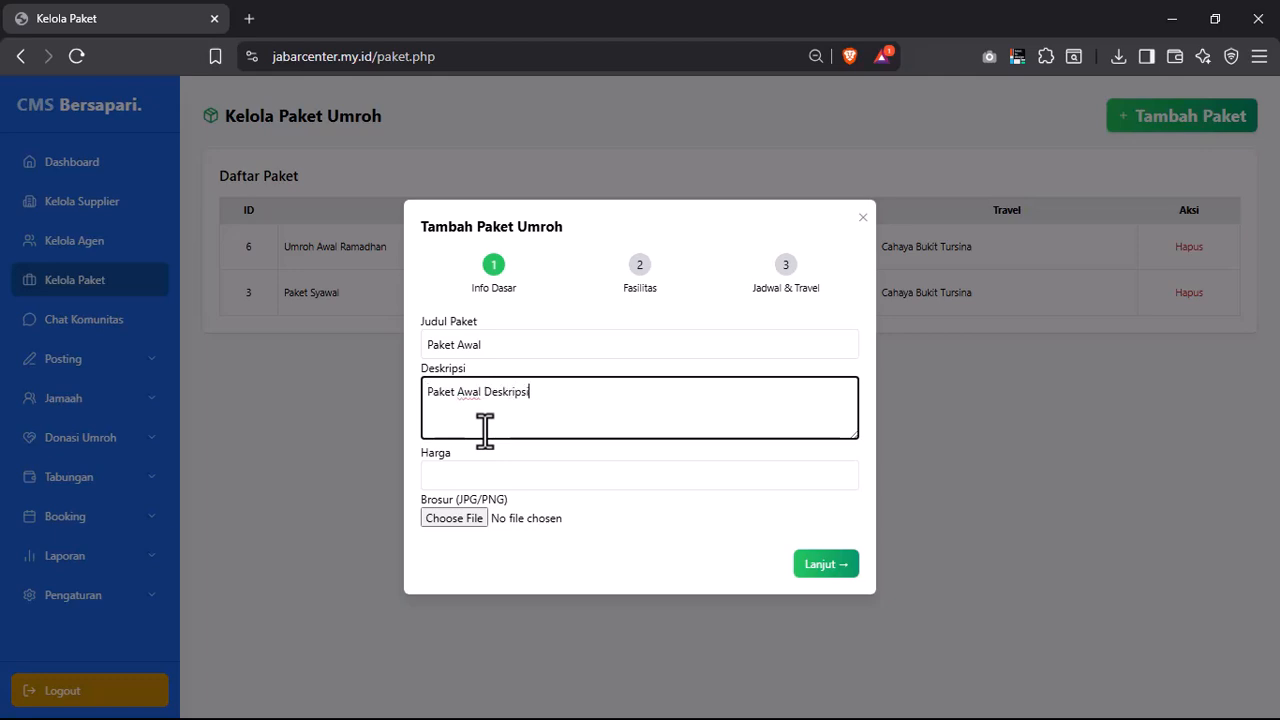
{"action": "left_click", "coordinate": [488, 476]}
{"action": "left_click", "coordinate": [545, 515]}
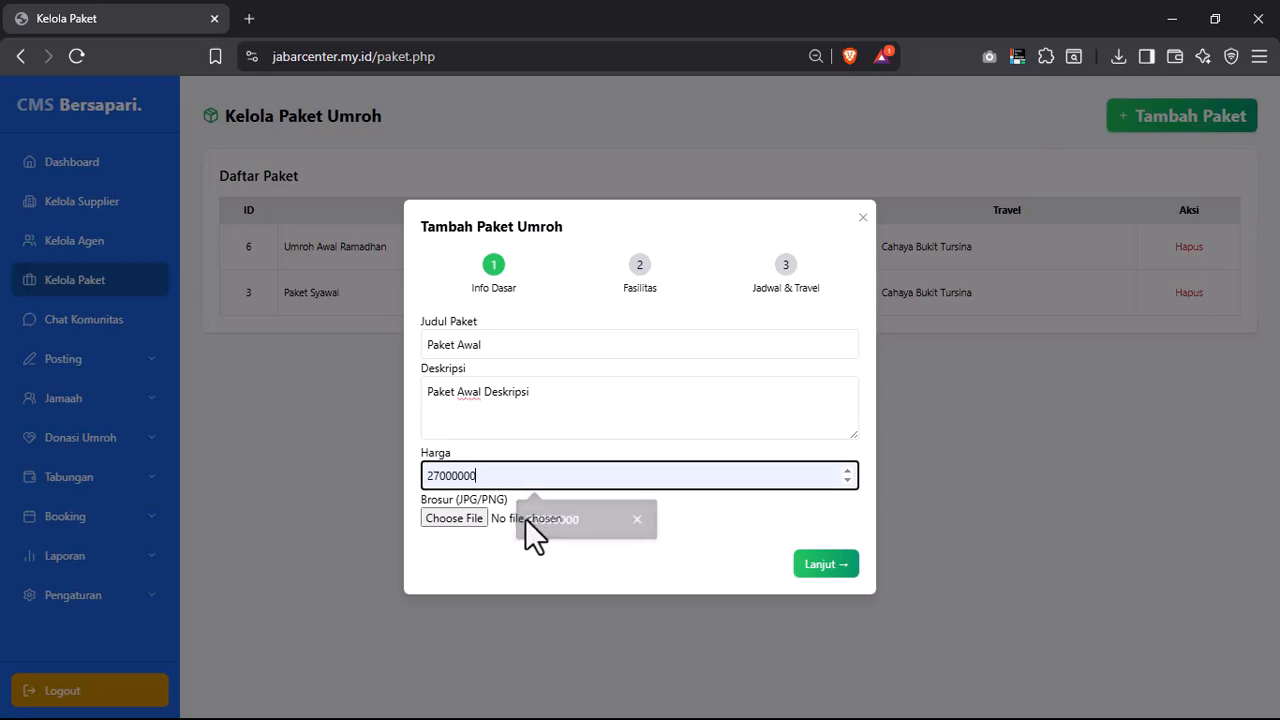
- Attach CUE CARD MC 2.jpg from Documents as the brochure and continue
{"action": "left_click", "coordinate": [455, 519]}
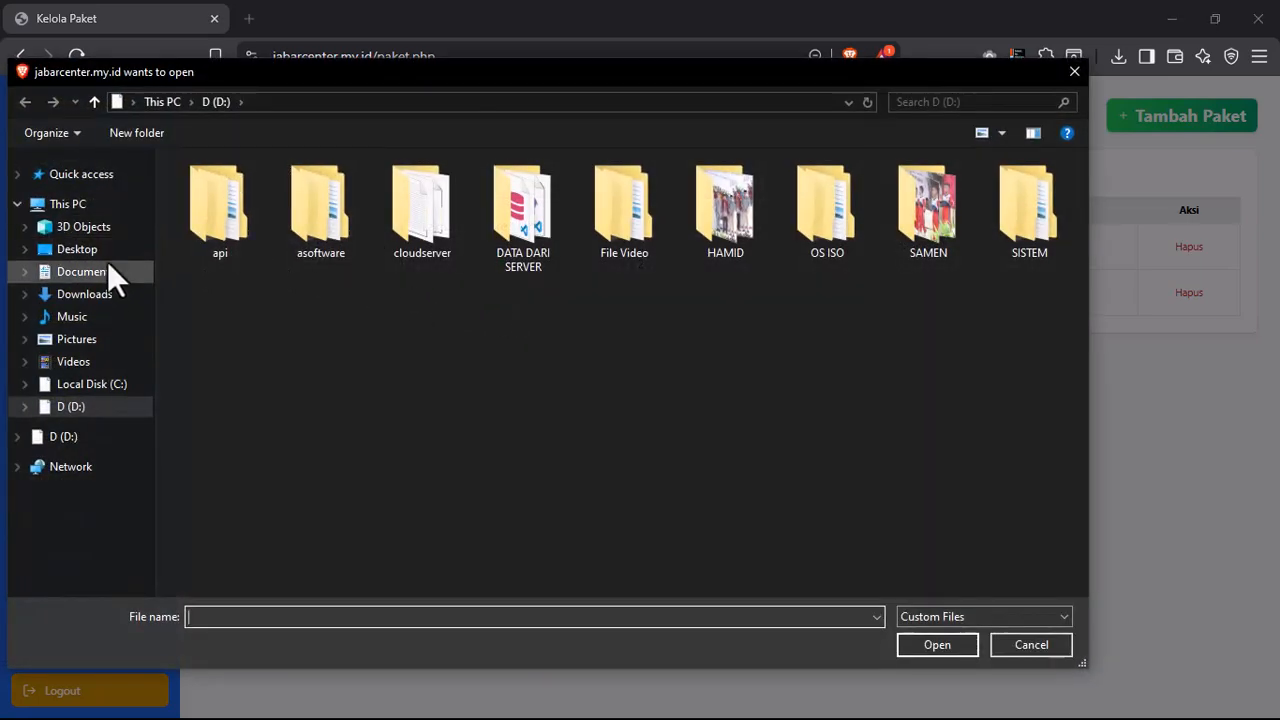
{"action": "left_click", "coordinate": [98, 278]}
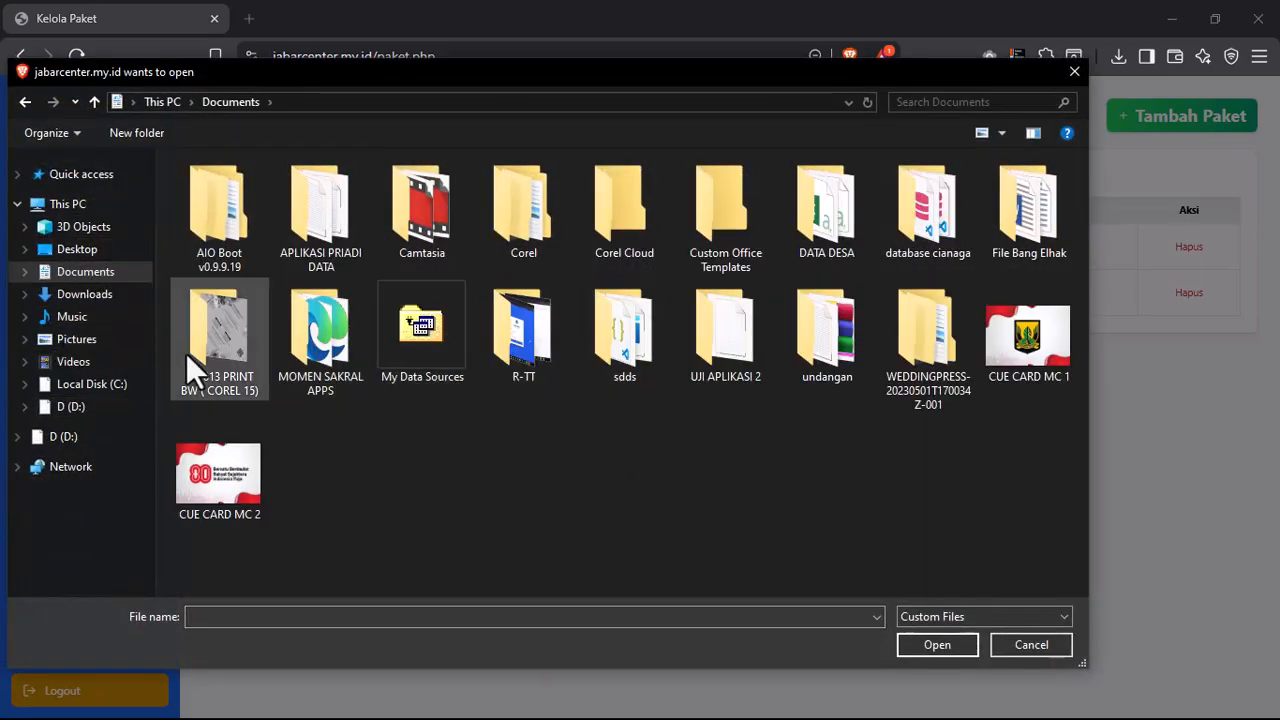
{"action": "left_click", "coordinate": [222, 488]}
{"action": "double_click", "coordinate": [222, 488]}
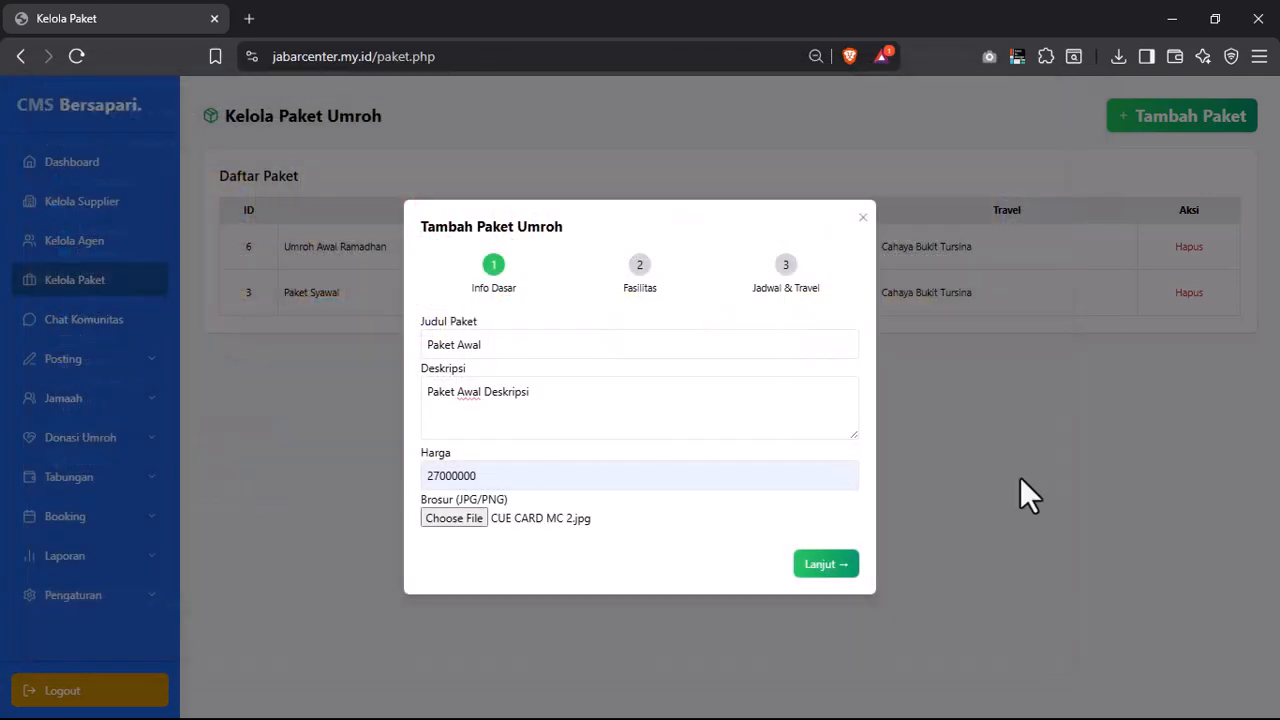
{"action": "left_click", "coordinate": [828, 566]}
- Enter 'Termasuk' as the inclusions and 'Tidak' as the exclusions
{"action": "left_click", "coordinate": [493, 381]}
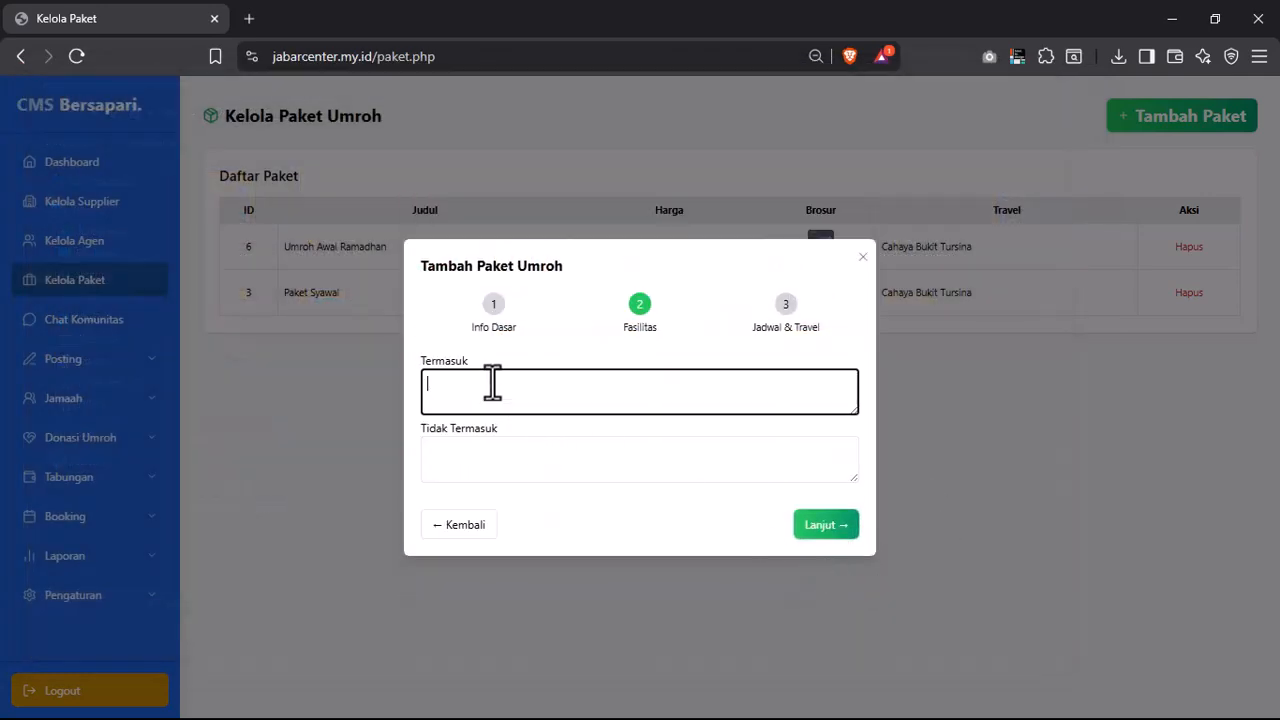
{"action": "type", "text": "Termasuk"}
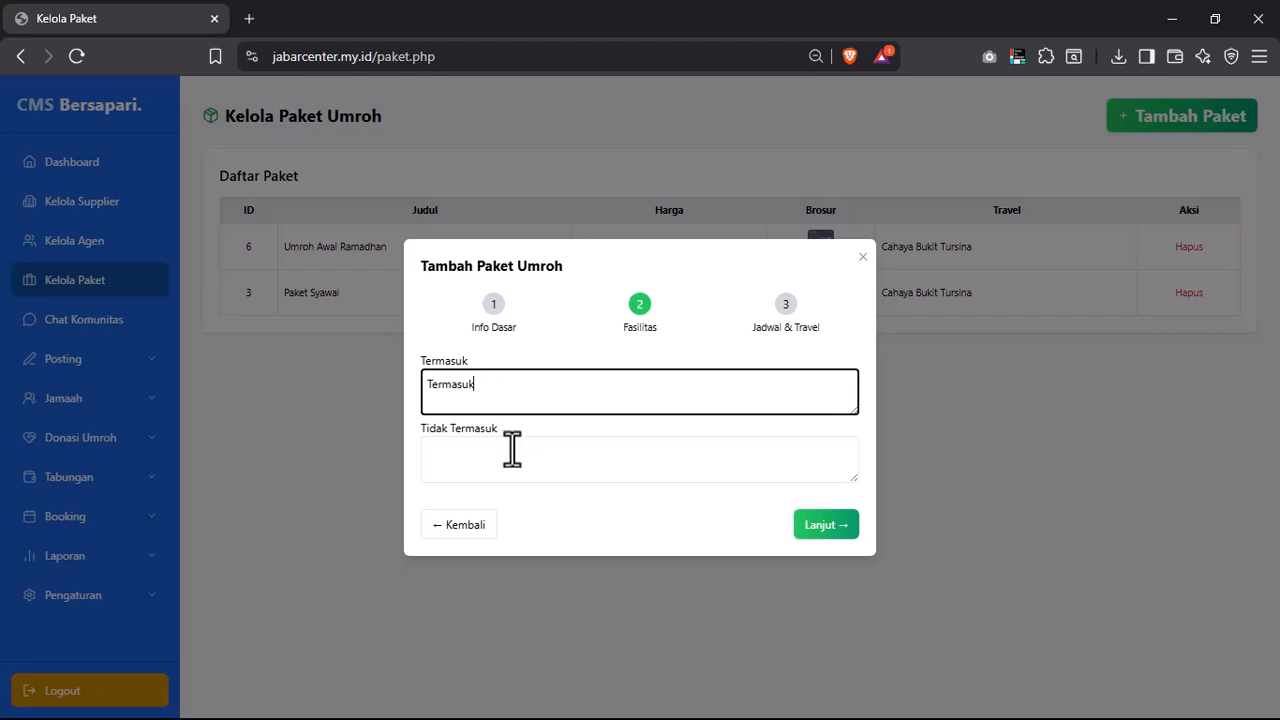
{"action": "left_click", "coordinate": [511, 450]}
{"action": "type", "text": "Tidak"}
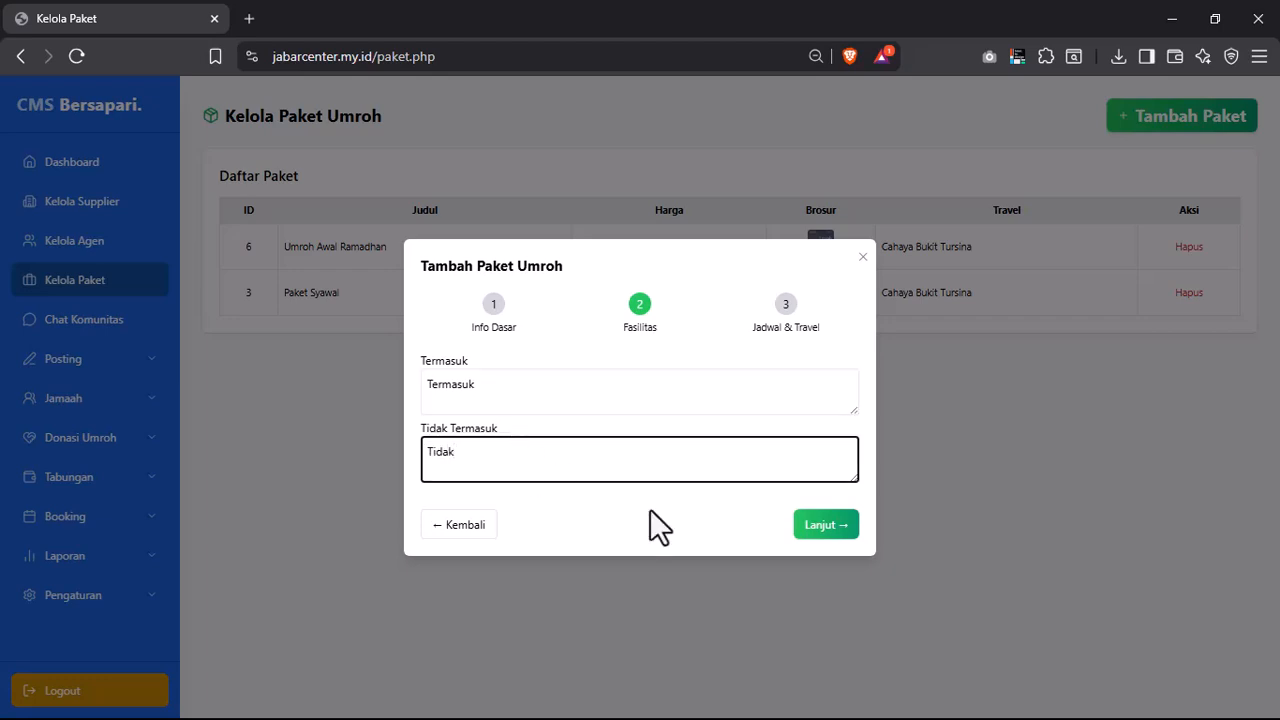
{"action": "left_click", "coordinate": [840, 524]}
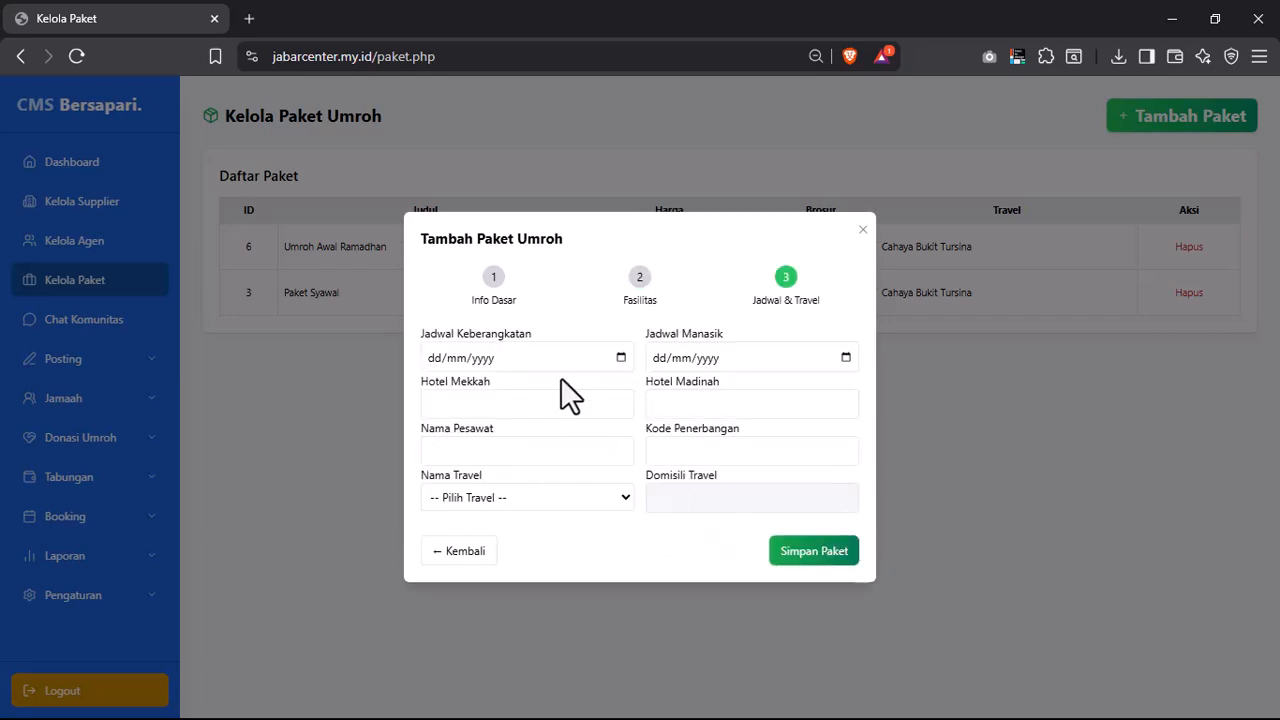
- Set departure date 24/10/2025 and manasik date 17/10/2025
{"action": "left_click", "coordinate": [620, 358]}
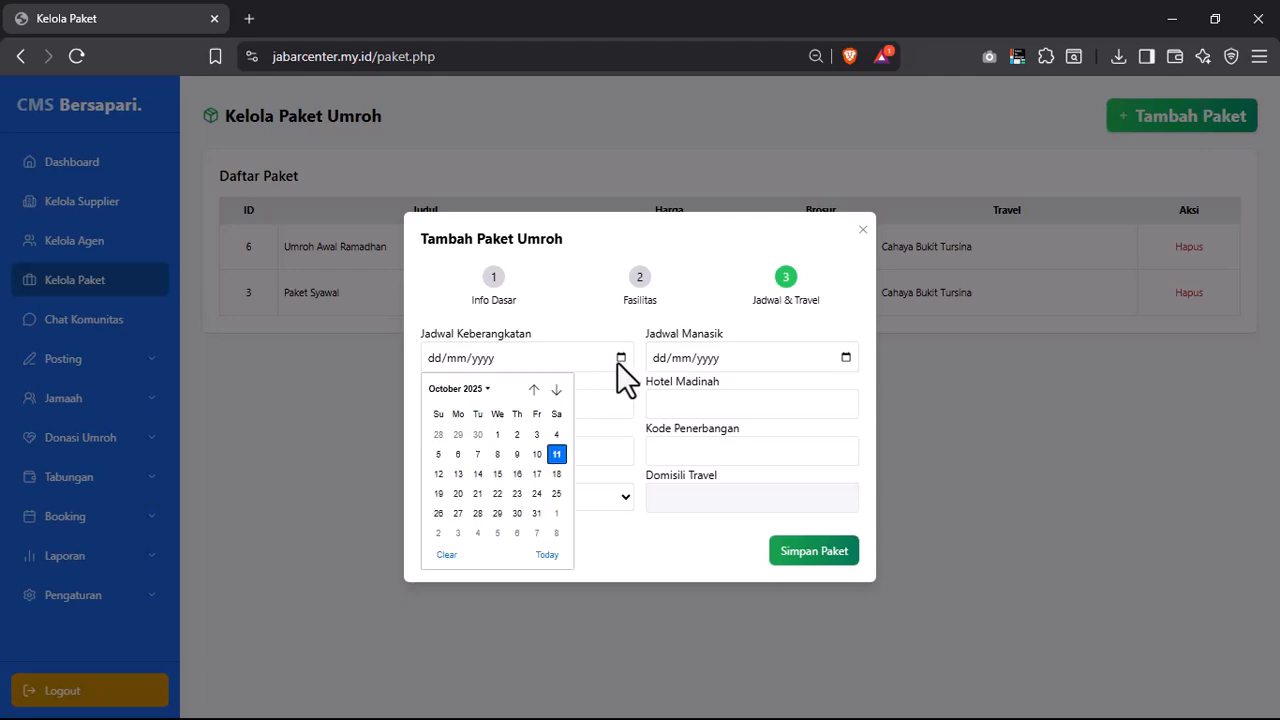
{"action": "left_click", "coordinate": [536, 493]}
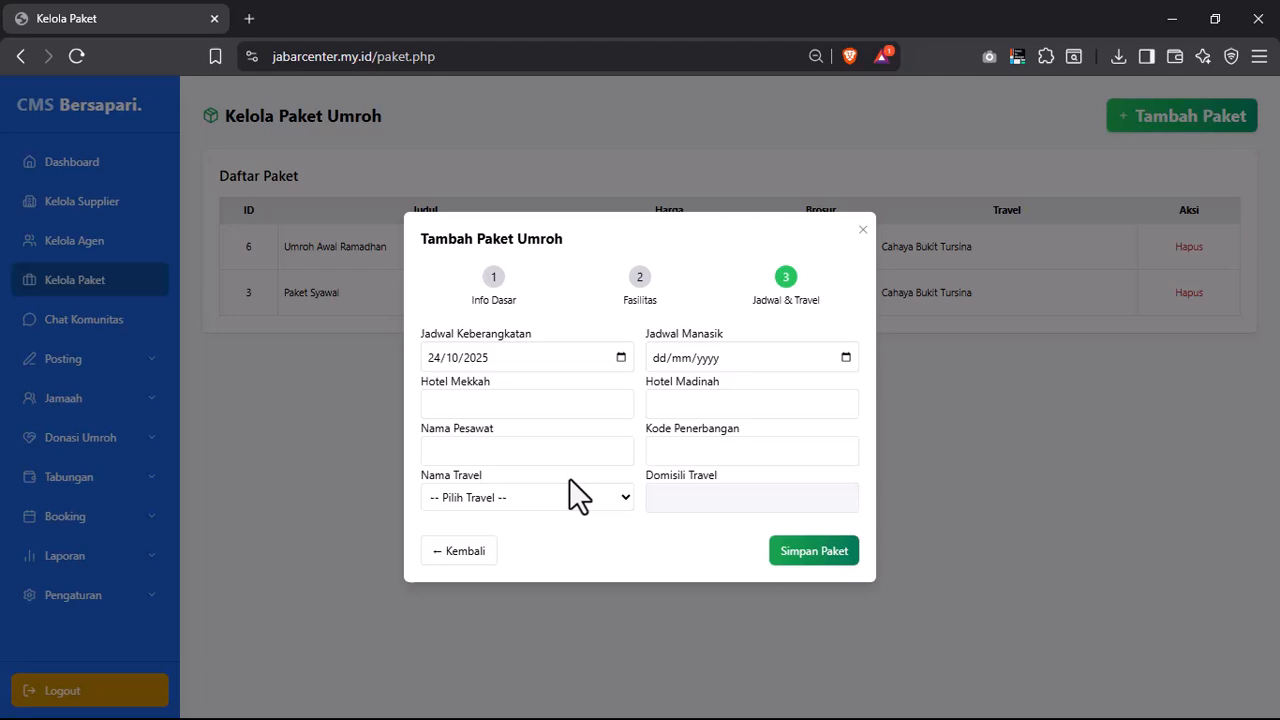
{"action": "left_click", "coordinate": [846, 357]}
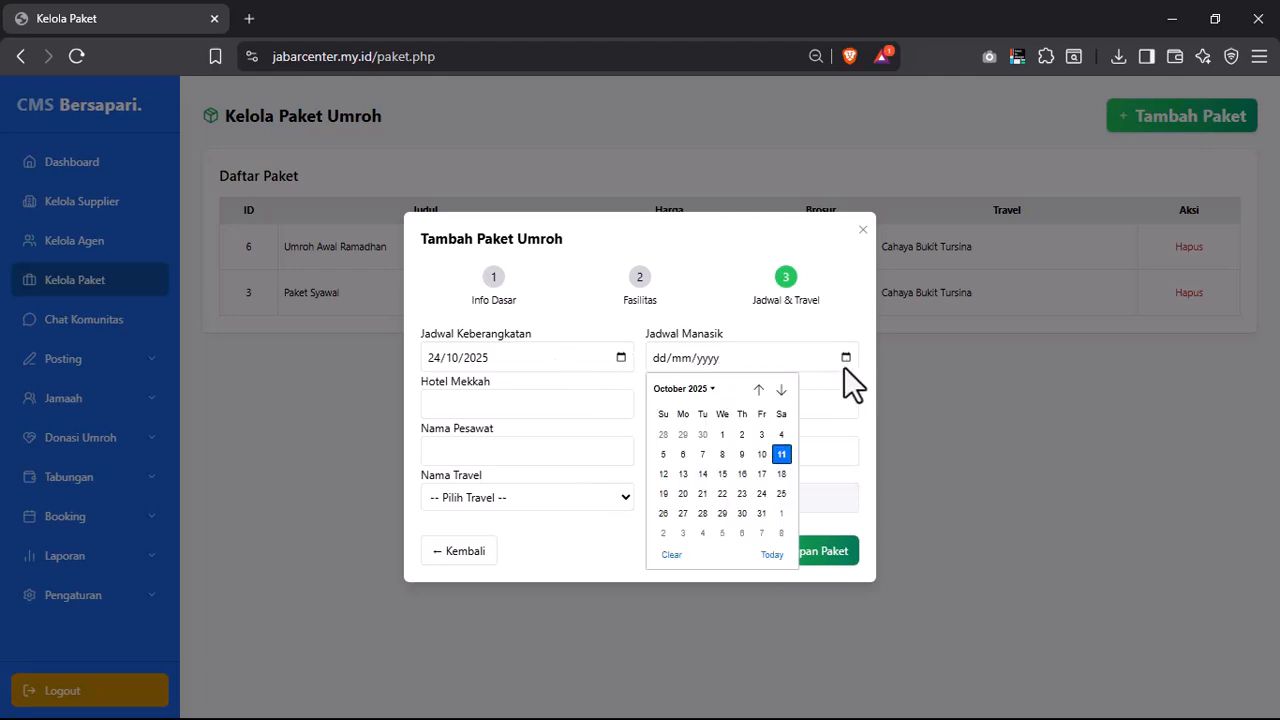
{"action": "left_click", "coordinate": [761, 475]}
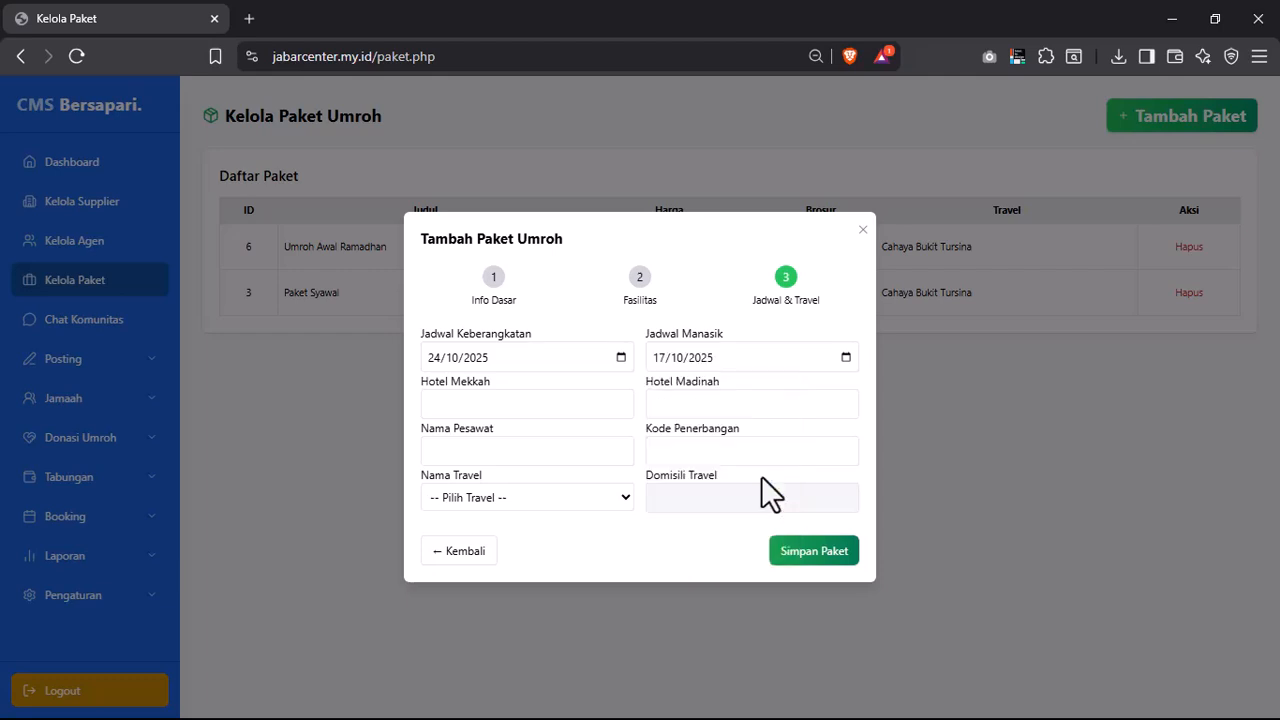
- Enter Hotel A as the Makkah hotel and Hotel B as the Madinah hotel
{"action": "left_click", "coordinate": [497, 405]}
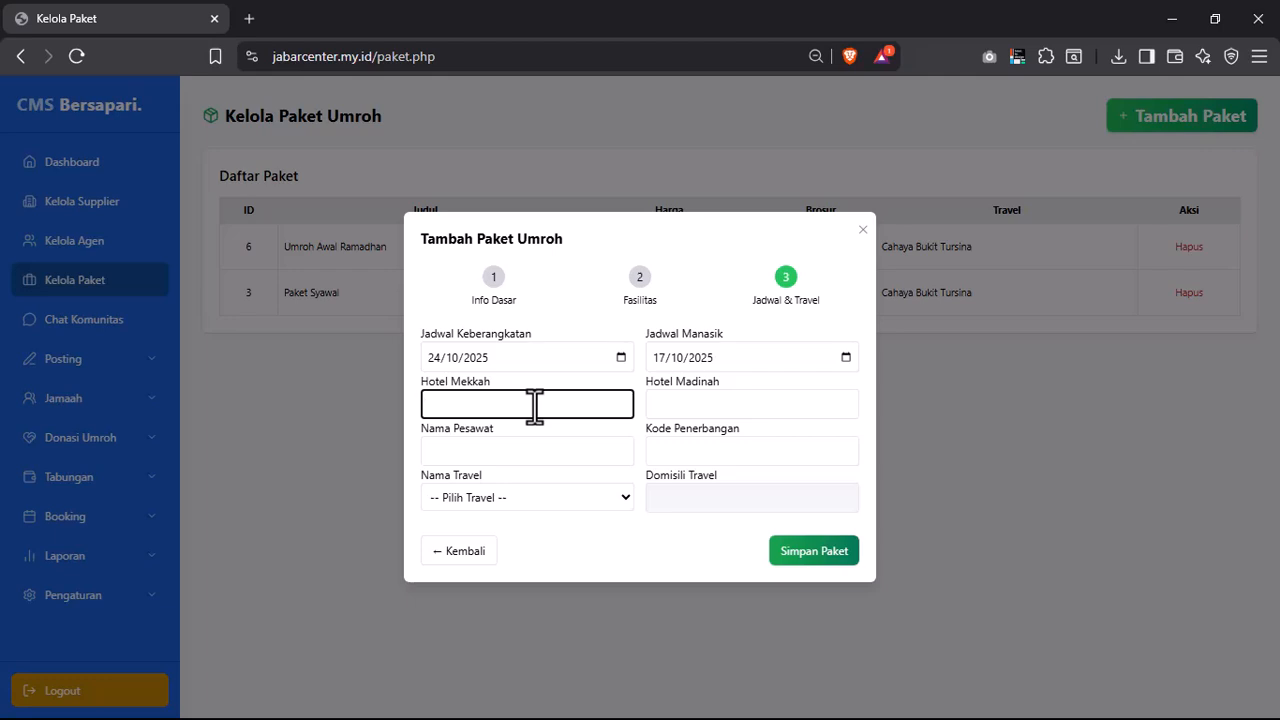
{"action": "type", "text": "Hotel A"}
{"action": "left_click", "coordinate": [737, 402]}
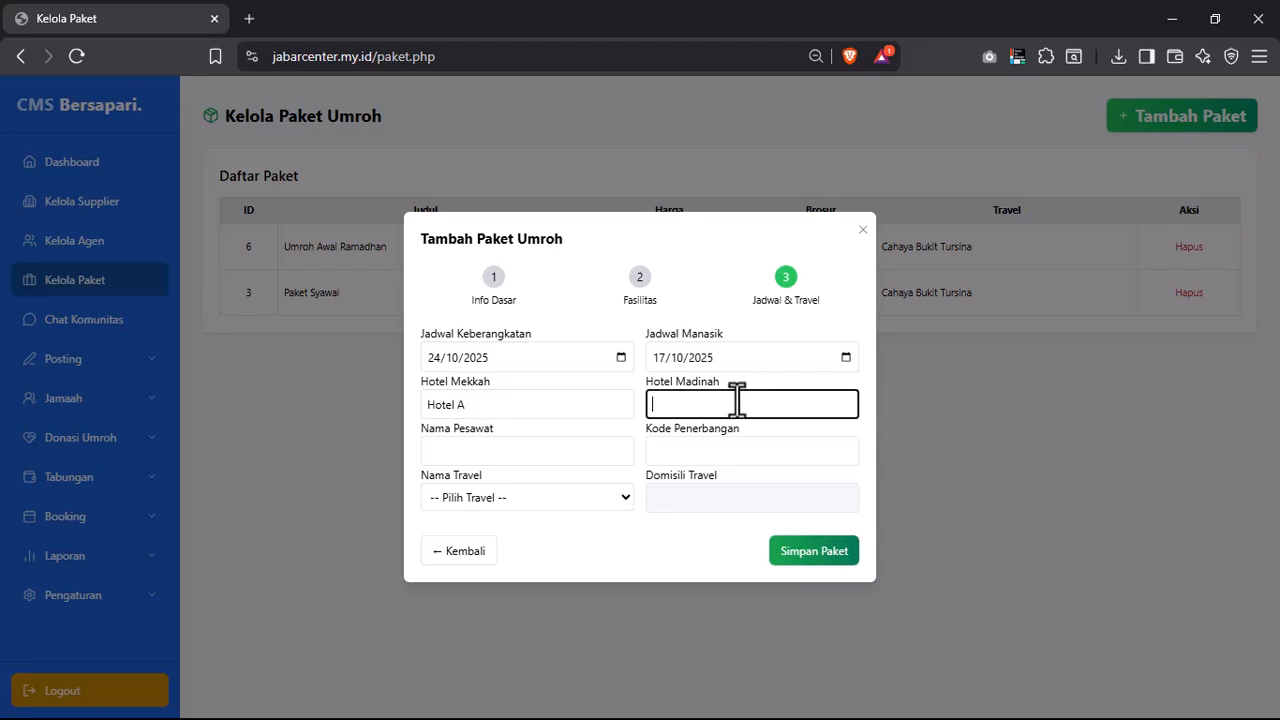
{"action": "type", "text": "Hotel B"}
- Set aircraft SV, flight code A349, travel Cahaya Bukit Tursina, and save the package
{"action": "left_click", "coordinate": [532, 448]}
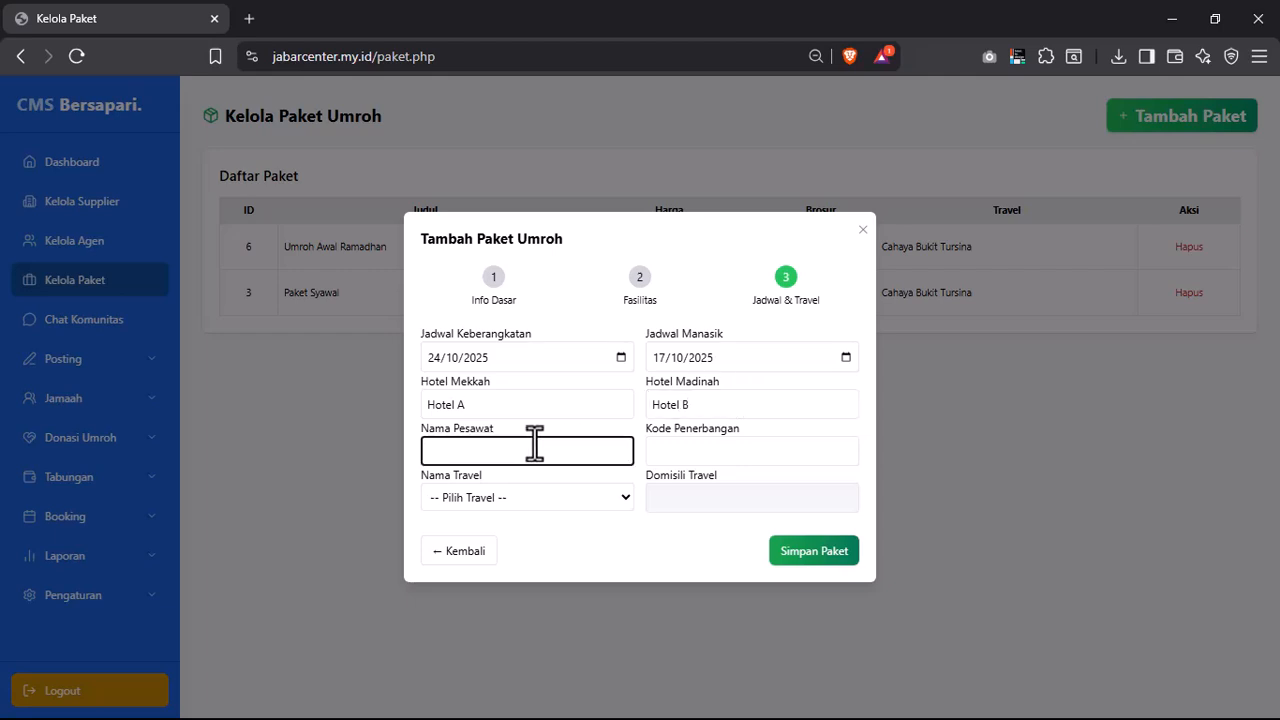
{"action": "type", "text": "SV"}
{"action": "left_click", "coordinate": [698, 440]}
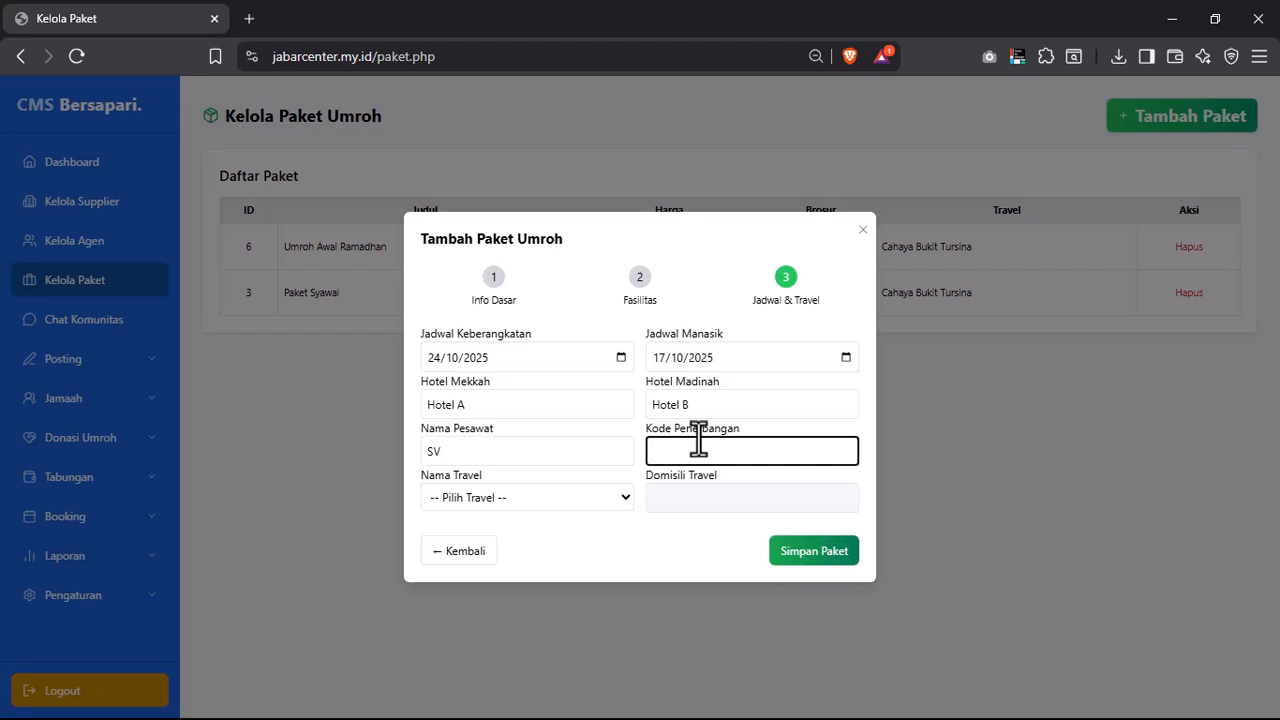
{"action": "type", "text": "A"}
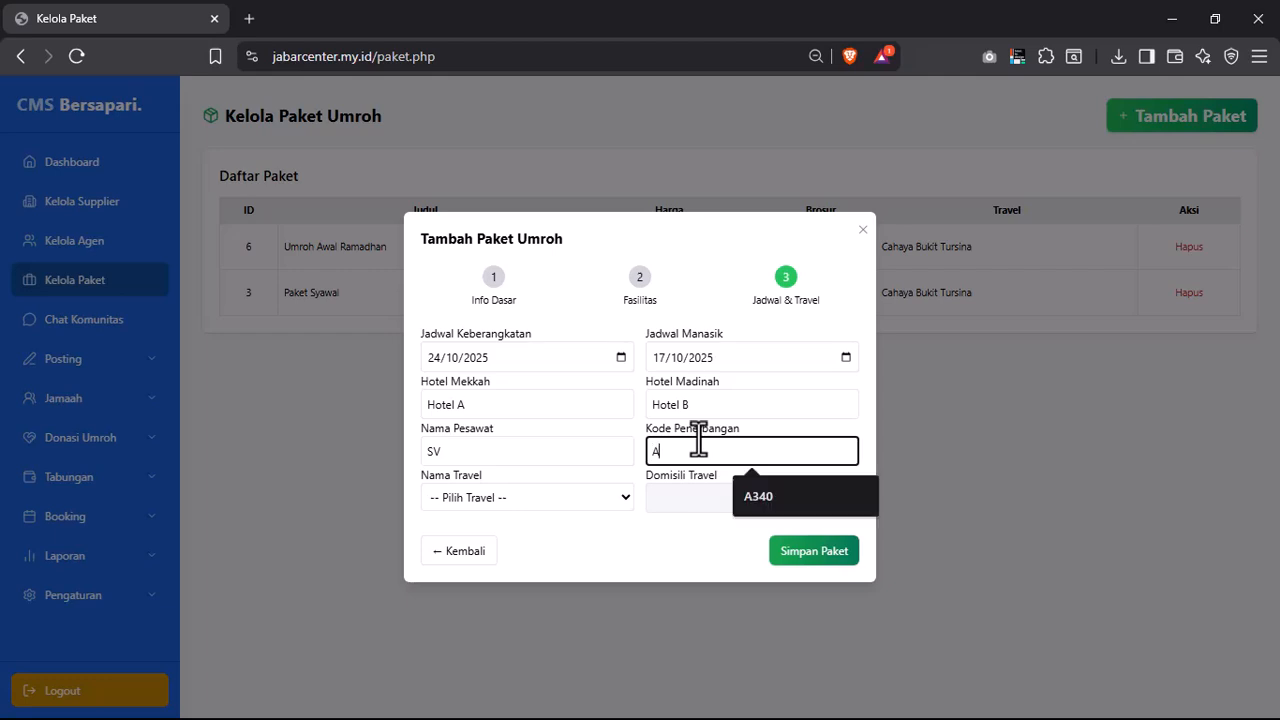
{"action": "type", "text": "349"}
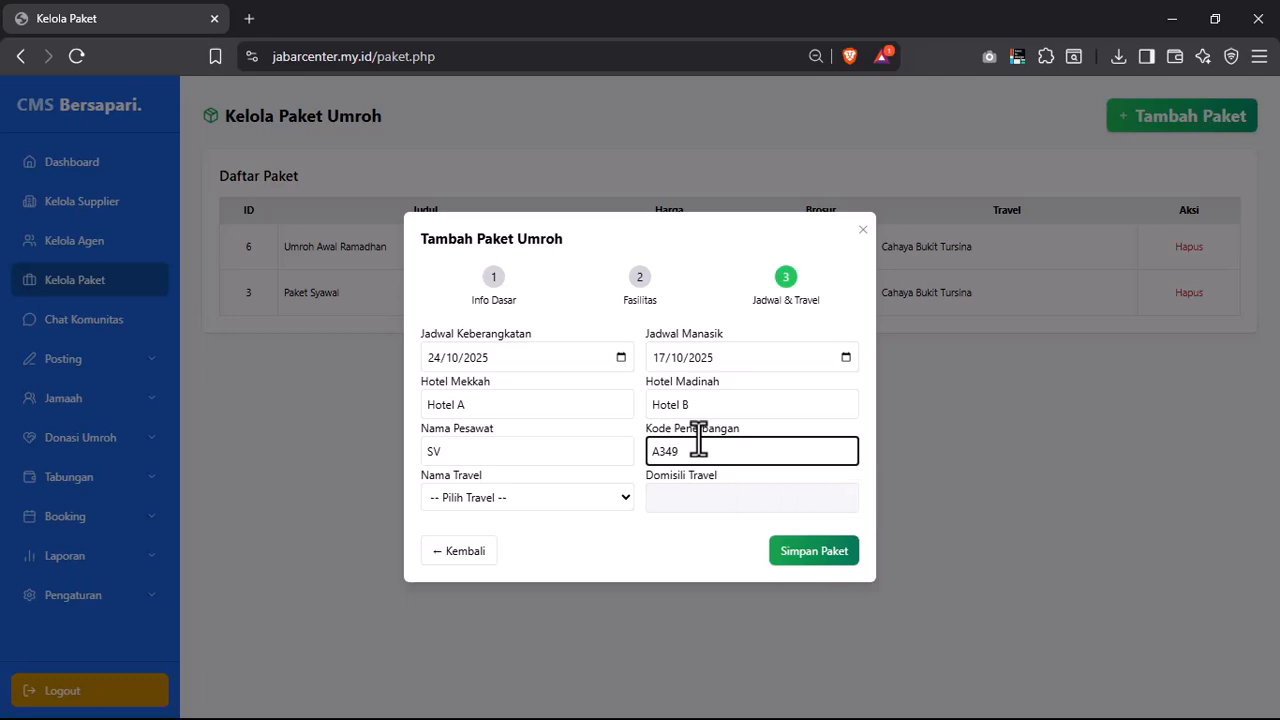
{"action": "left_click", "coordinate": [519, 502]}
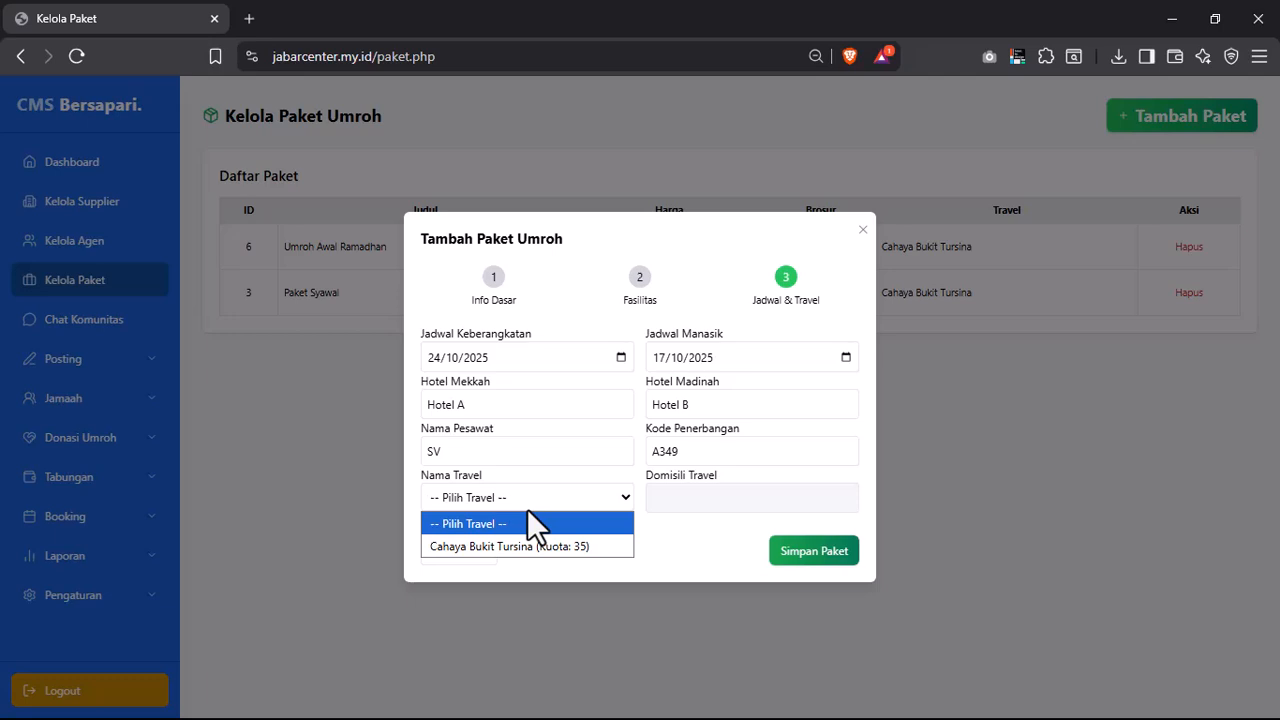
{"action": "left_click", "coordinate": [512, 546]}
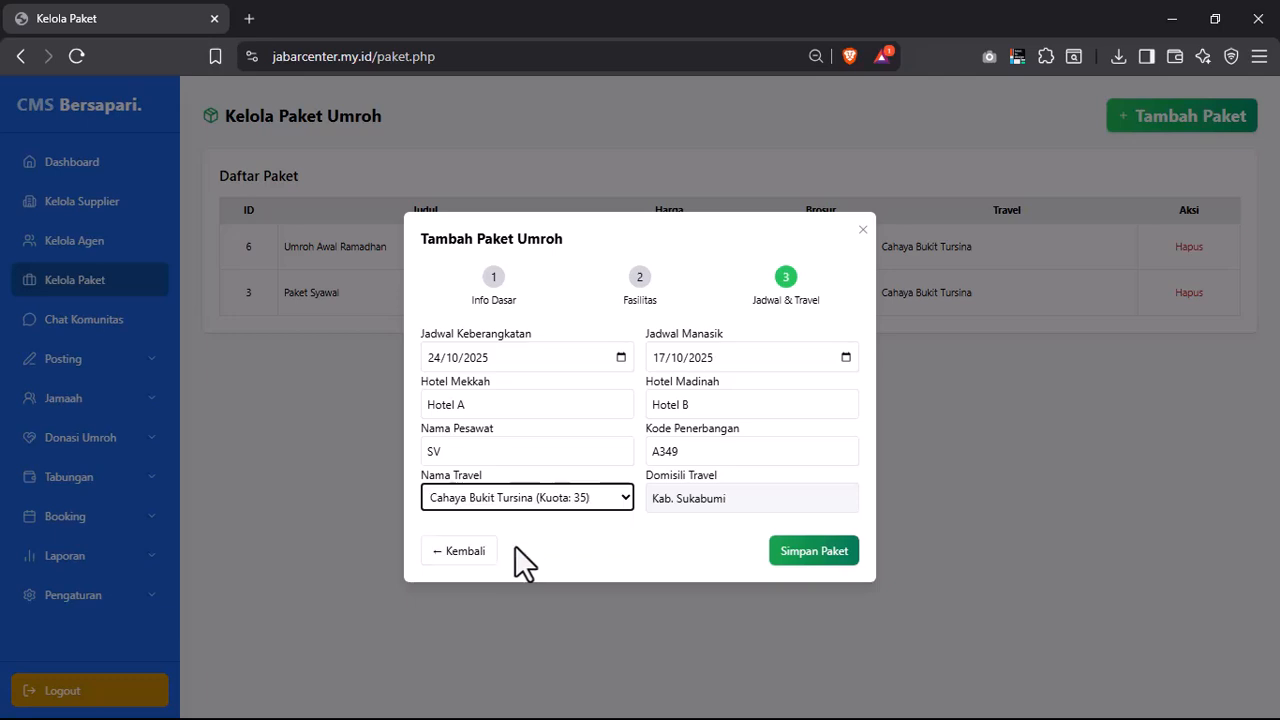
{"action": "left_click", "coordinate": [746, 497]}
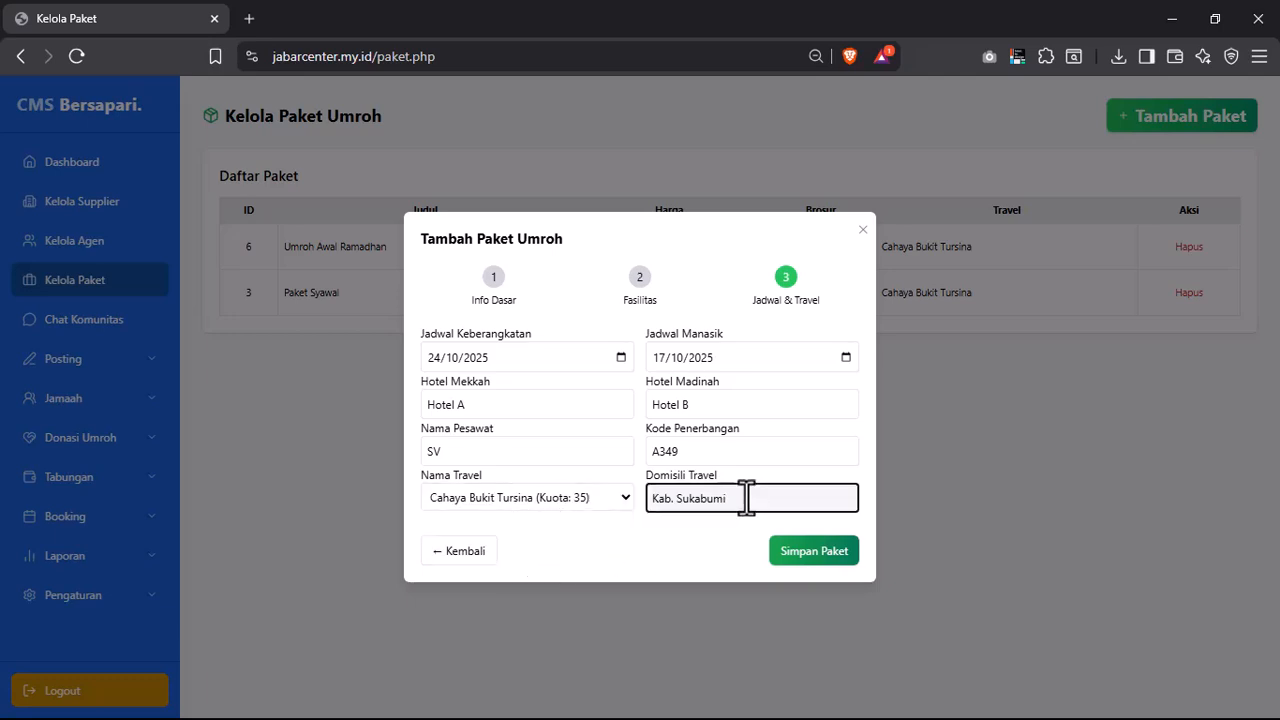
{"action": "left_click", "coordinate": [815, 553]}
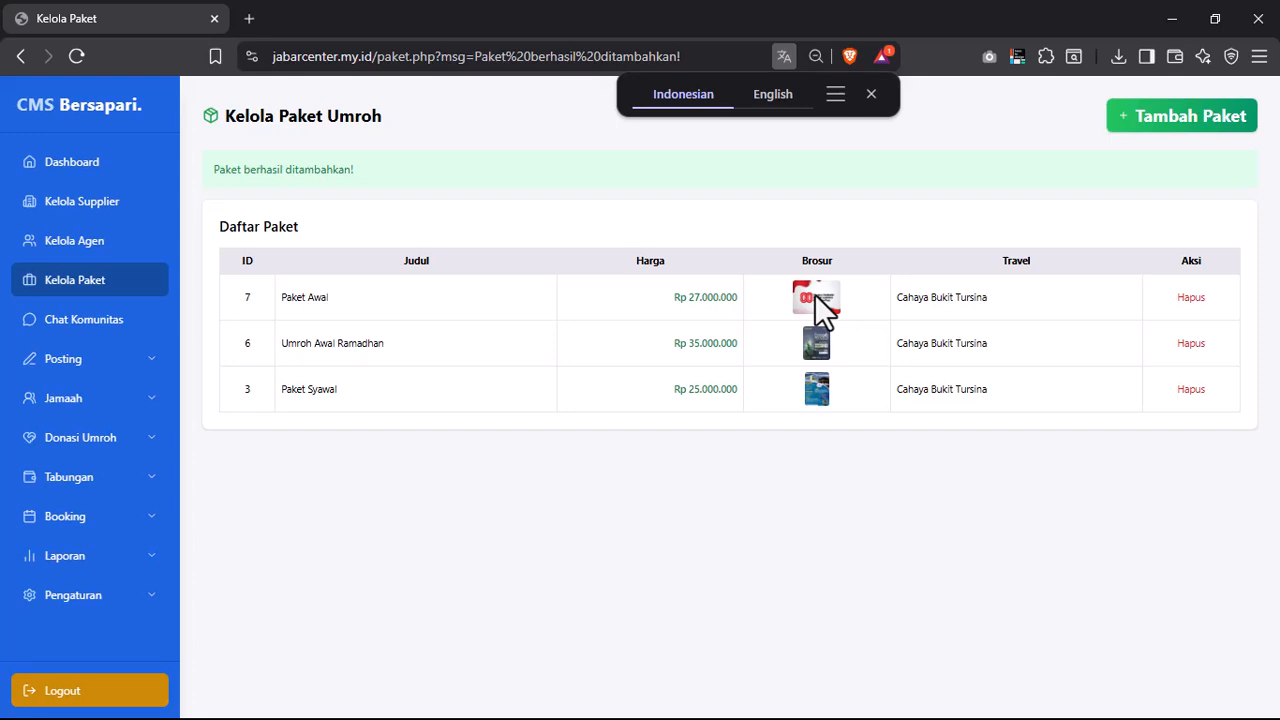
- Browse the Chat Komunitas page, then open Post Artikel under Posting
{"action": "left_click", "coordinate": [86, 331]}
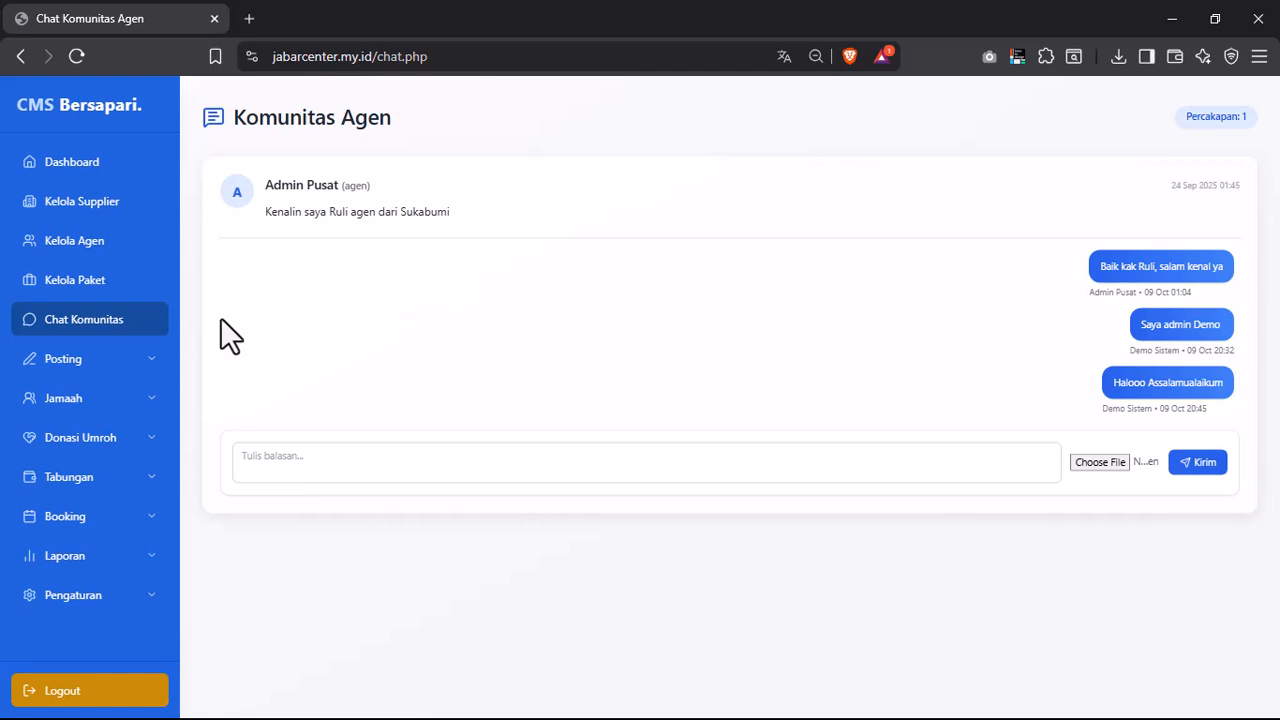
{"action": "left_click", "coordinate": [103, 360]}
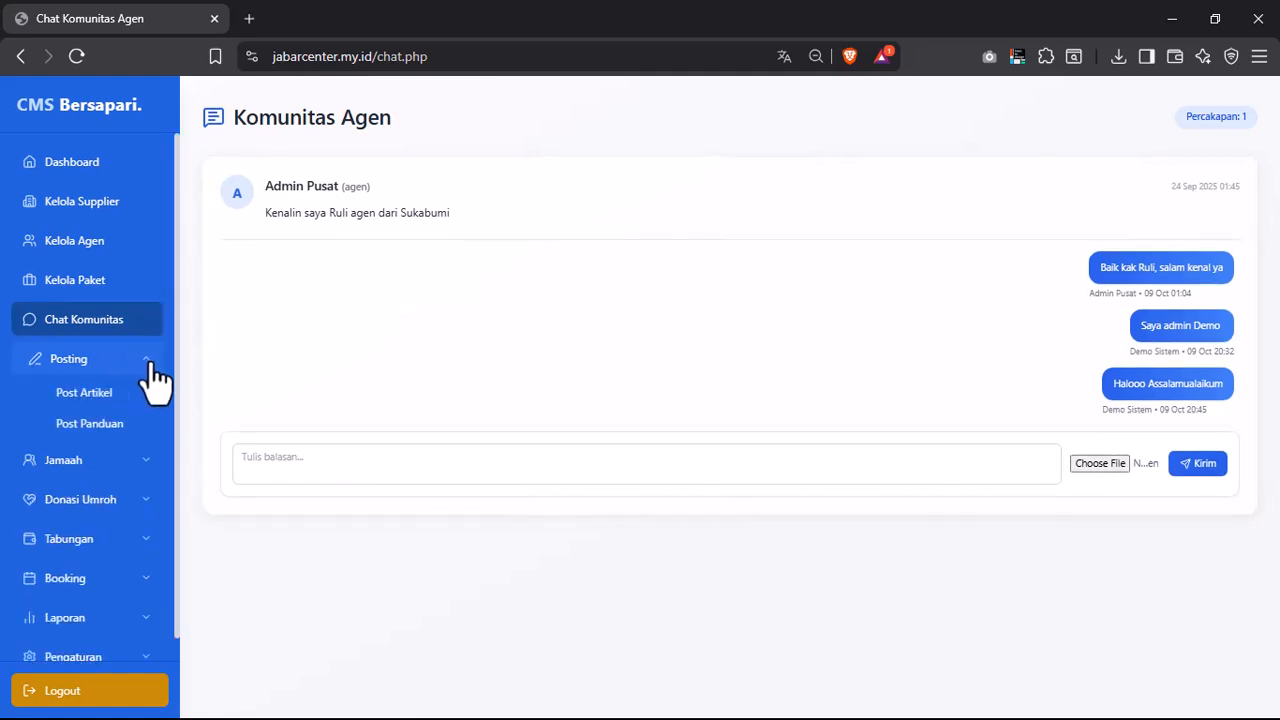
{"action": "left_click", "coordinate": [100, 394]}
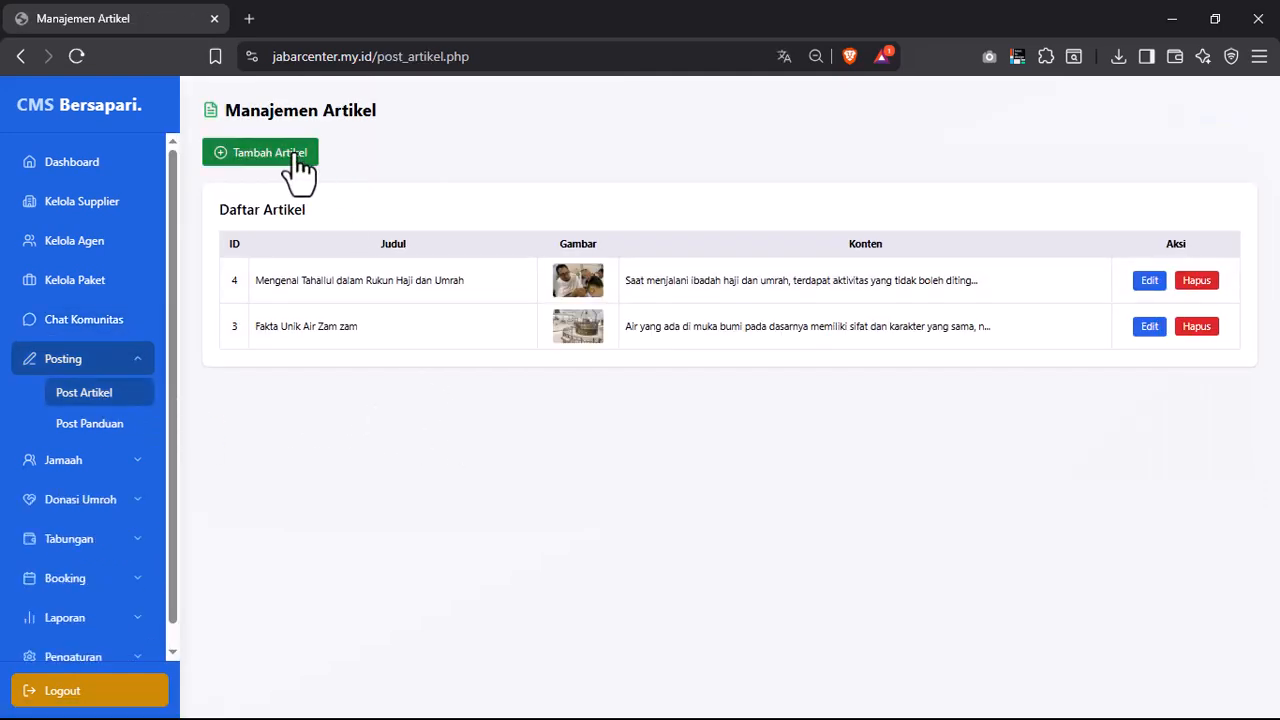
- Edit article 4 so its title ends in 'Umroh' instead of 'Umrah', and save
{"action": "left_click", "coordinate": [298, 158]}
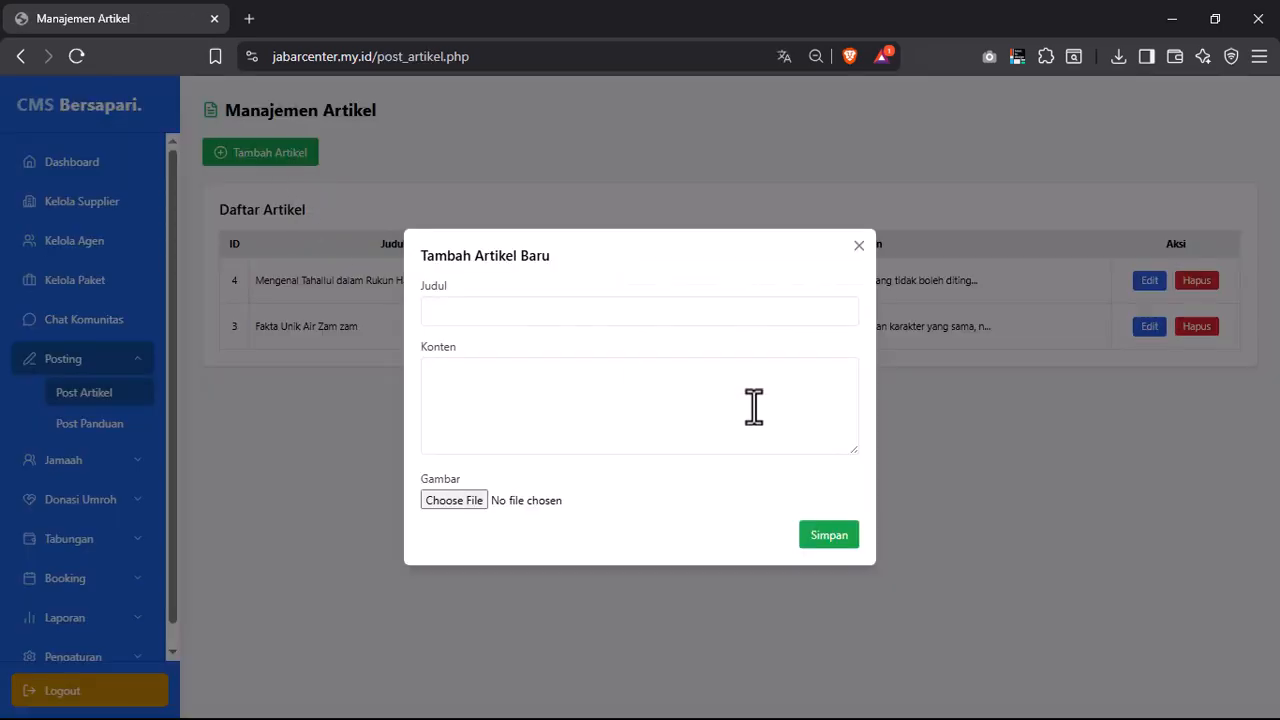
{"action": "left_click", "coordinate": [857, 247]}
{"action": "left_click", "coordinate": [1149, 281]}
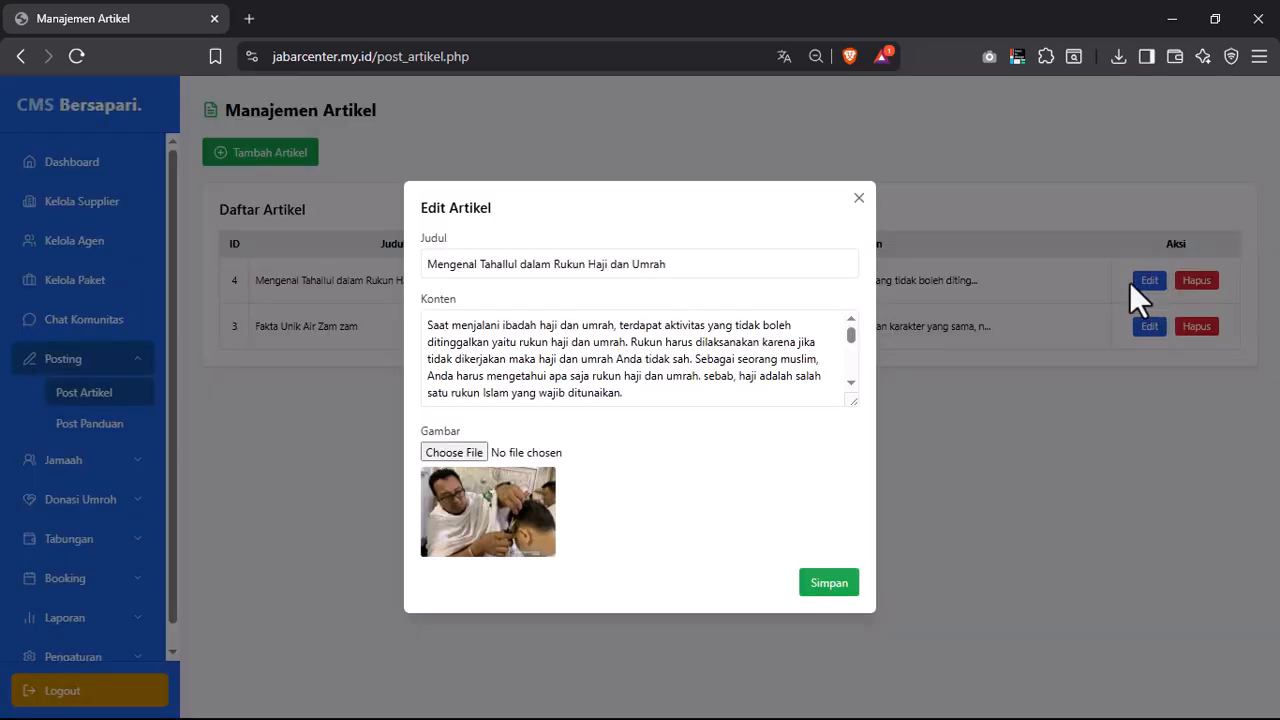
{"action": "left_click", "coordinate": [658, 345]}
{"action": "left_click", "coordinate": [677, 264]}
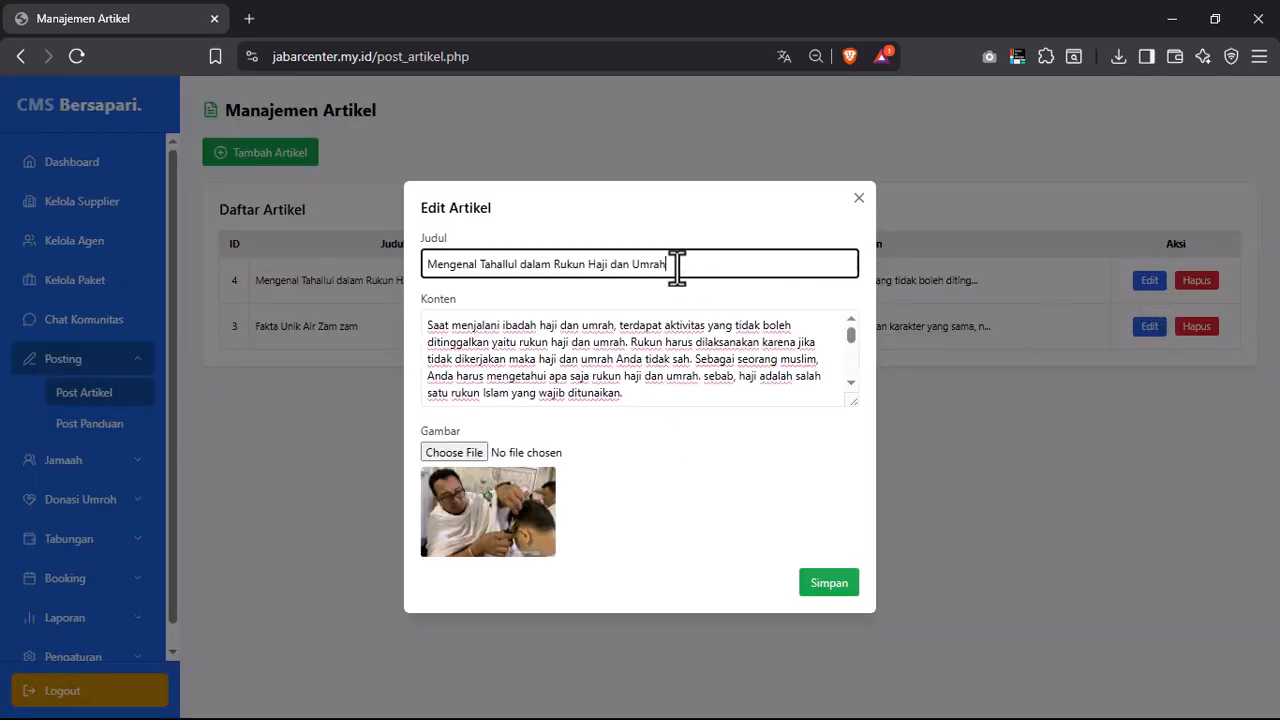
{"action": "key", "text": "BackSpace"}
{"action": "key", "text": "BackSpace"}
{"action": "type", "text": "OH"}
{"action": "key", "text": "BackSpace"}
{"action": "key", "text": "BackSpace"}
{"action": "type", "text": "oh"}
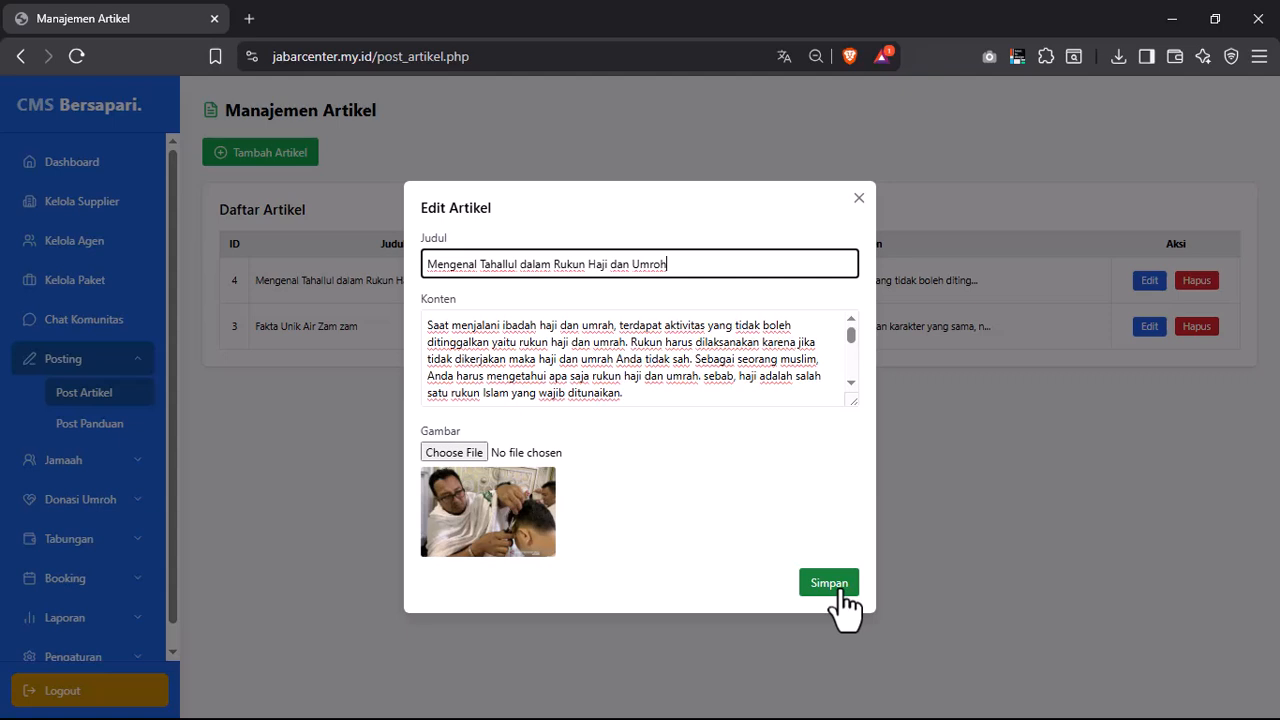
{"action": "left_click", "coordinate": [829, 585]}
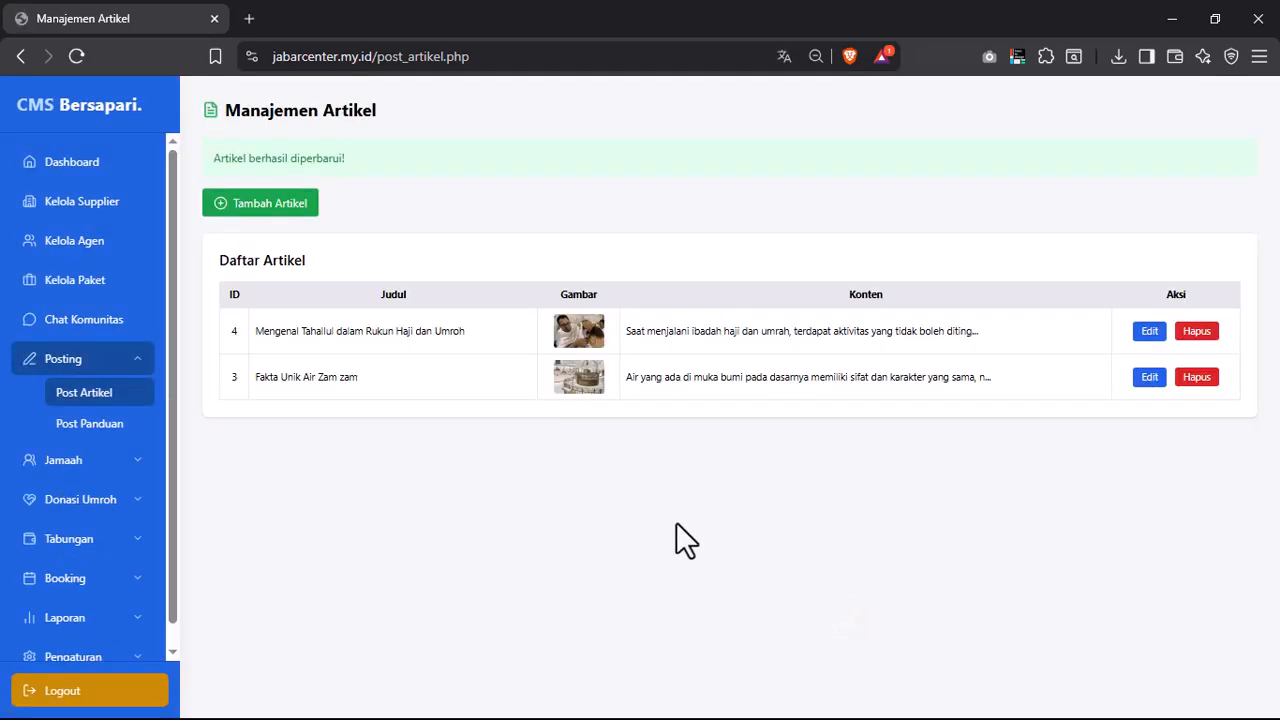
{"action": "left_click_drag", "start_coordinate": [476, 330], "coordinate": [426, 343]}
{"action": "left_click", "coordinate": [471, 460]}
- Open the Panduan Umroh page and inspect the new guide's title, summary and body fields
{"action": "left_click", "coordinate": [73, 434]}
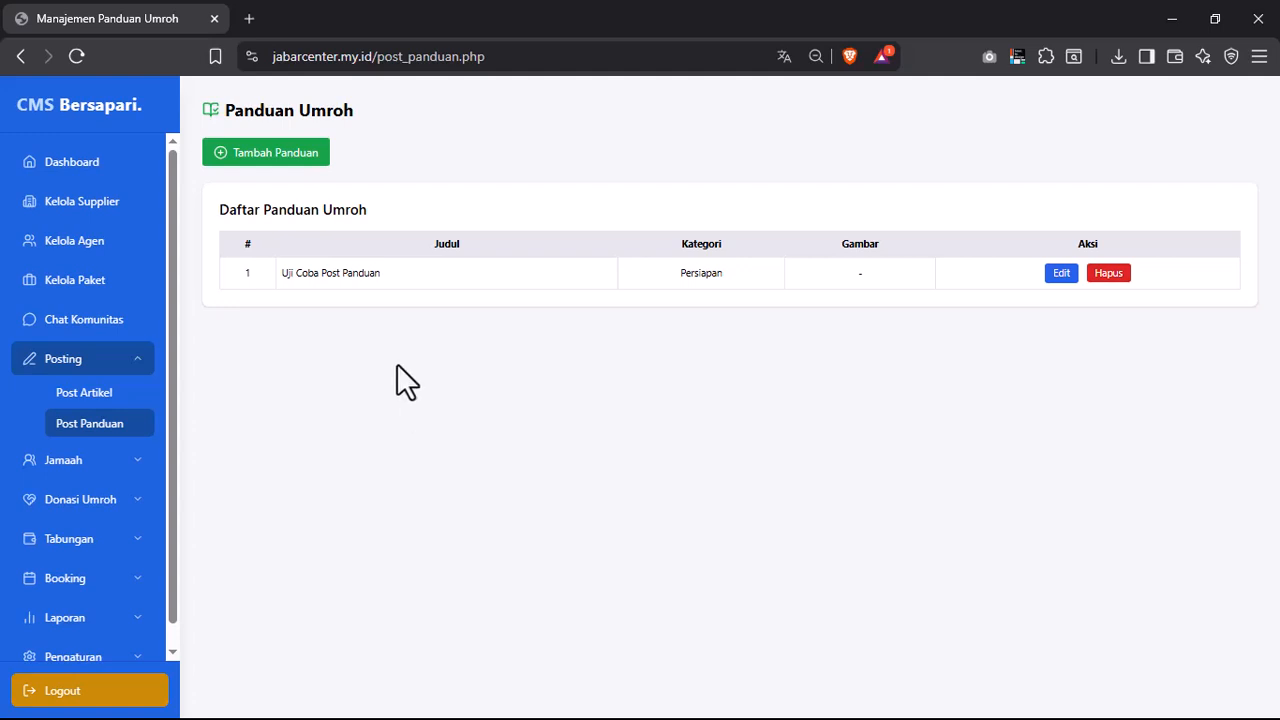
{"action": "left_click", "coordinate": [288, 168]}
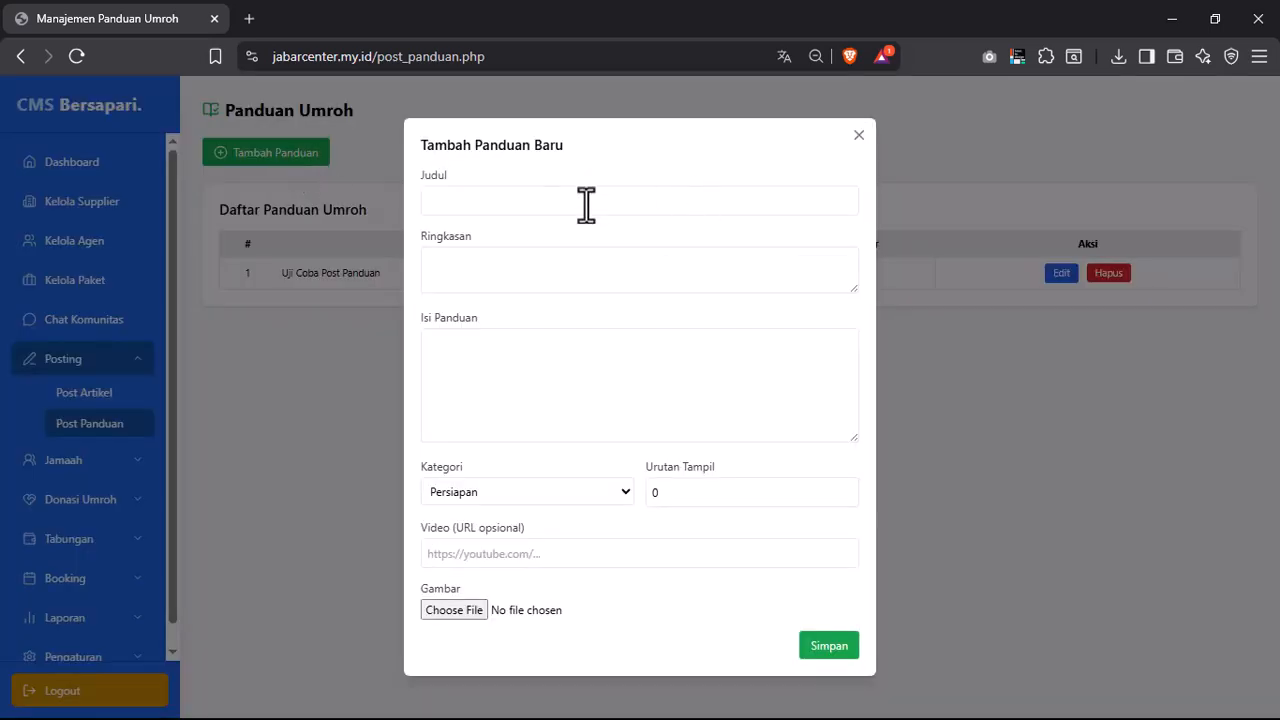
{"action": "left_click", "coordinate": [535, 205]}
{"action": "left_click", "coordinate": [455, 258]}
{"action": "left_click", "coordinate": [521, 358]}
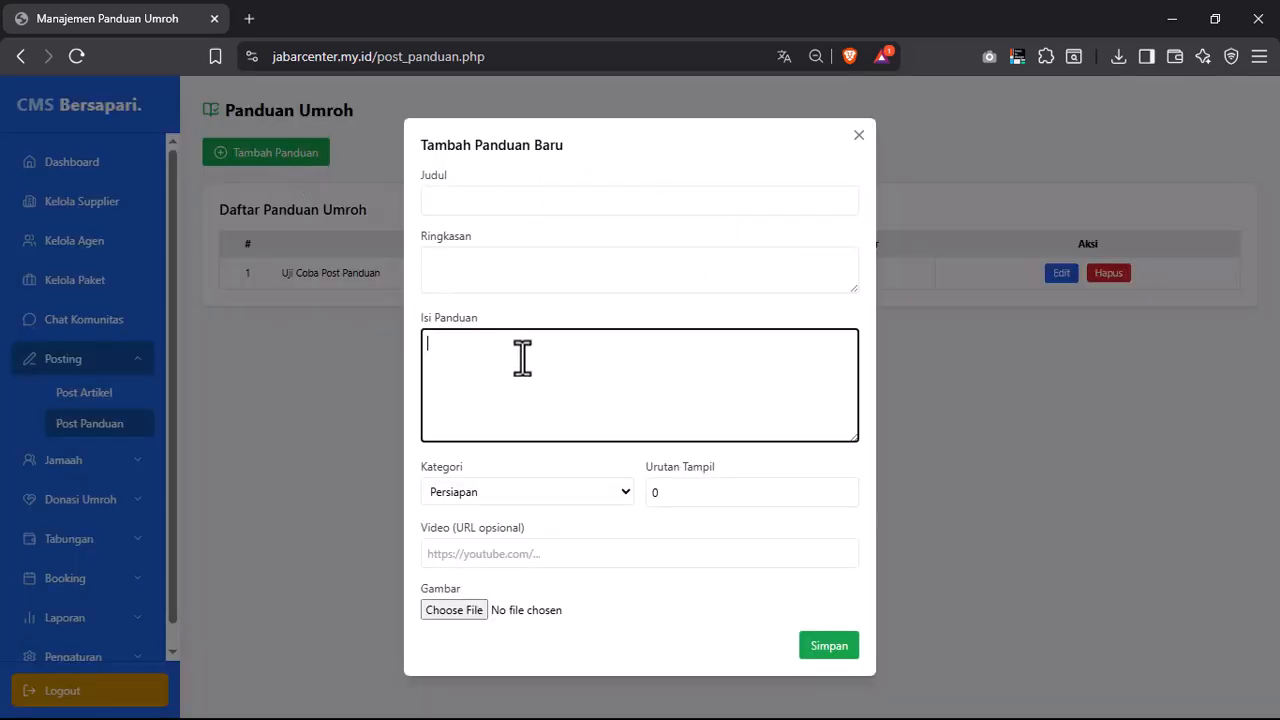
- Try categories Pelaksanaan and Setelah Umroh, check order and video fields, then close unsaved
{"action": "left_click", "coordinate": [518, 490]}
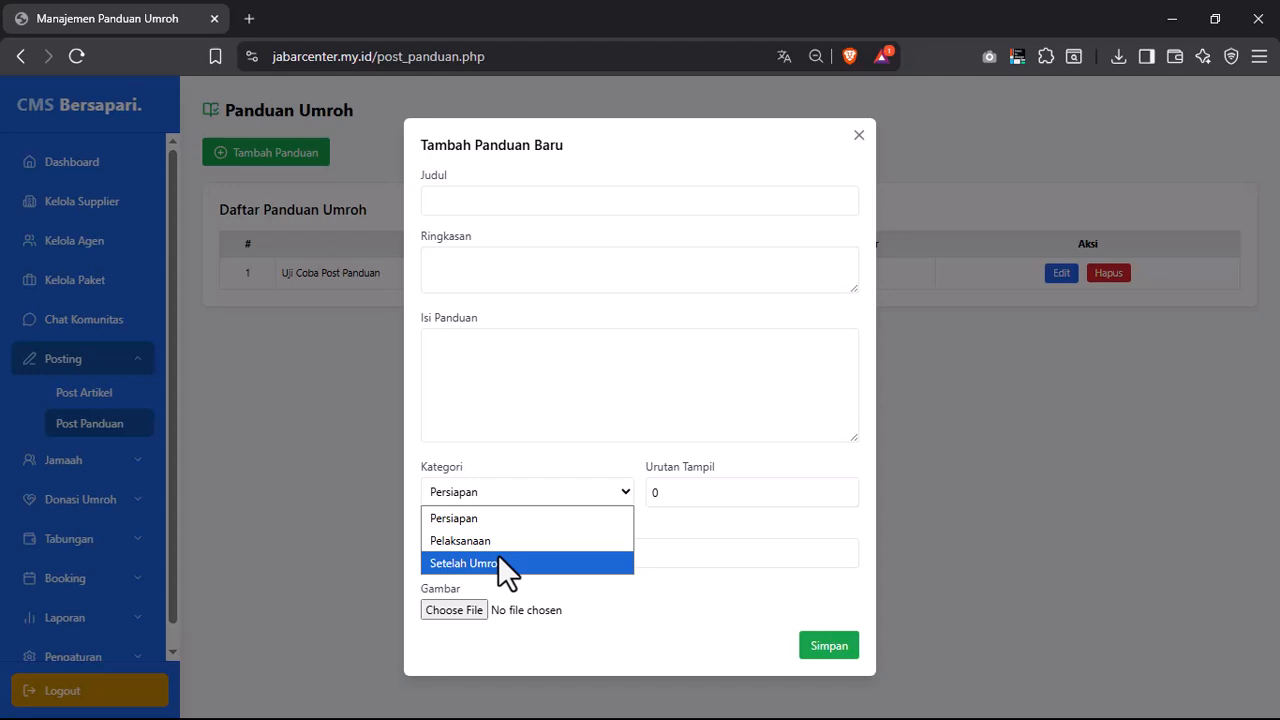
{"action": "left_click", "coordinate": [496, 546]}
{"action": "left_click", "coordinate": [494, 494]}
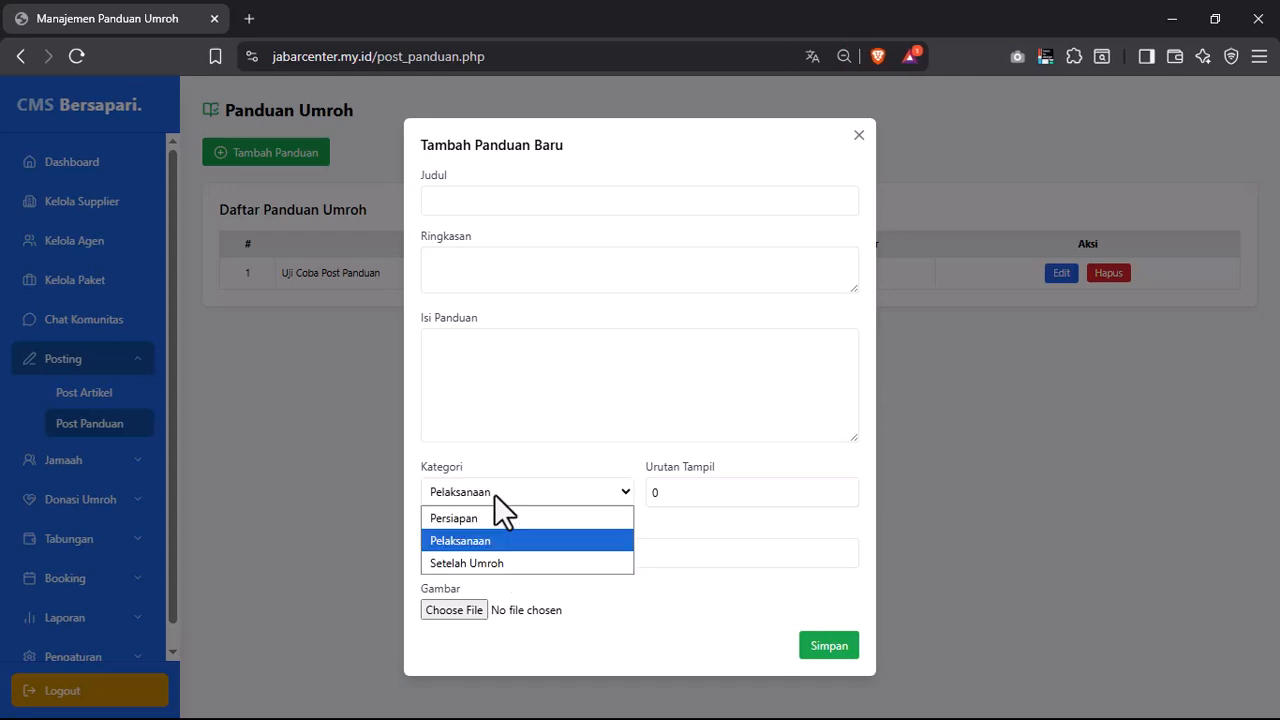
{"action": "left_click", "coordinate": [484, 564]}
{"action": "left_click", "coordinate": [700, 492]}
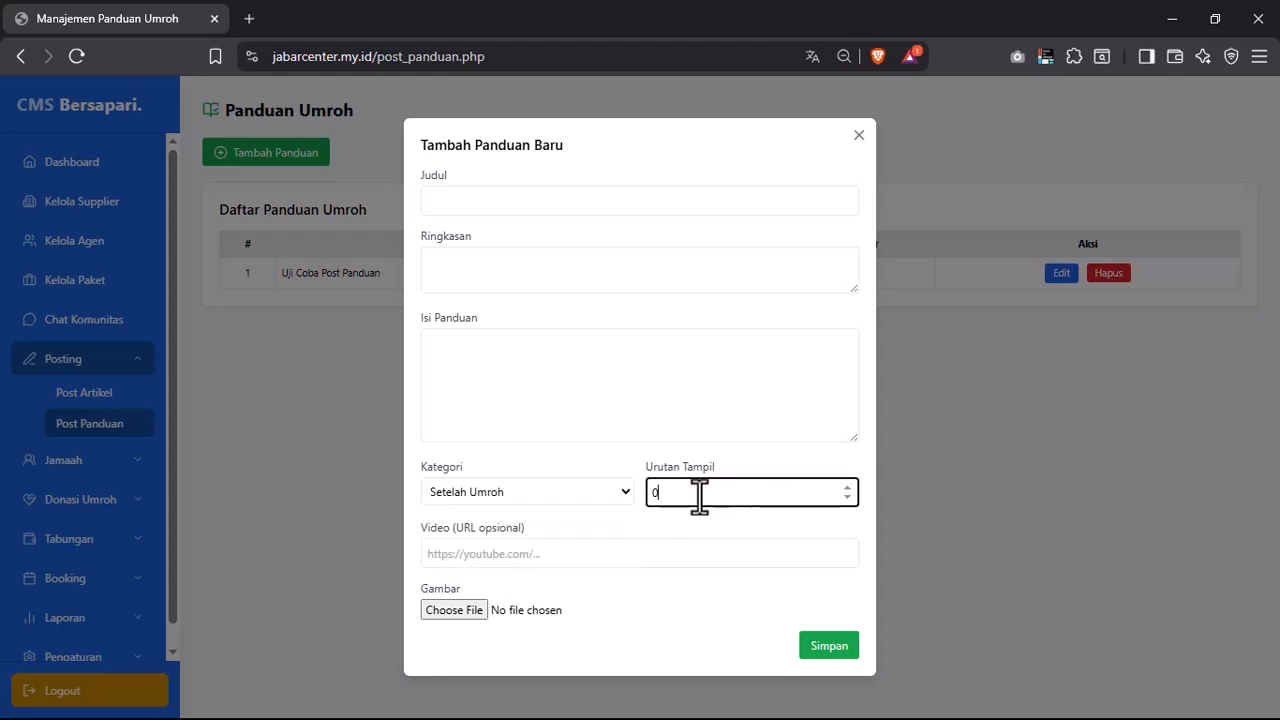
{"action": "left_click", "coordinate": [475, 563]}
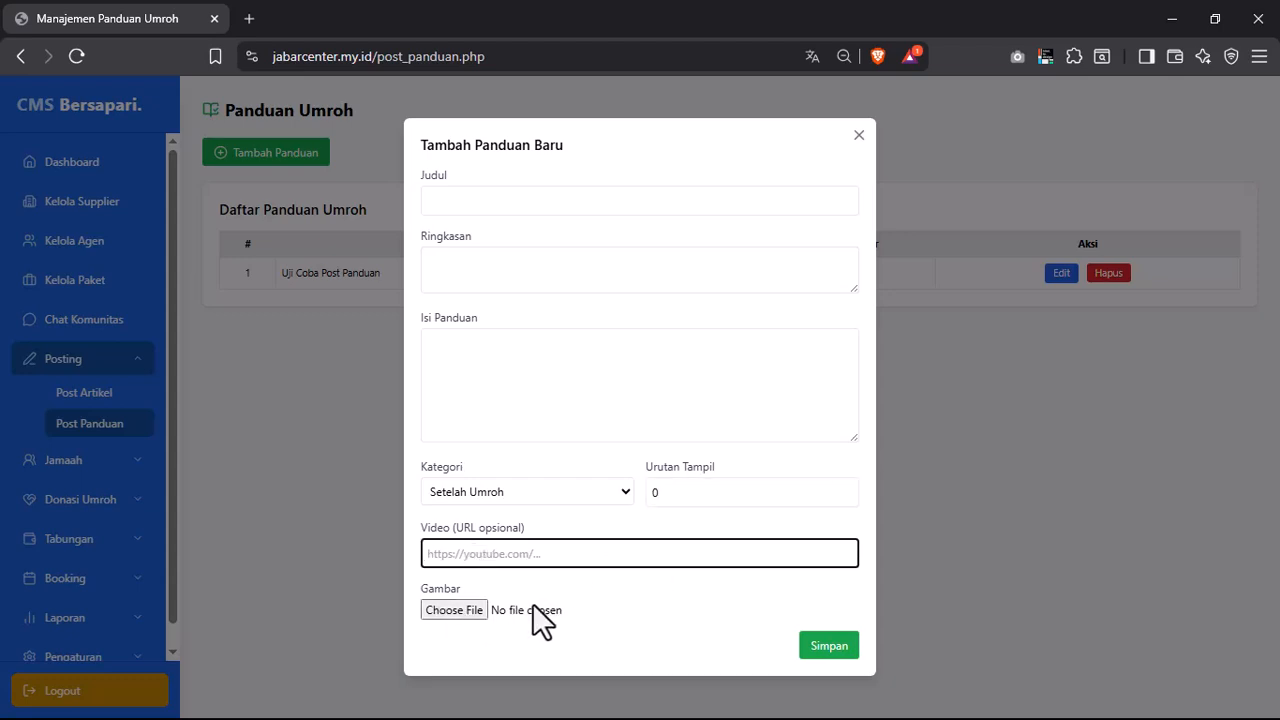
{"action": "left_click", "coordinate": [858, 137]}
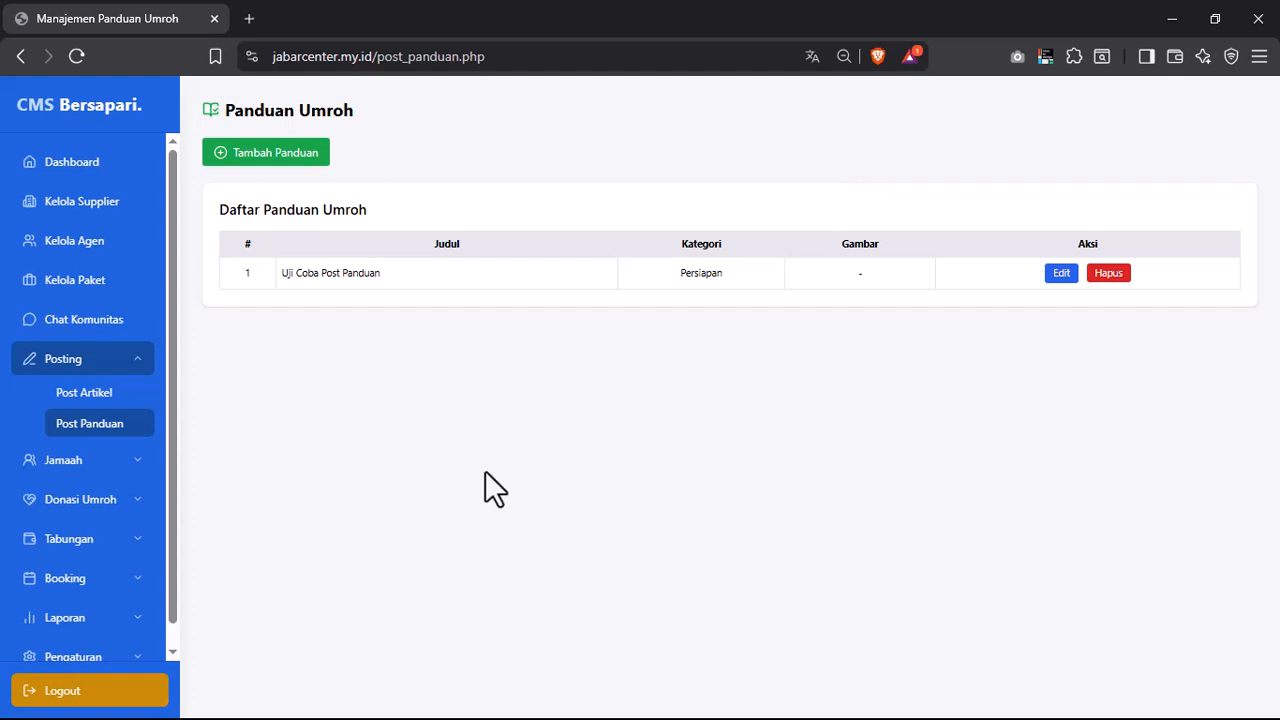
- Visit Data Jamaah and the booking list, then return to Data Jamaah
{"action": "left_click", "coordinate": [105, 468]}
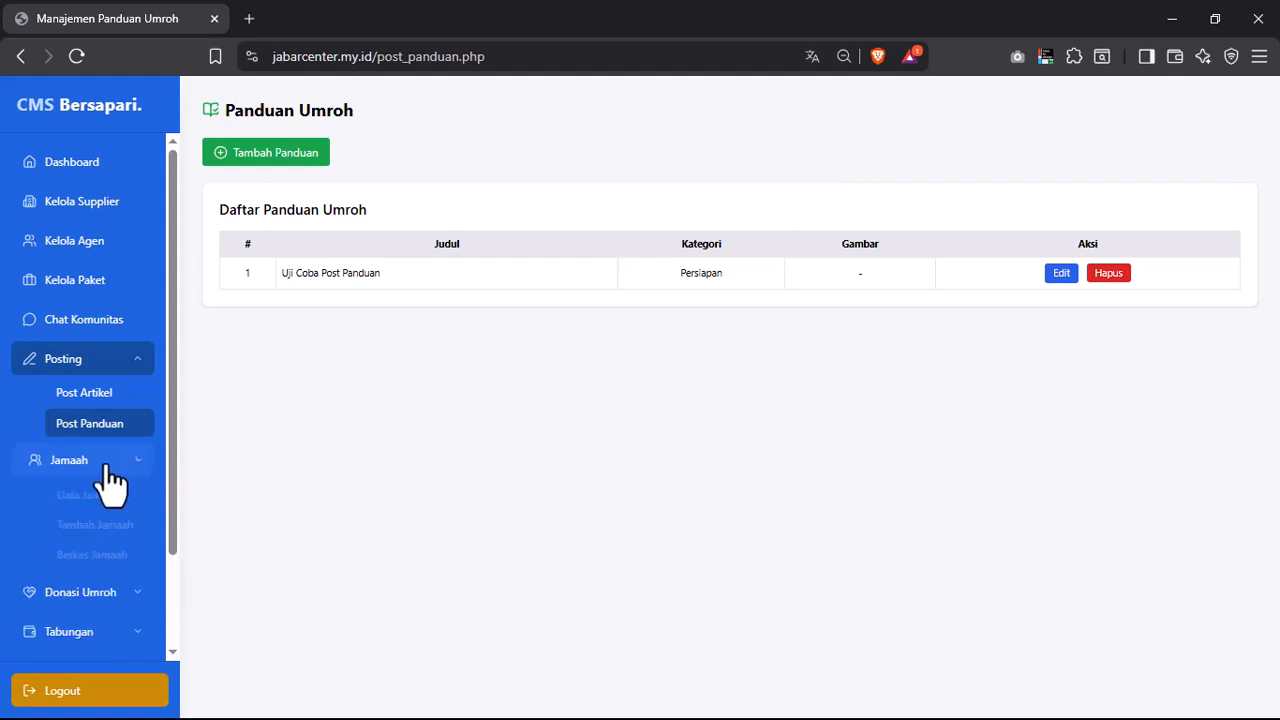
{"action": "left_click", "coordinate": [137, 362]}
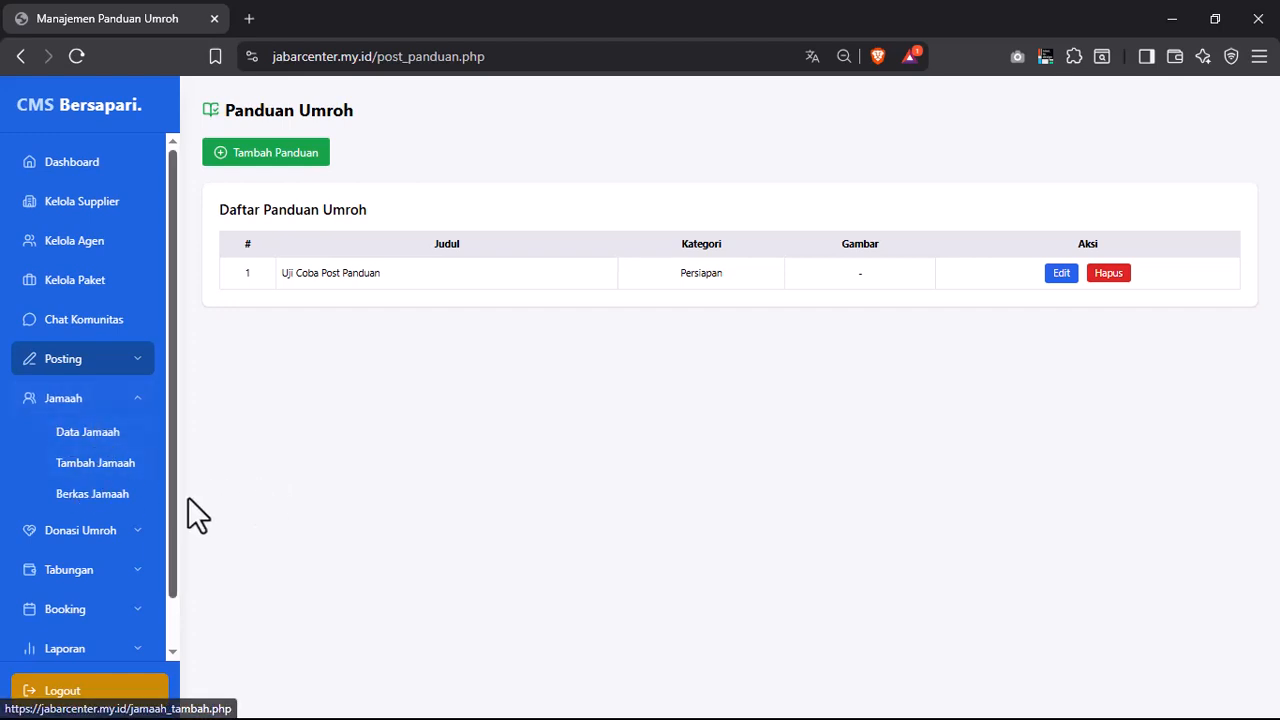
{"action": "left_click", "coordinate": [108, 442]}
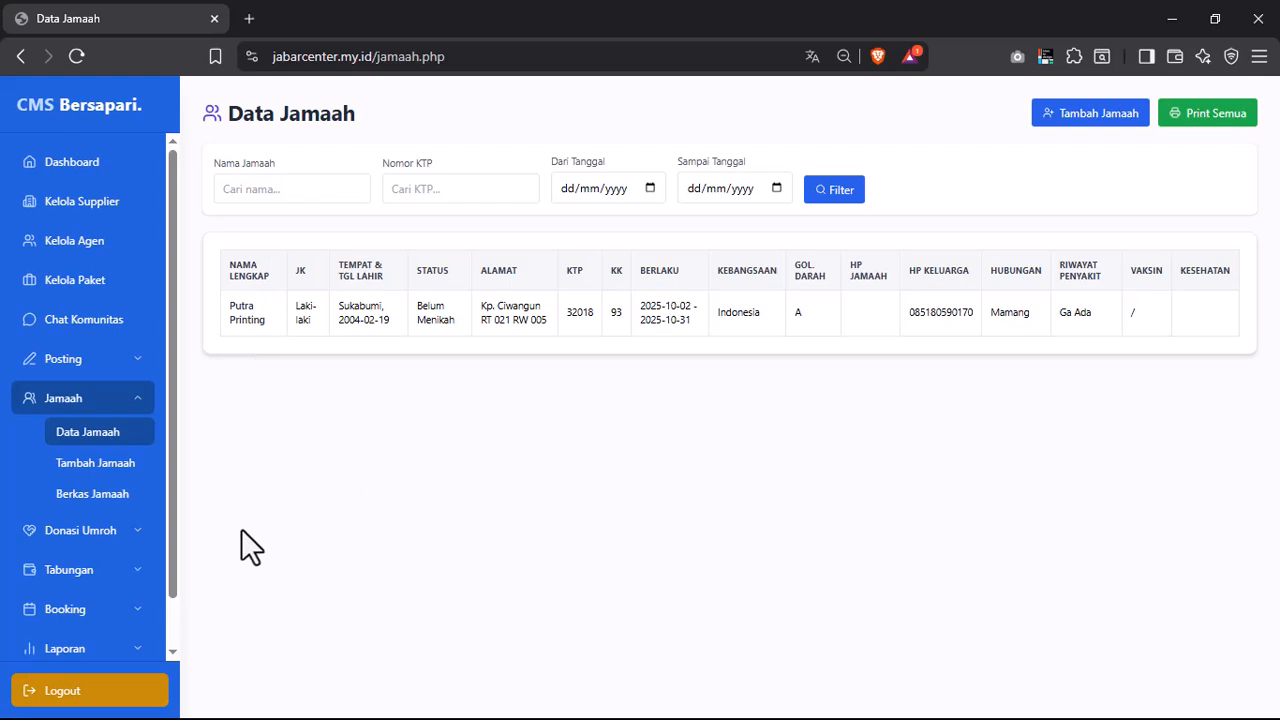
{"action": "left_click", "coordinate": [47, 401]}
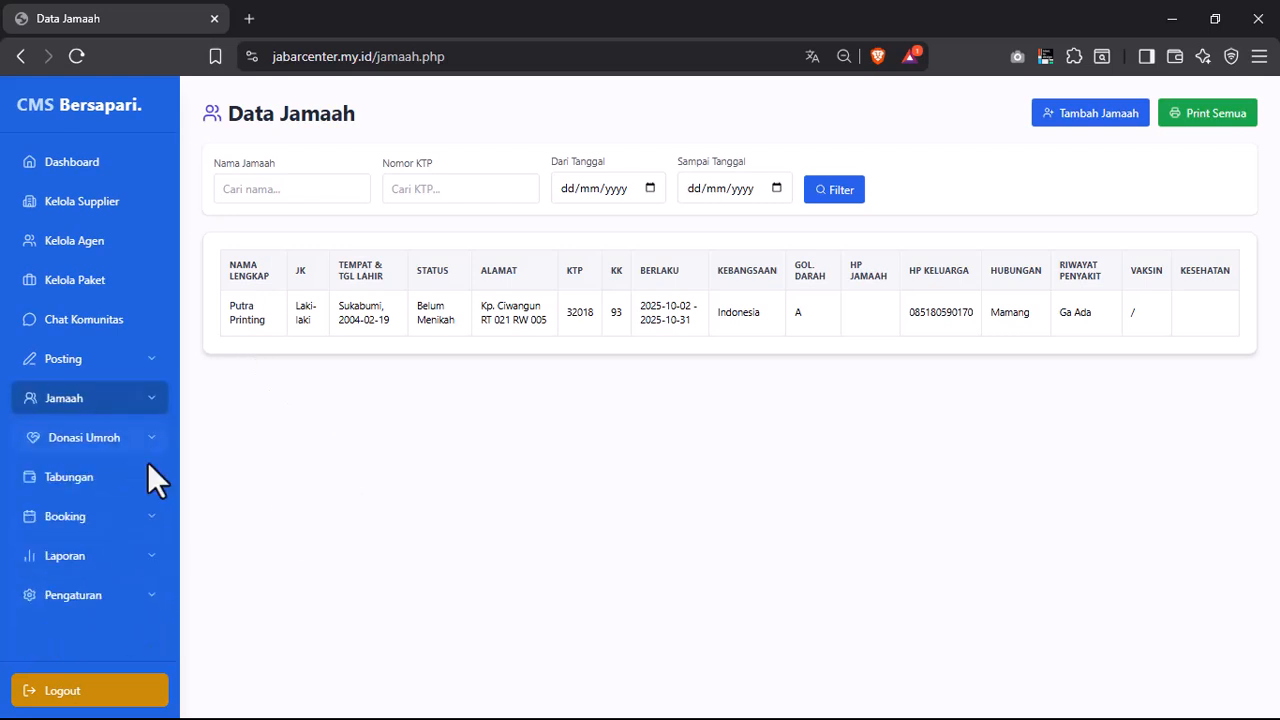
{"action": "left_click", "coordinate": [148, 512]}
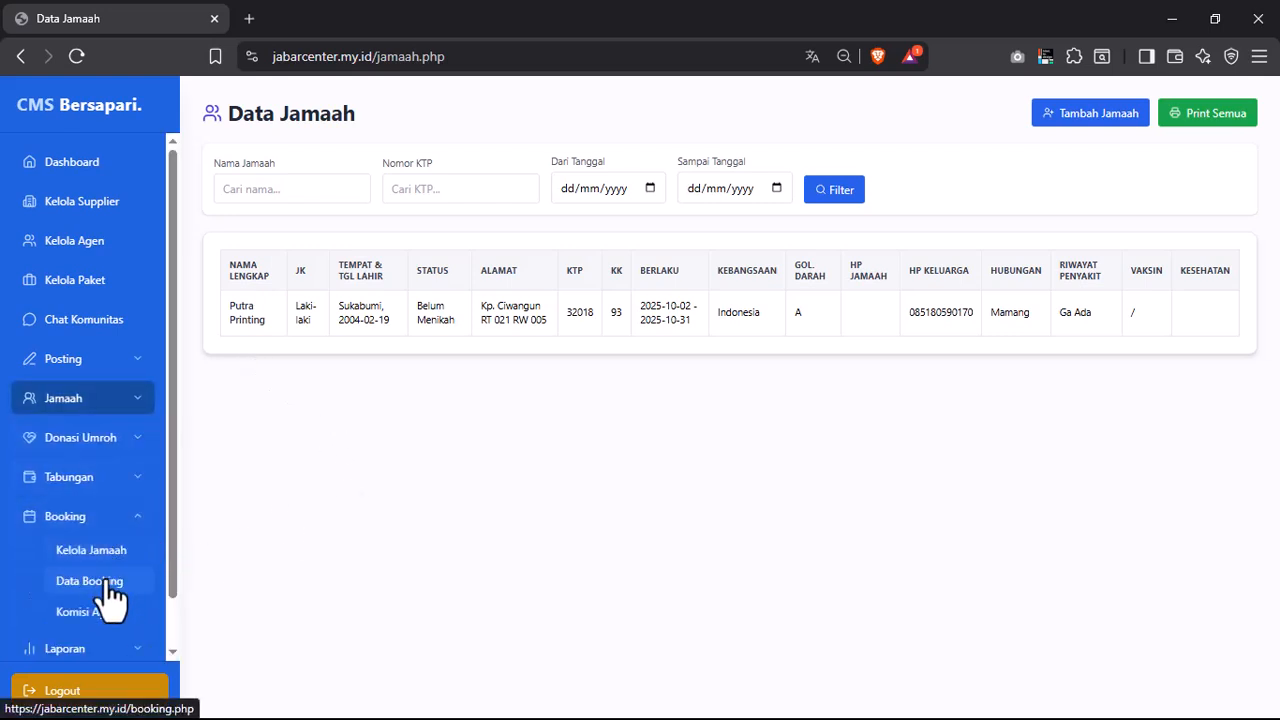
{"action": "left_click", "coordinate": [108, 584]}
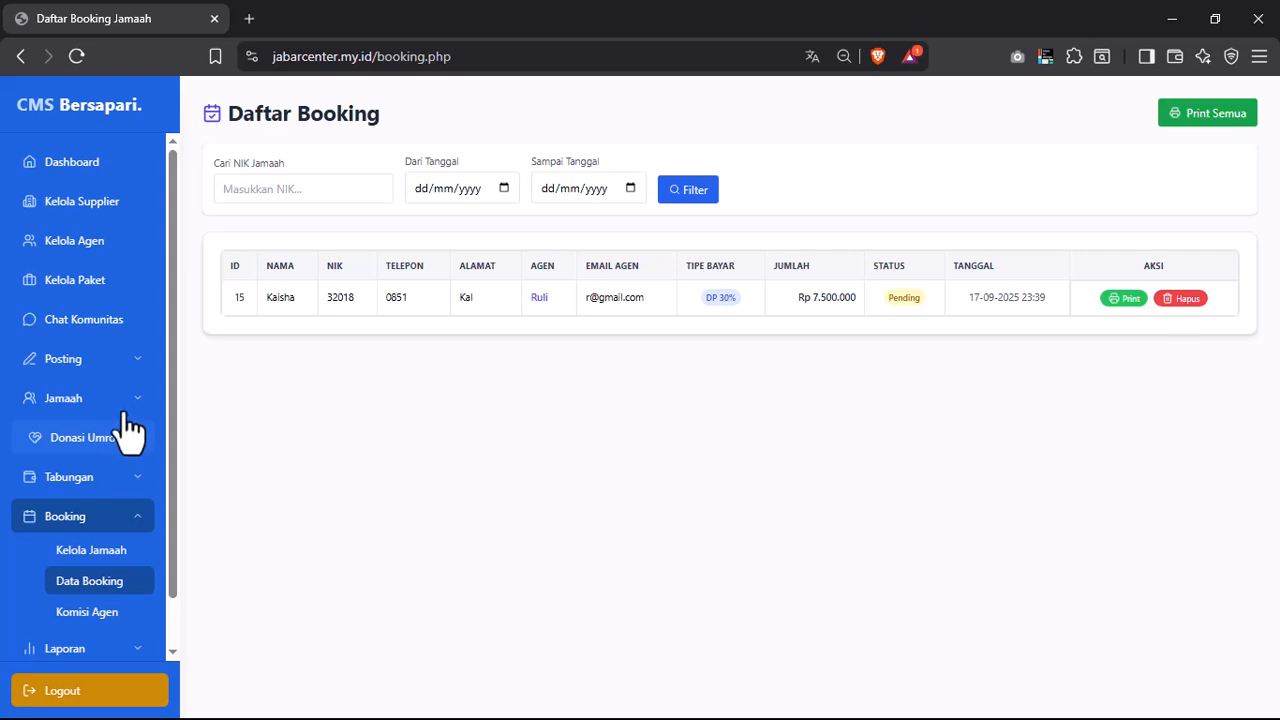
{"action": "left_click", "coordinate": [122, 402]}
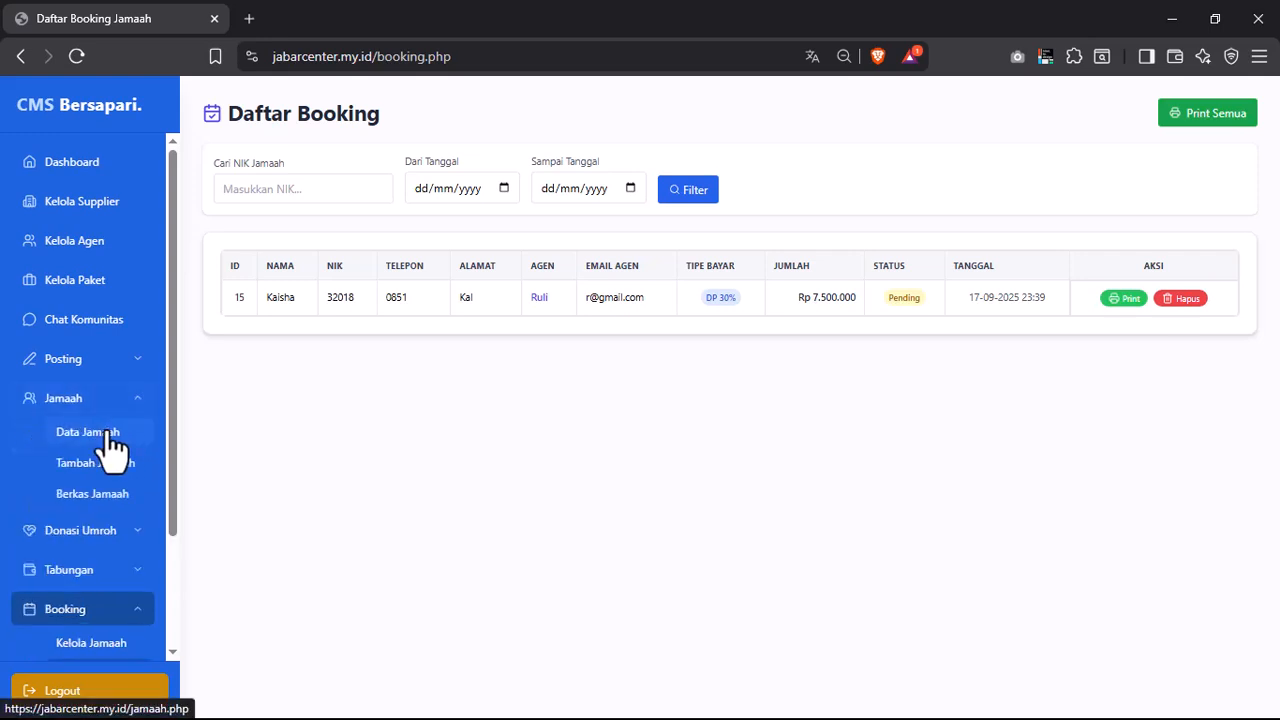
{"action": "left_click", "coordinate": [107, 434]}
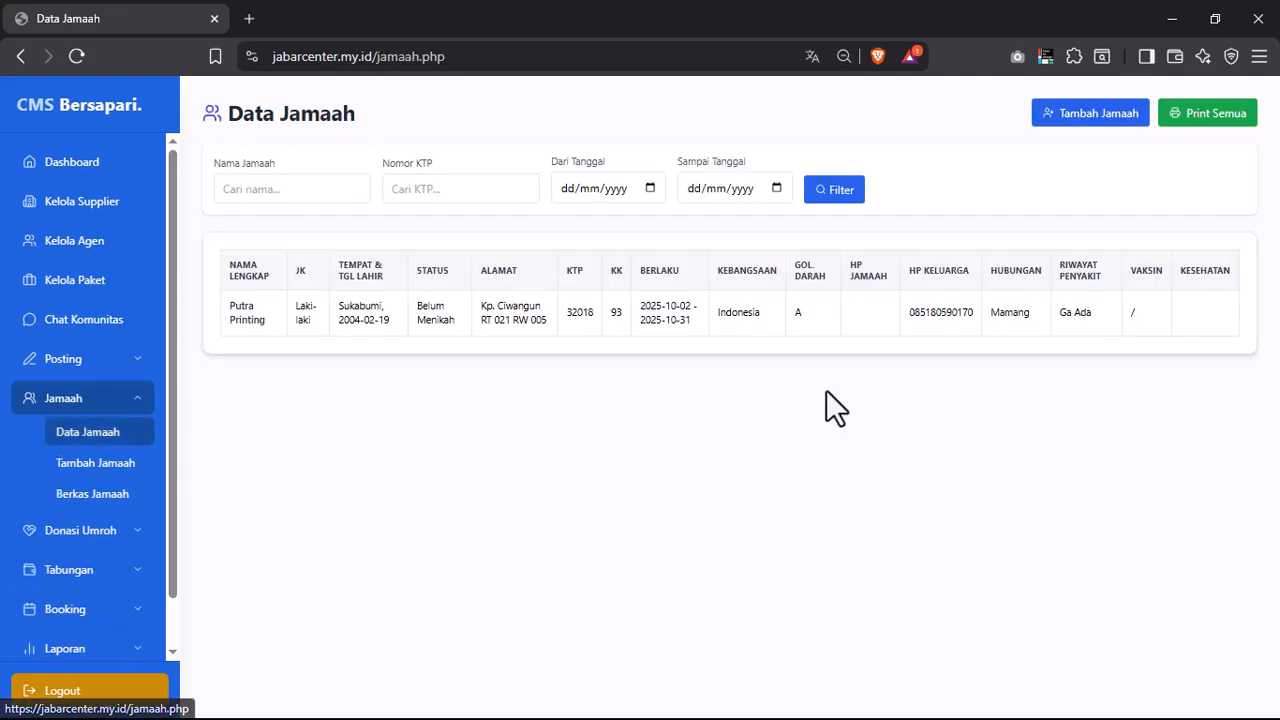
- Open a new pilgrim form prefilled from the existing booking and edit the pilgrim's full name
{"action": "left_click", "coordinate": [1107, 116]}
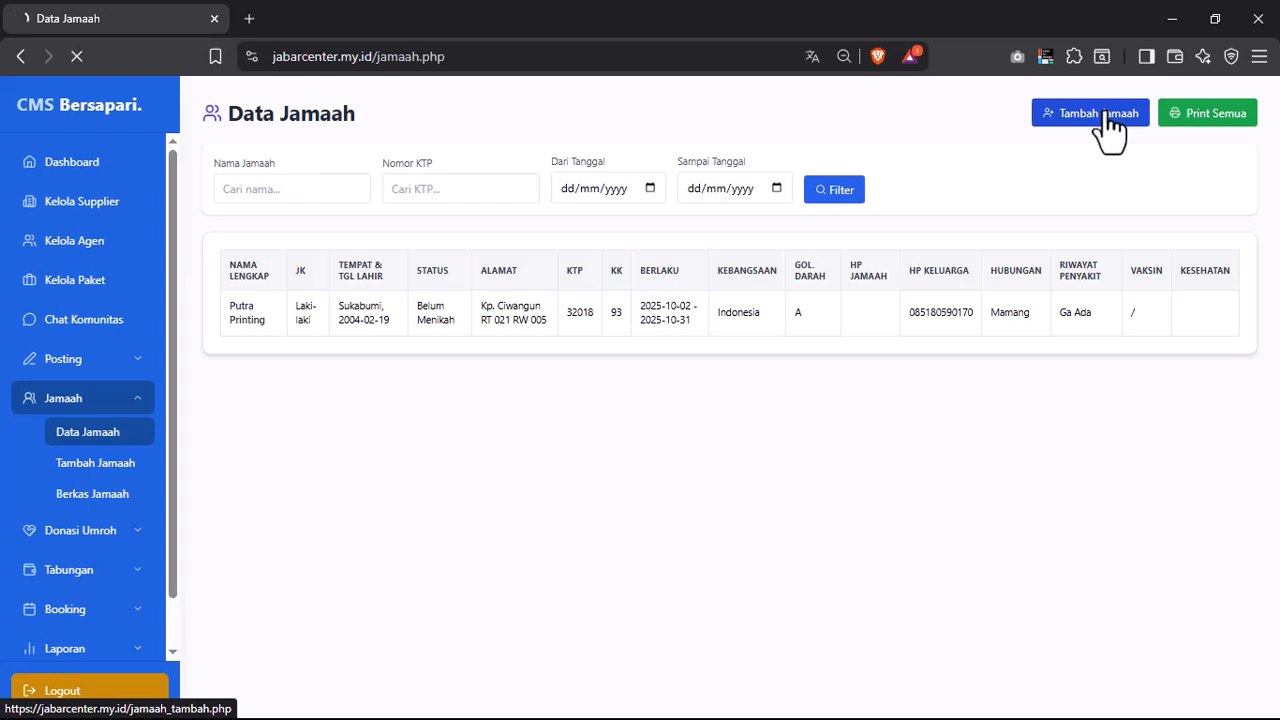
{"action": "left_click", "coordinate": [1207, 114]}
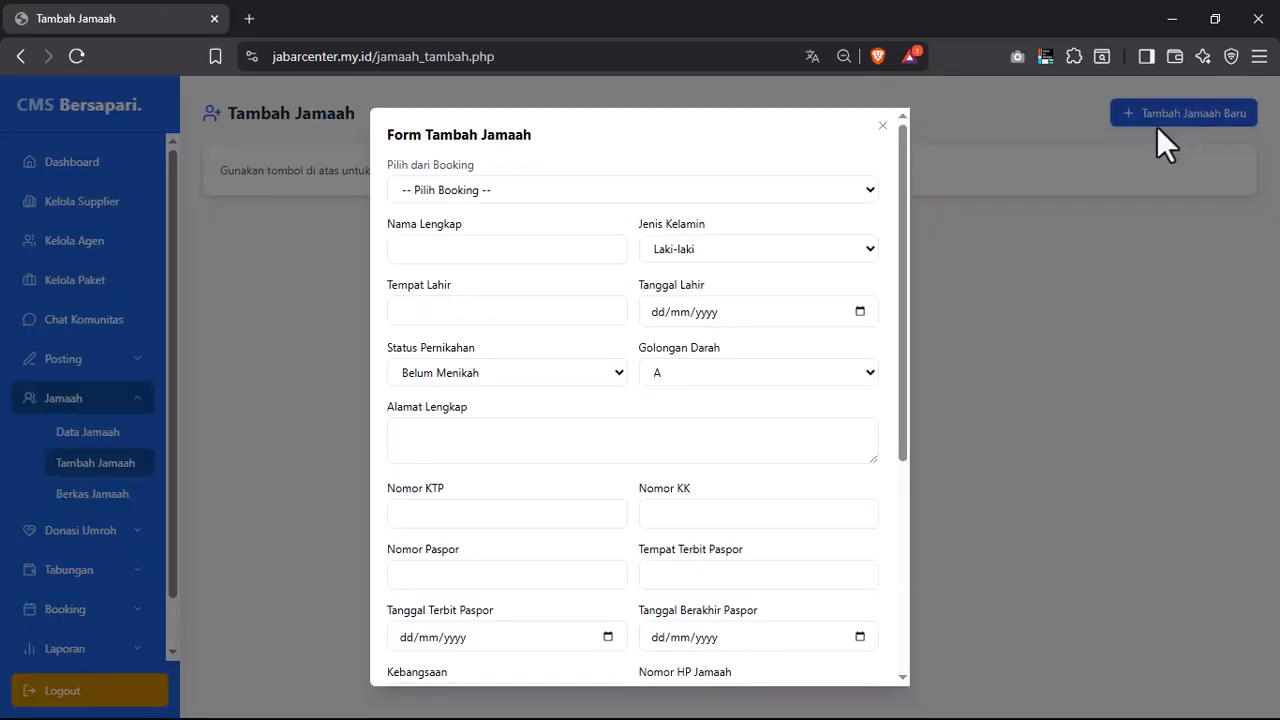
{"action": "left_click", "coordinate": [467, 189]}
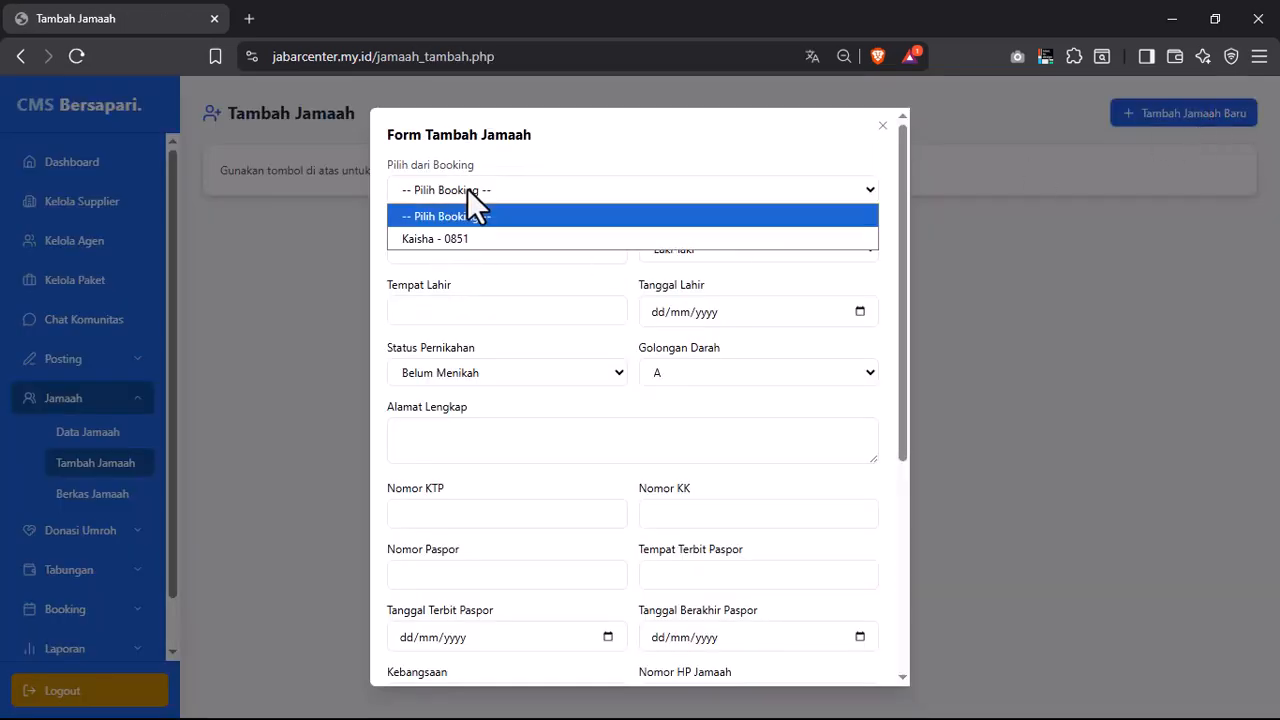
{"action": "left_click", "coordinate": [457, 239]}
{"action": "left_click", "coordinate": [466, 249]}
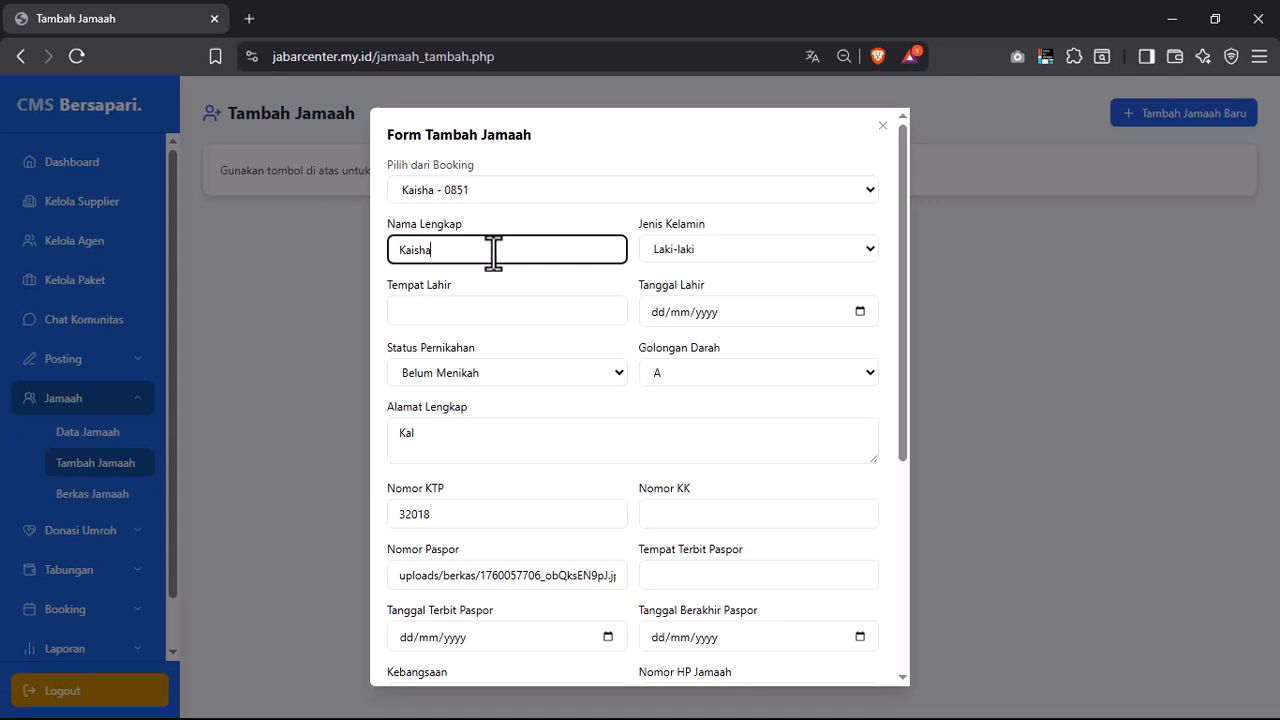
{"action": "type", "text": "Aja"}
- Set gender Perempuan, birth date 10/10/2025 and birthplace SUKABUMI
{"action": "left_click", "coordinate": [770, 250]}
{"action": "left_click", "coordinate": [711, 294]}
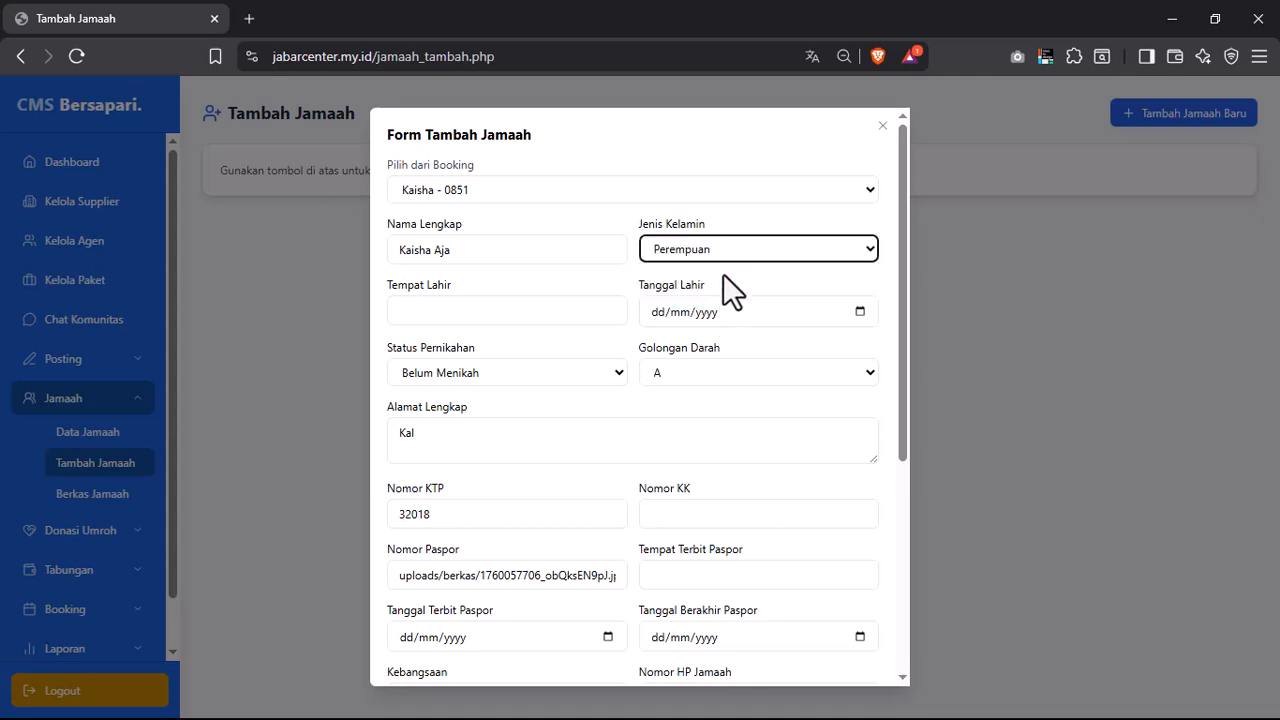
{"action": "left_click", "coordinate": [724, 248]}
{"action": "left_click", "coordinate": [724, 248]}
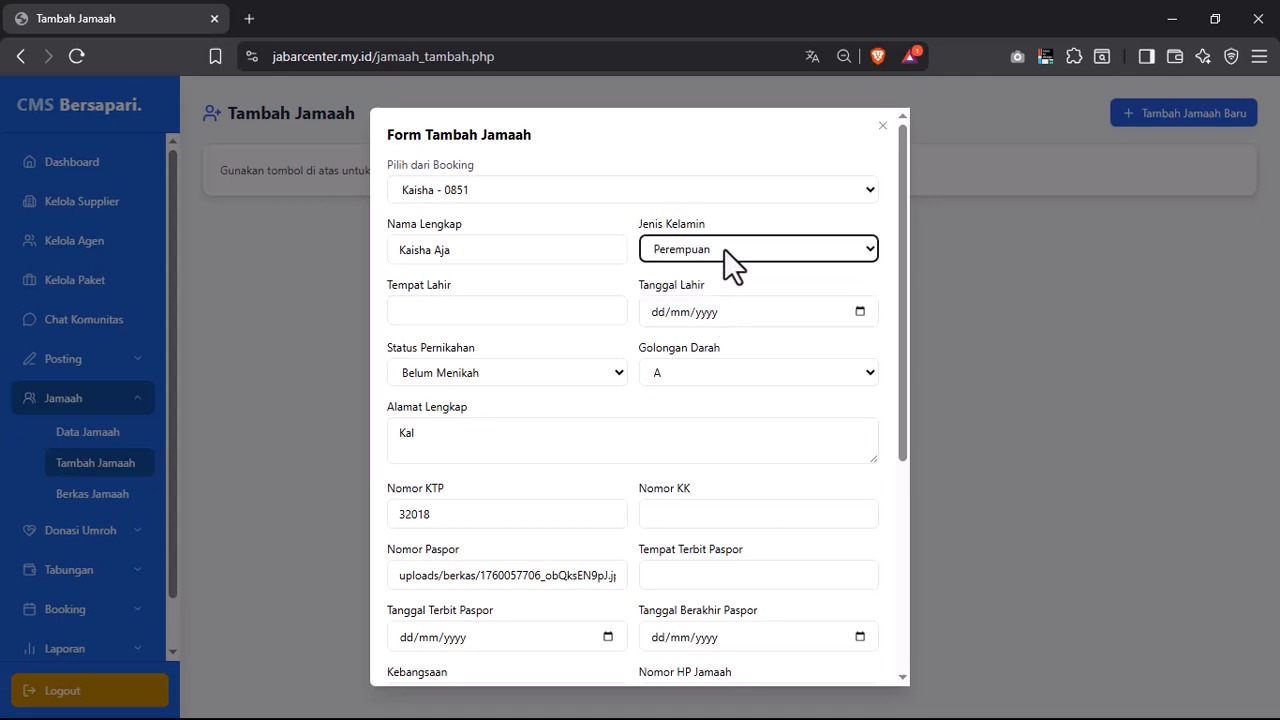
{"action": "left_click", "coordinate": [860, 312]}
{"action": "left_click", "coordinate": [756, 410]}
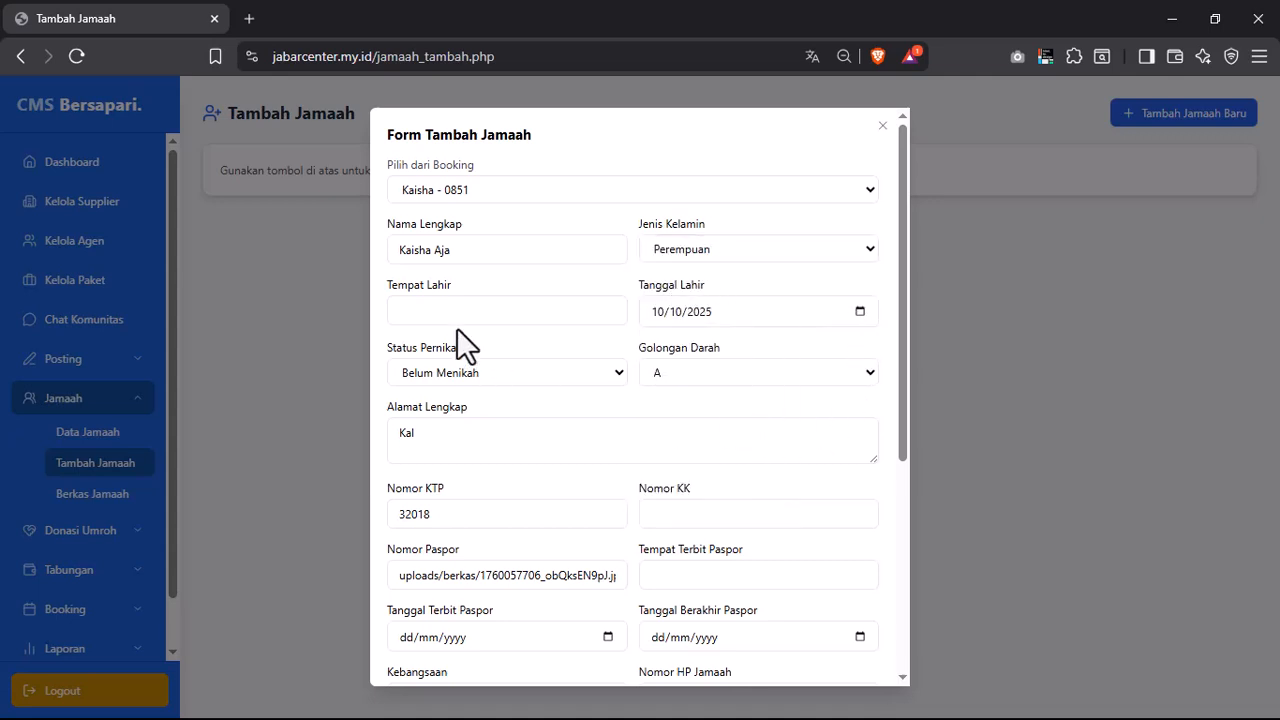
{"action": "left_click", "coordinate": [494, 316]}
{"action": "left_click", "coordinate": [528, 372]}
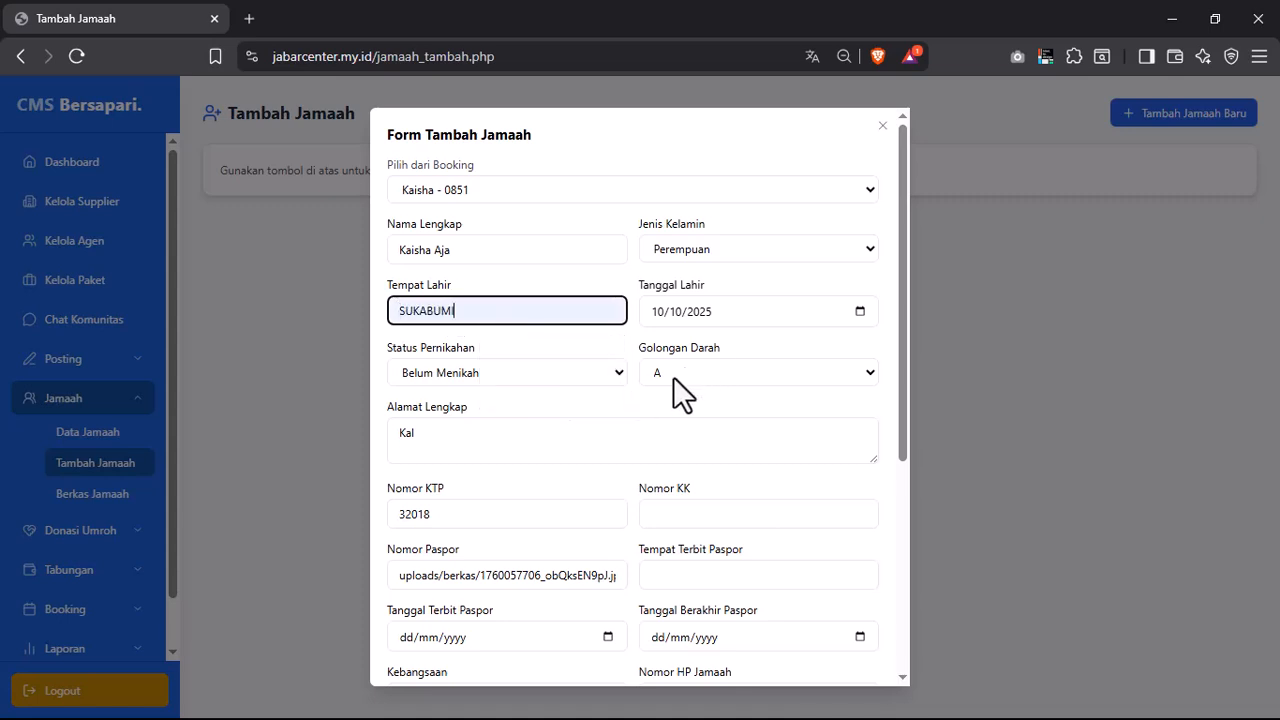
- Set blood type AB and marital status Janda
{"action": "left_click", "coordinate": [673, 376]}
{"action": "left_click", "coordinate": [666, 444]}
{"action": "left_click", "coordinate": [492, 377]}
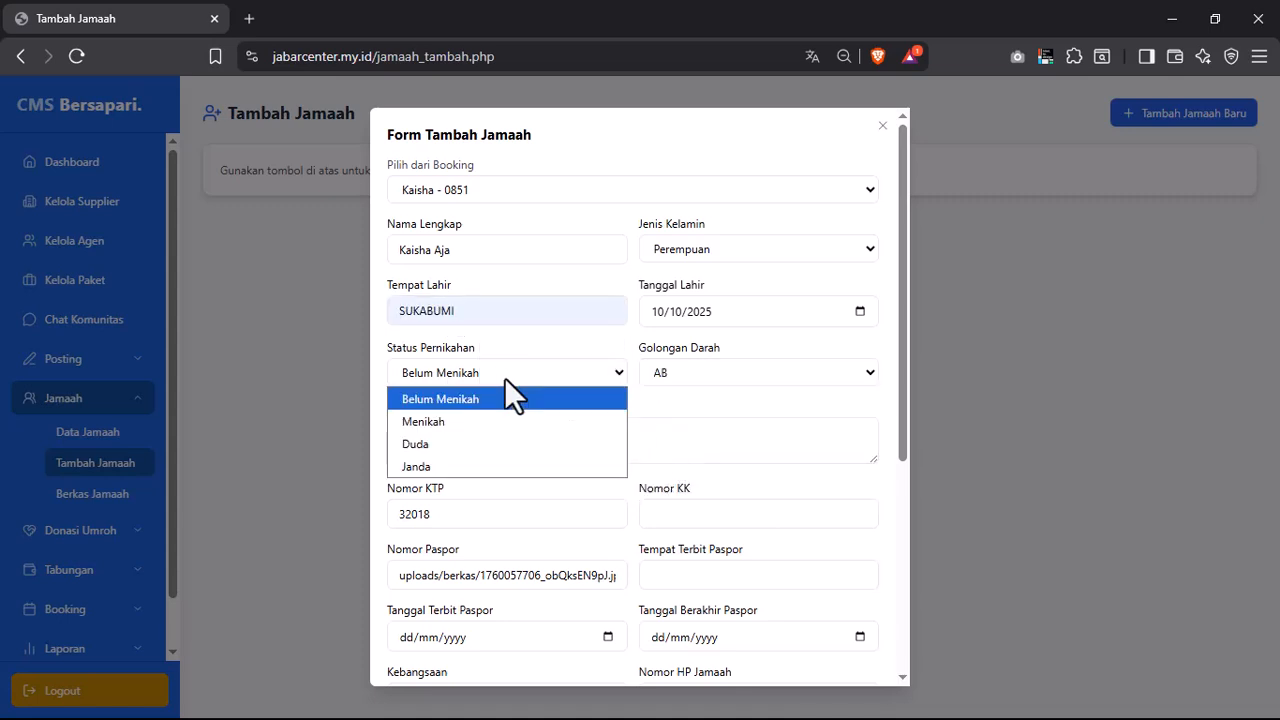
{"action": "left_click", "coordinate": [442, 448]}
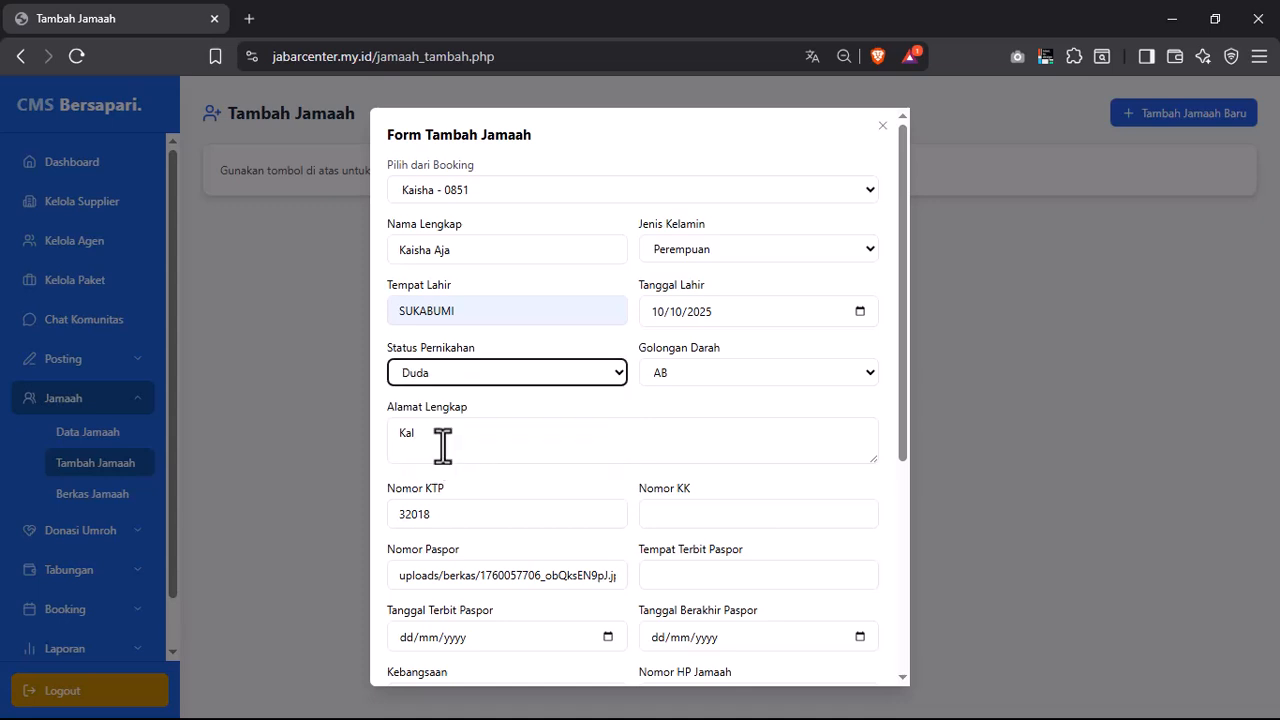
{"action": "left_click", "coordinate": [485, 370]}
{"action": "left_click", "coordinate": [440, 465]}
- Complete the pilgrim's address and enter the KTP number
{"action": "left_click", "coordinate": [443, 434]}
{"action": "type", "text": "apa"}
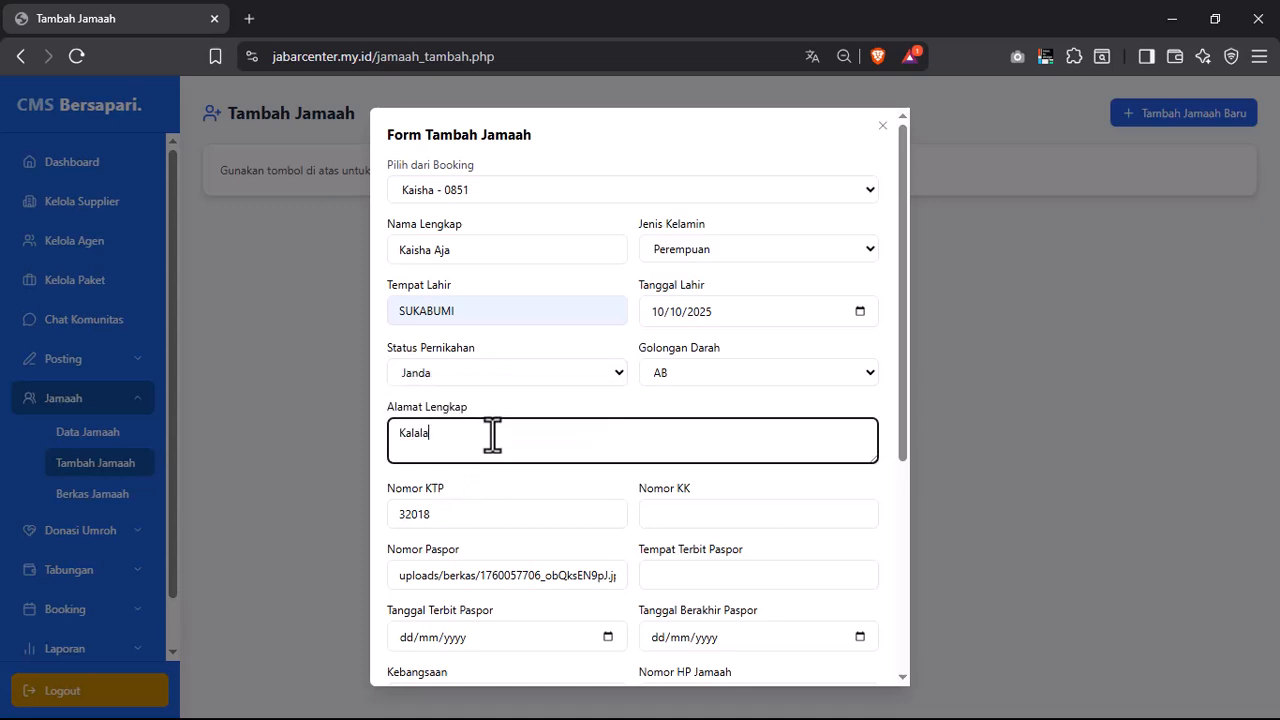
{"action": "key", "text": "BackSpace"}
{"action": "key", "text": "BackSpace"}
{"action": "type", "text": "panunggal"}
{"action": "left_click", "coordinate": [463, 514]}
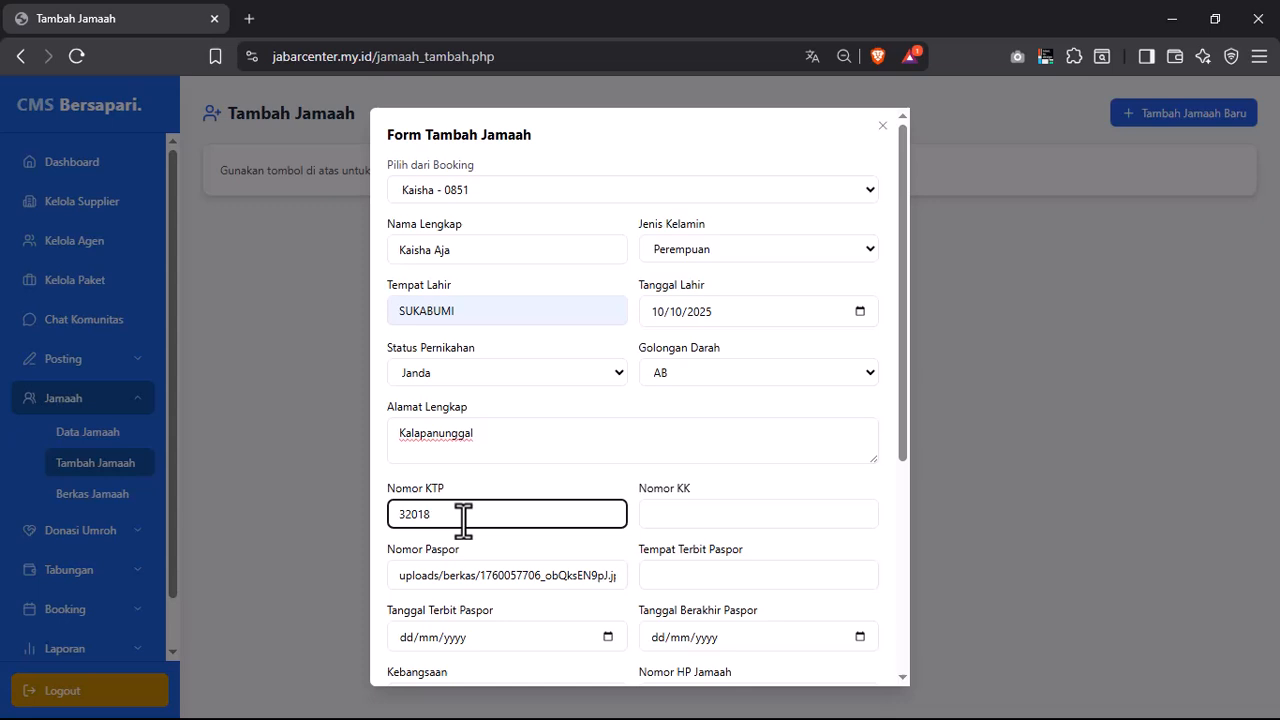
{"action": "type", "text": "320183"}
{"action": "left_click", "coordinate": [699, 512]}
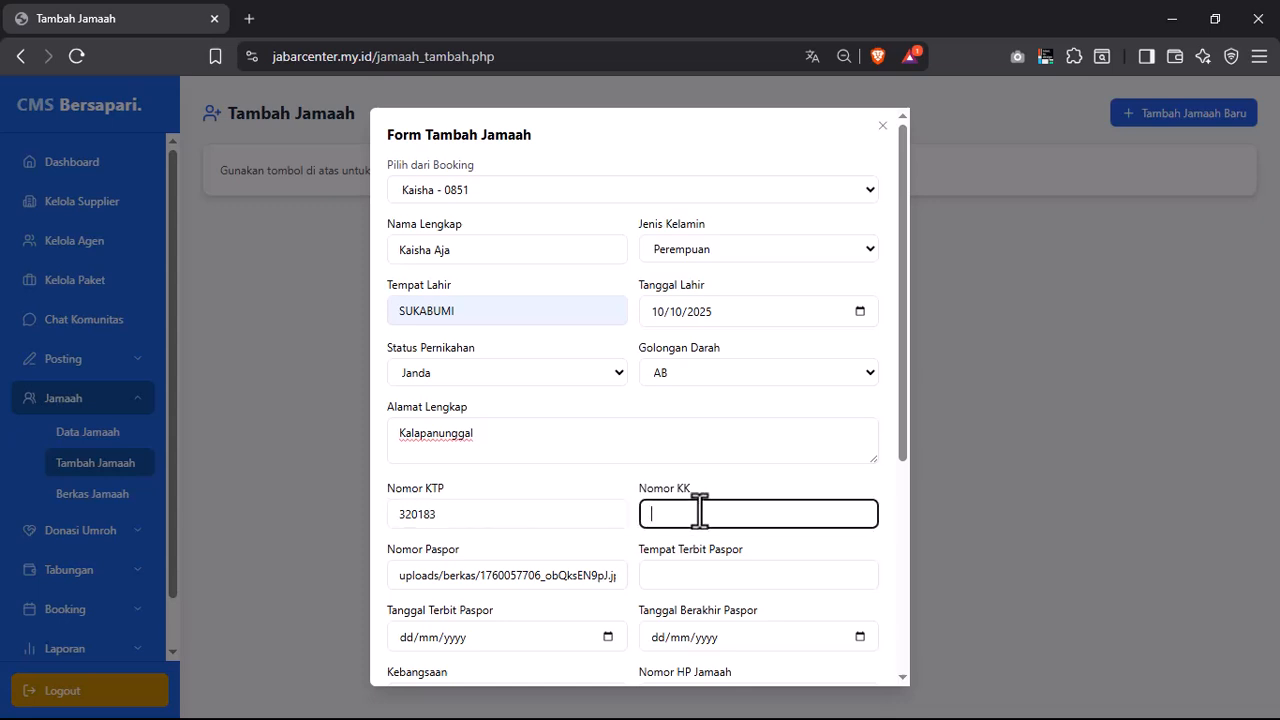
- Finish the KK number and set the passport issuing place to Sukabumi
{"action": "type", "text": "6688"}
{"action": "scroll", "coordinate": [719, 515], "scroll_direction": "down", "scroll_amount": 4}
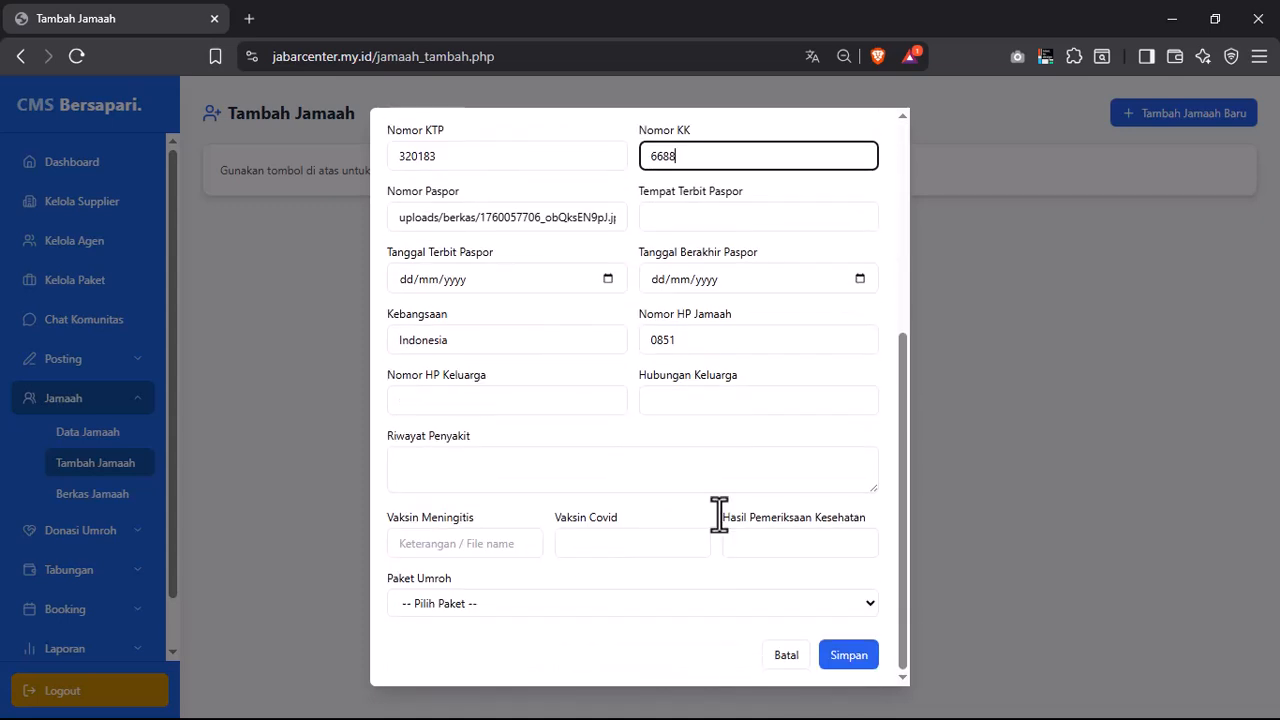
{"action": "left_click", "coordinate": [663, 214]}
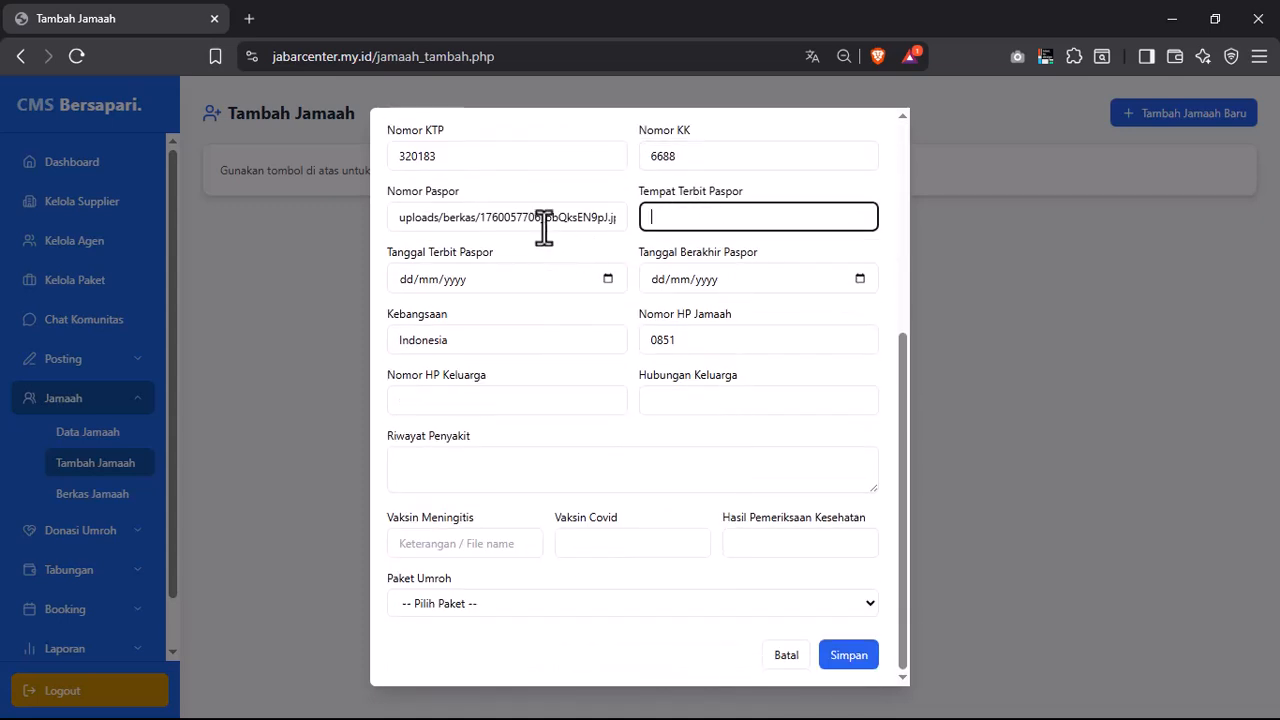
{"action": "left_click", "coordinate": [543, 220]}
{"action": "left_click", "coordinate": [684, 222]}
{"action": "type", "text": "27/09/20"}
{"action": "key", "text": "ctrl+a"}
{"action": "type", "text": "Sukabumi"}
- Set passport issue date 07/10/2025 and expiry date 31/10/2025
{"action": "left_click", "coordinate": [608, 278]}
{"action": "left_click", "coordinate": [450, 377]}
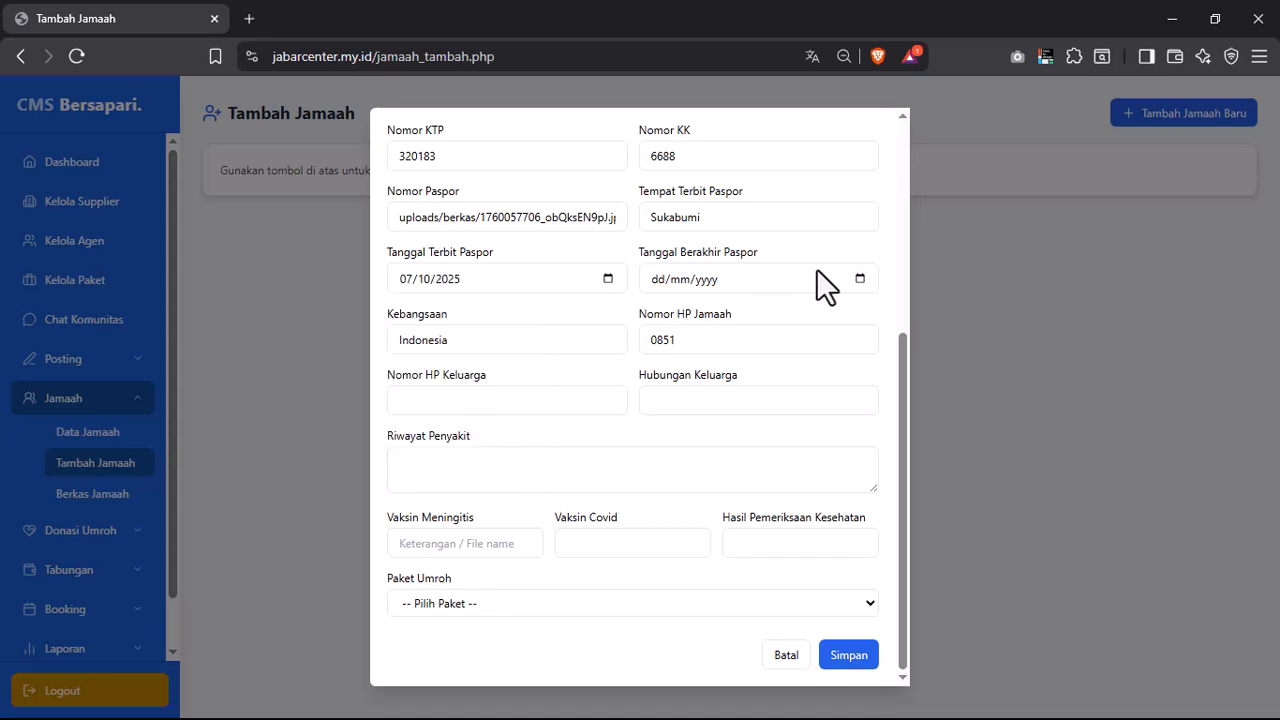
{"action": "left_click", "coordinate": [860, 279]}
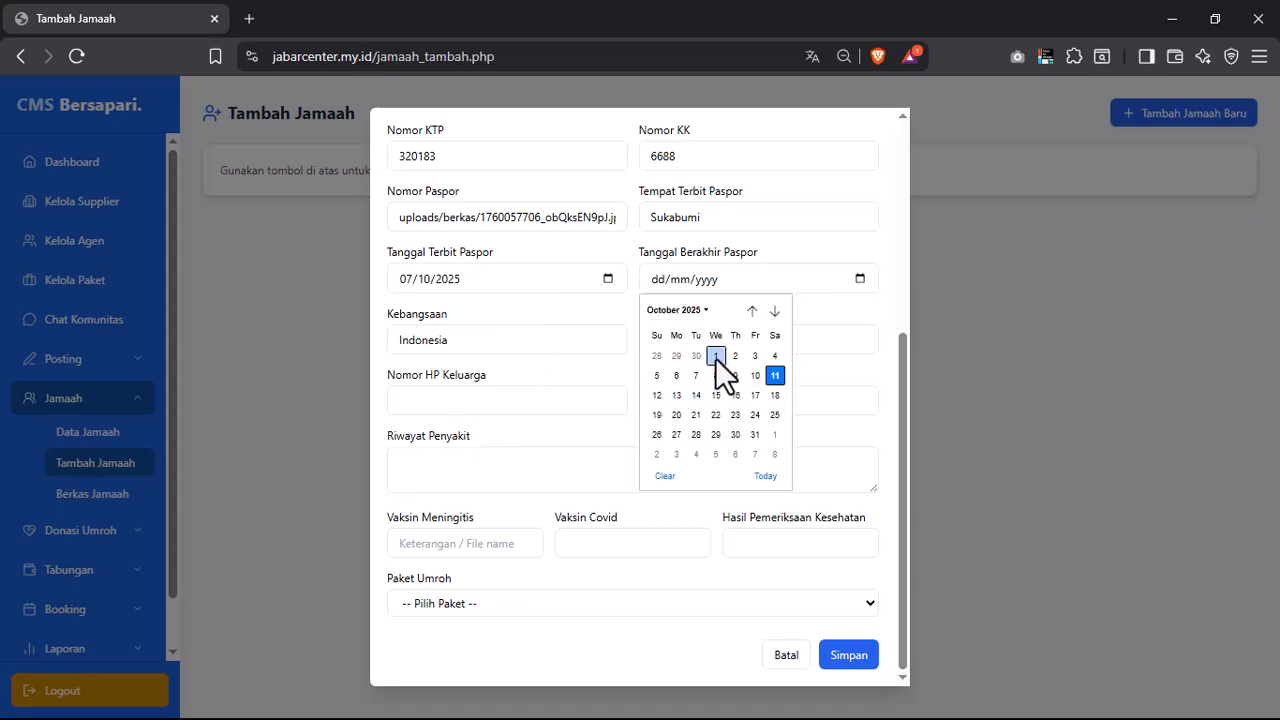
{"action": "left_click", "coordinate": [755, 434]}
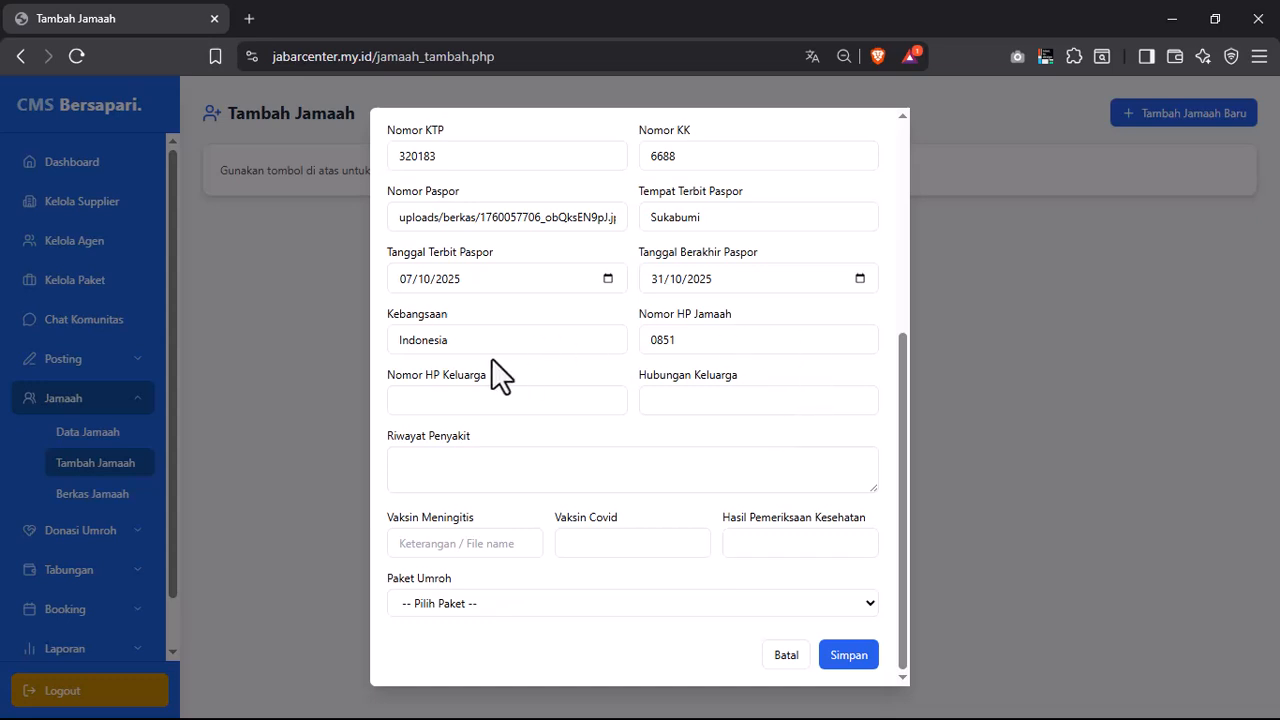
- Fill both phone numbers from a saved suggestion and set family relationship to Saudara
{"action": "left_click", "coordinate": [455, 402]}
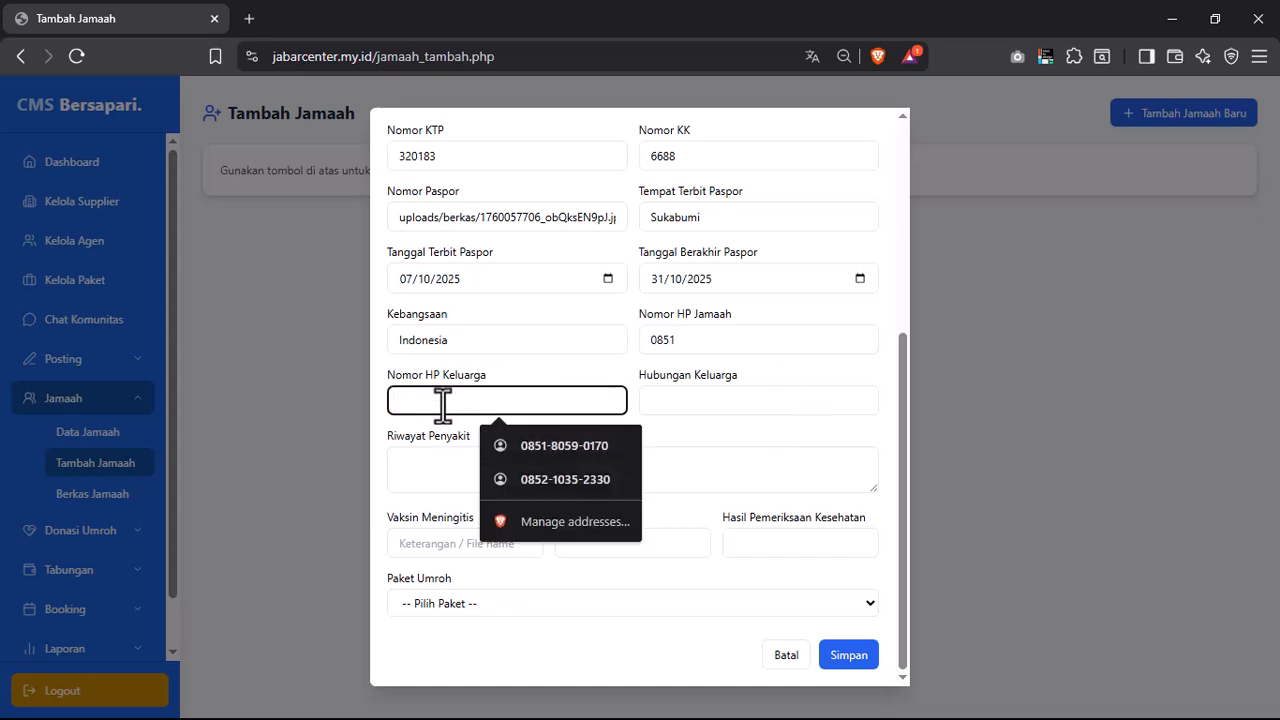
{"action": "left_click", "coordinate": [554, 434]}
{"action": "left_click", "coordinate": [688, 402]}
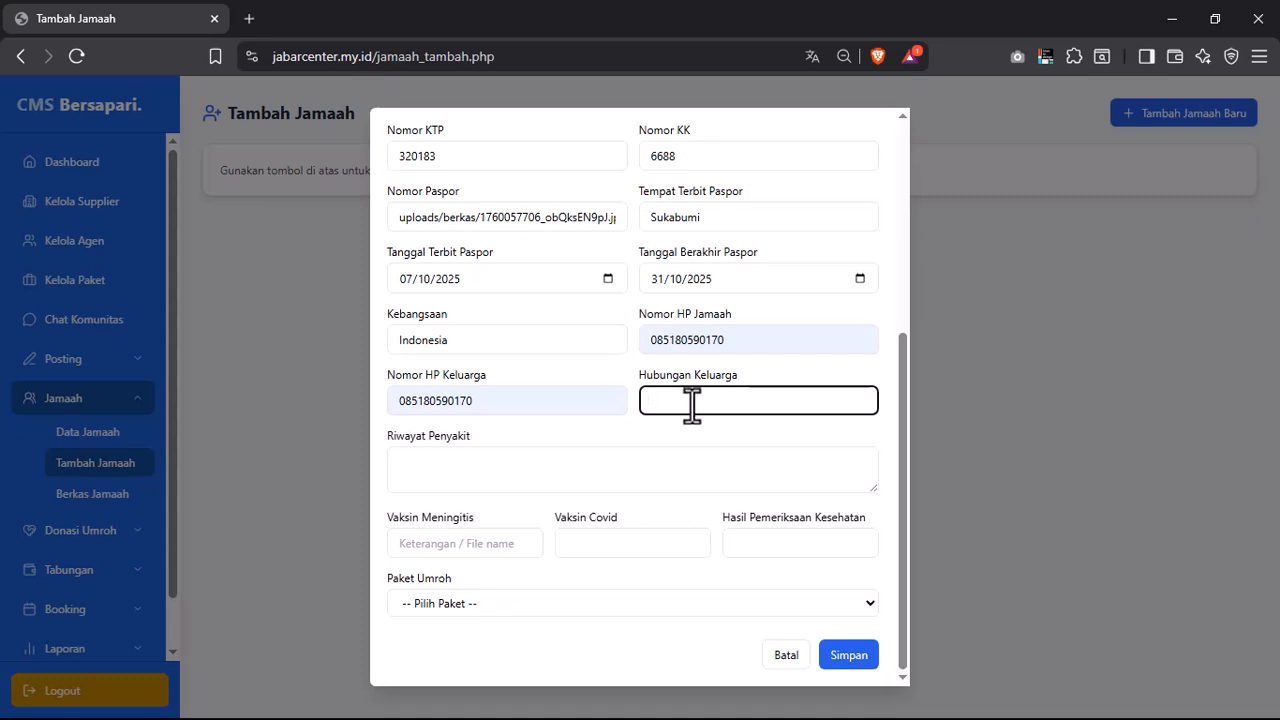
{"action": "type", "text": "Saudara"}
- Enter '-' for meningitis vaccine, Covid vaccine and health check result
{"action": "left_click", "coordinate": [513, 470]}
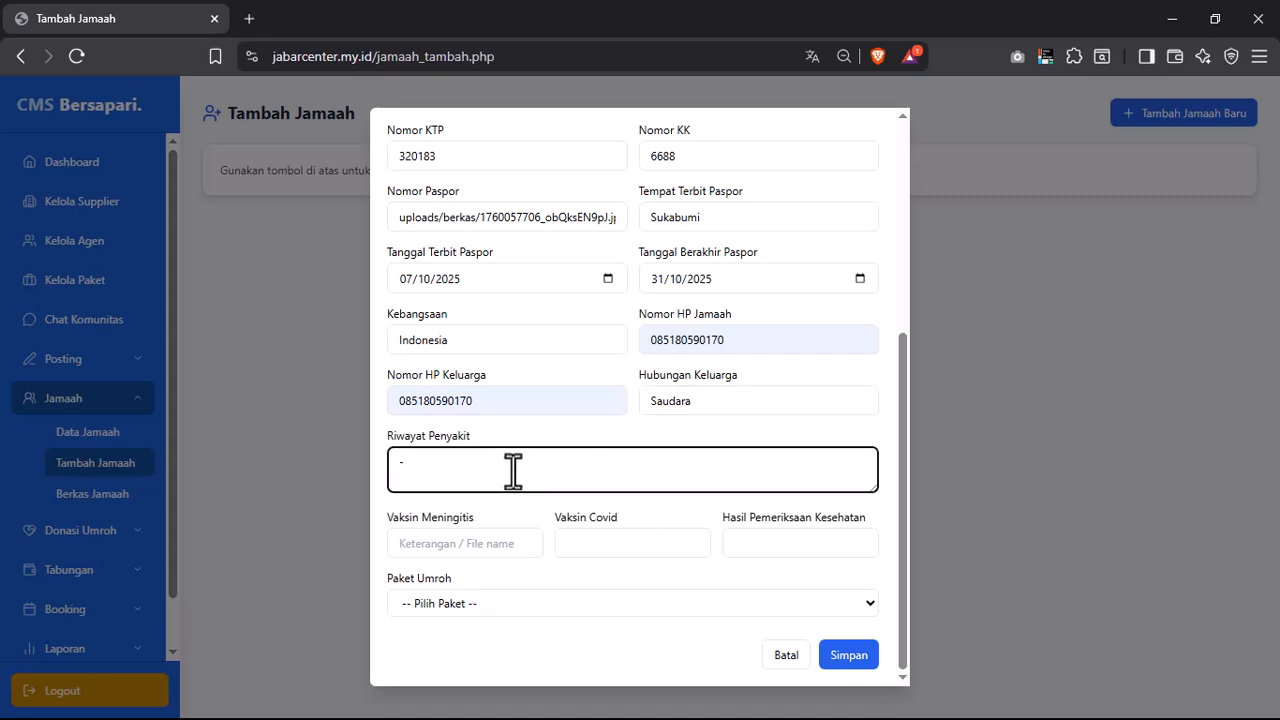
{"action": "left_click", "coordinate": [477, 544]}
{"action": "type", "text": "-"}
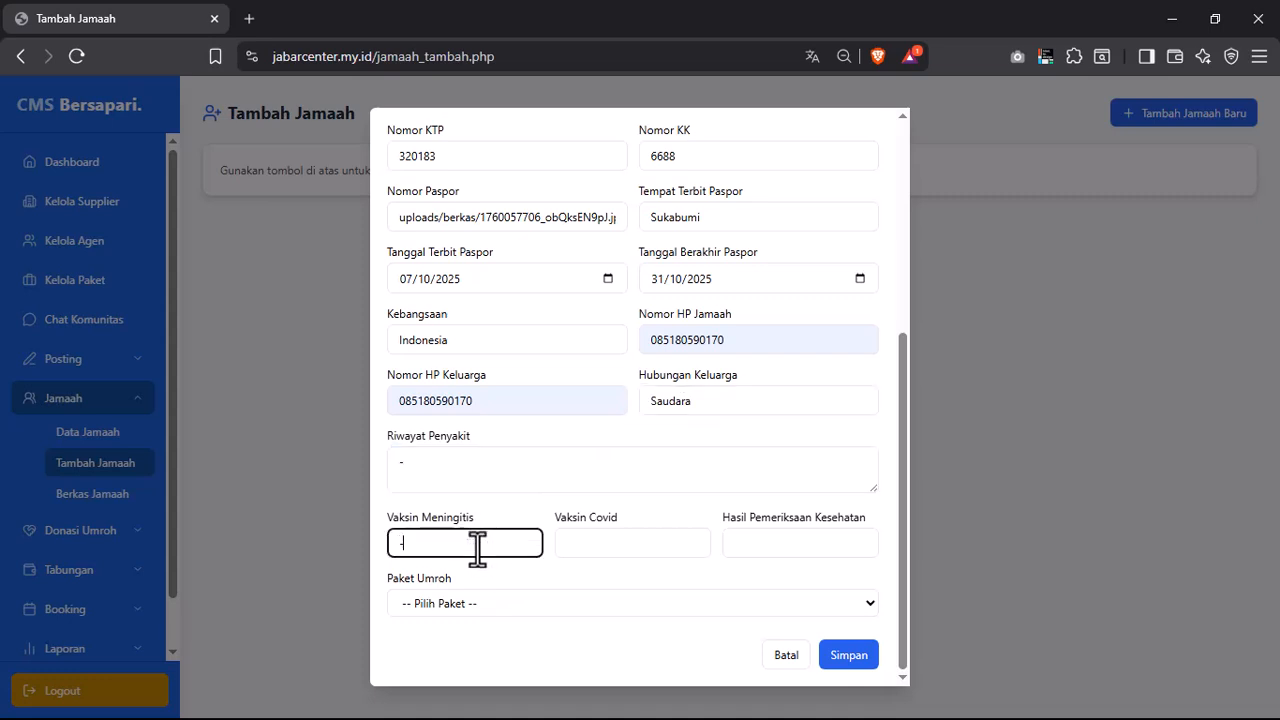
{"action": "left_click", "coordinate": [600, 543]}
{"action": "type", "text": "-"}
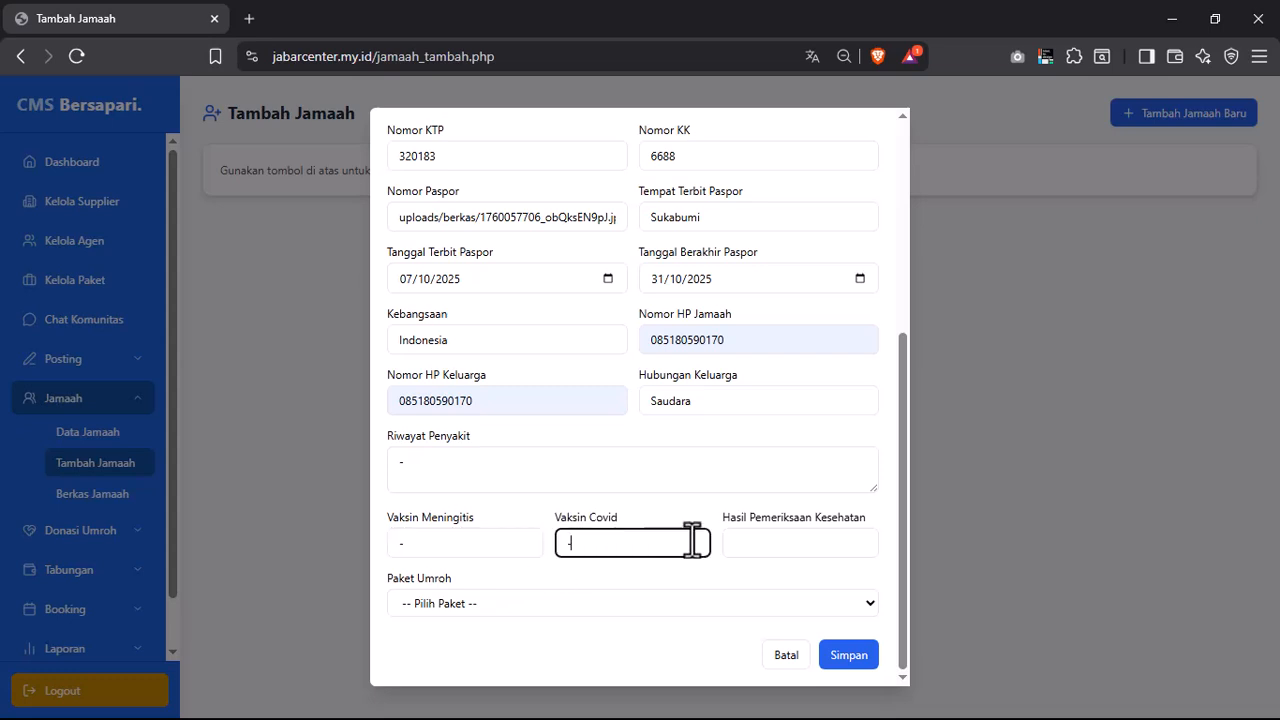
{"action": "left_click", "coordinate": [799, 546]}
{"action": "type", "text": "-"}
- Assign the pilgrim to Paket Syawal and save the record
{"action": "left_click", "coordinate": [739, 603]}
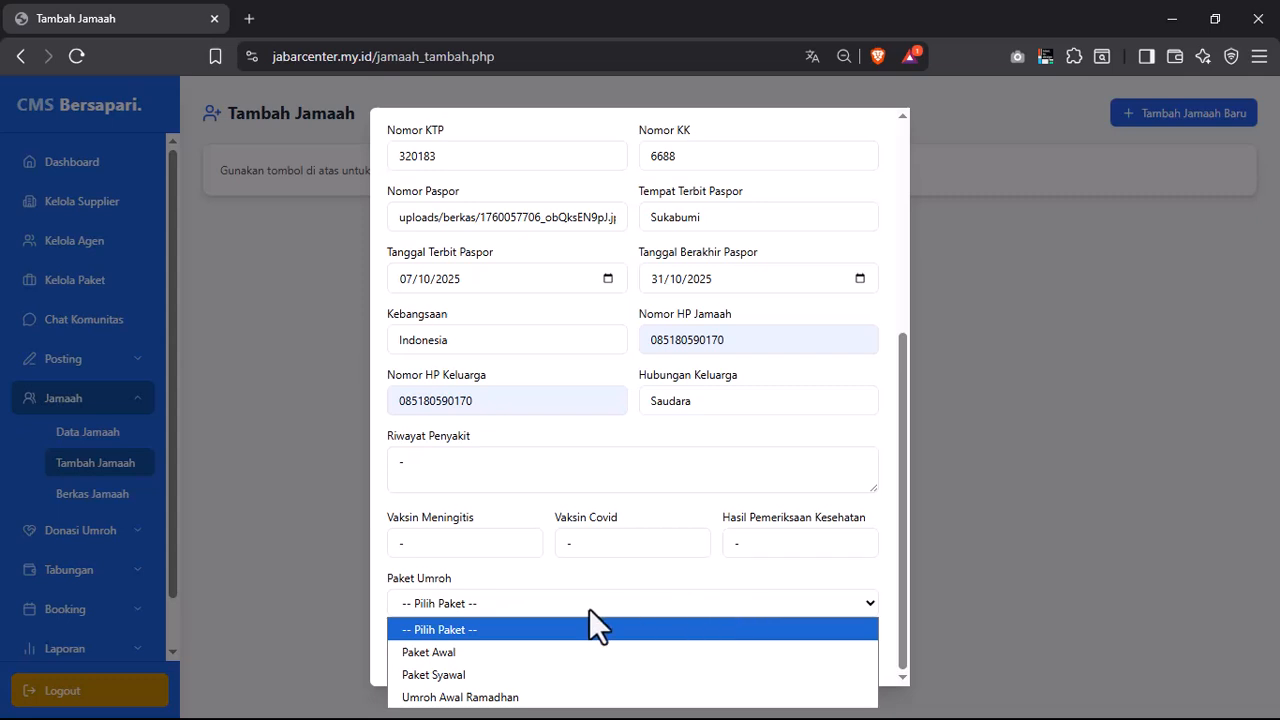
{"action": "key", "text": "Escape"}
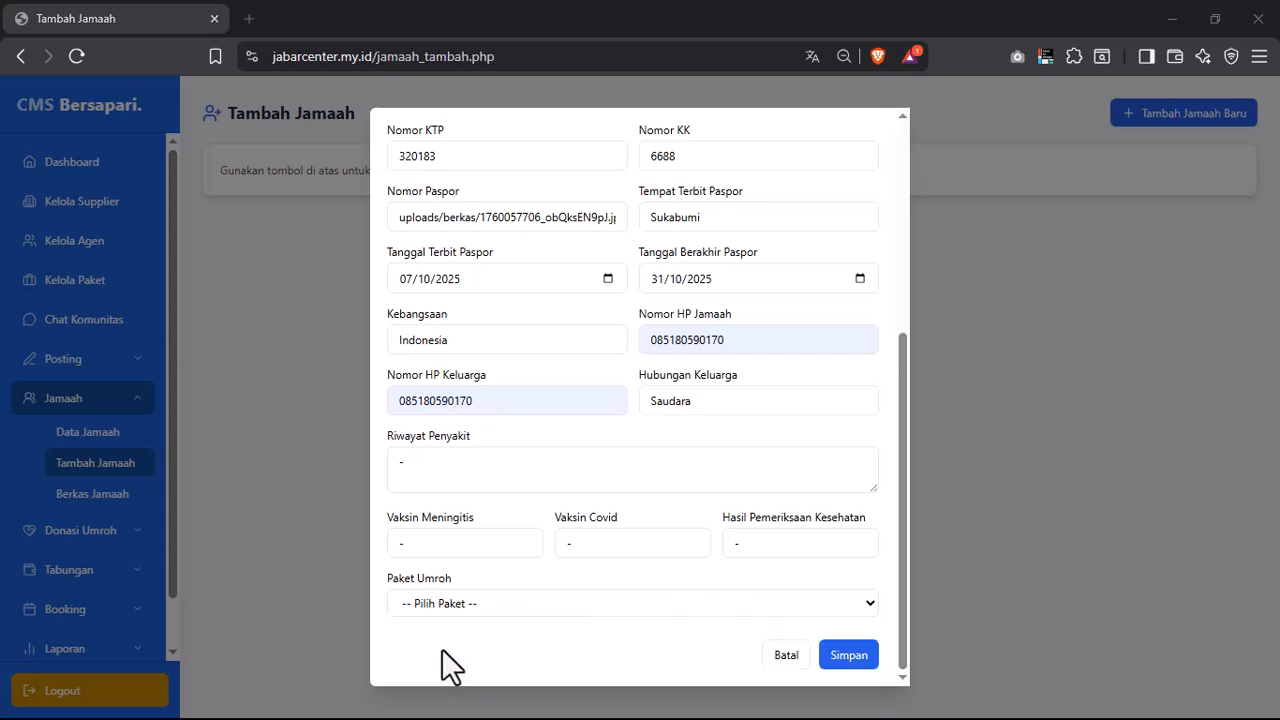
{"action": "left_click", "coordinate": [634, 608]}
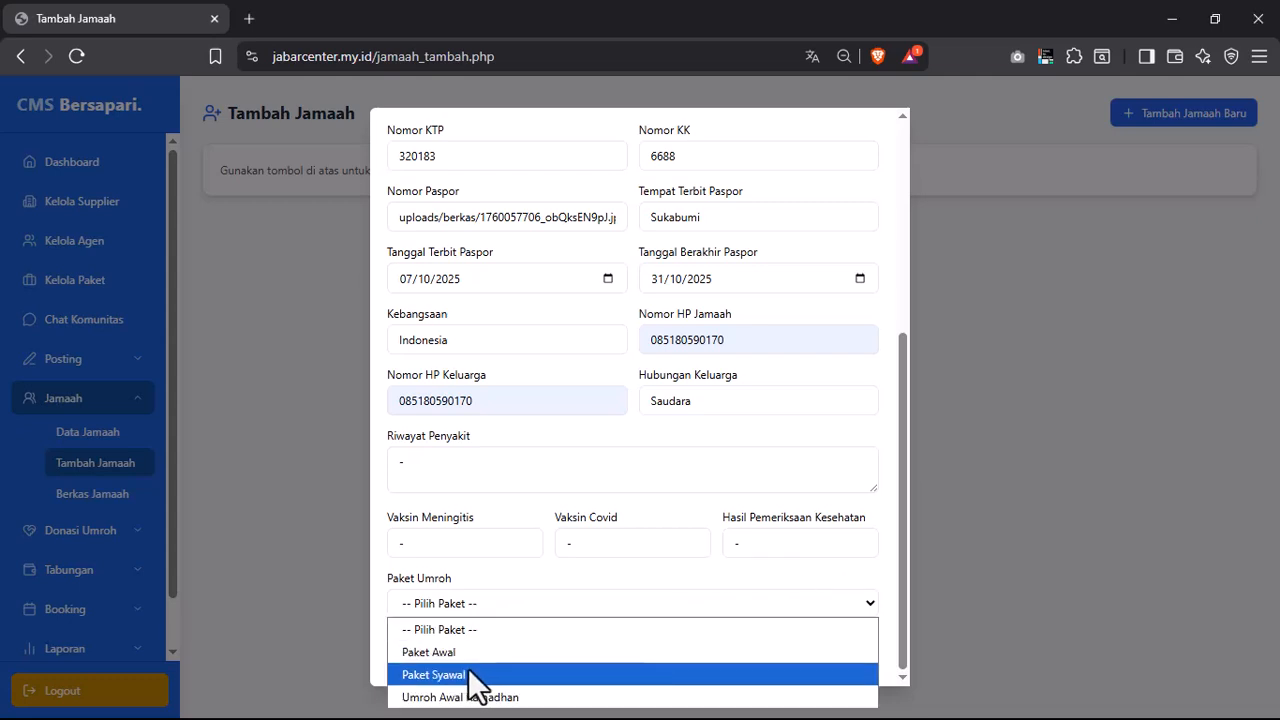
{"action": "left_click", "coordinate": [467, 674]}
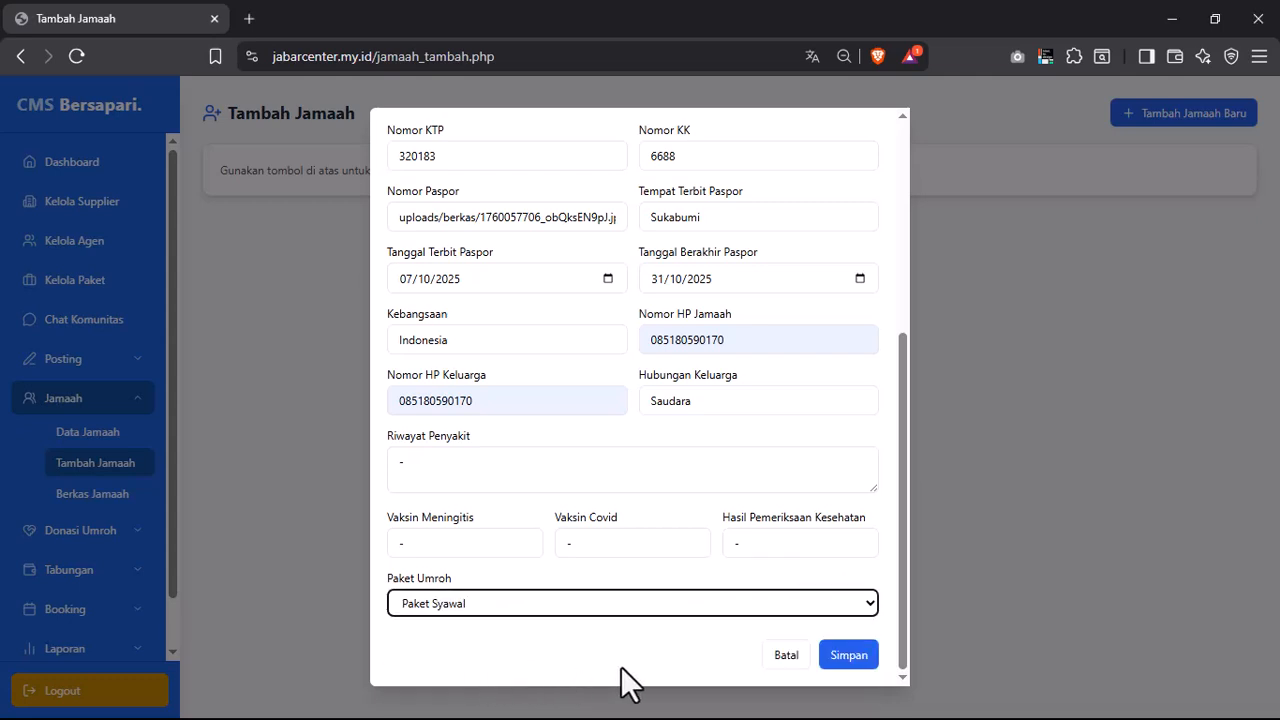
{"action": "left_click", "coordinate": [877, 621]}
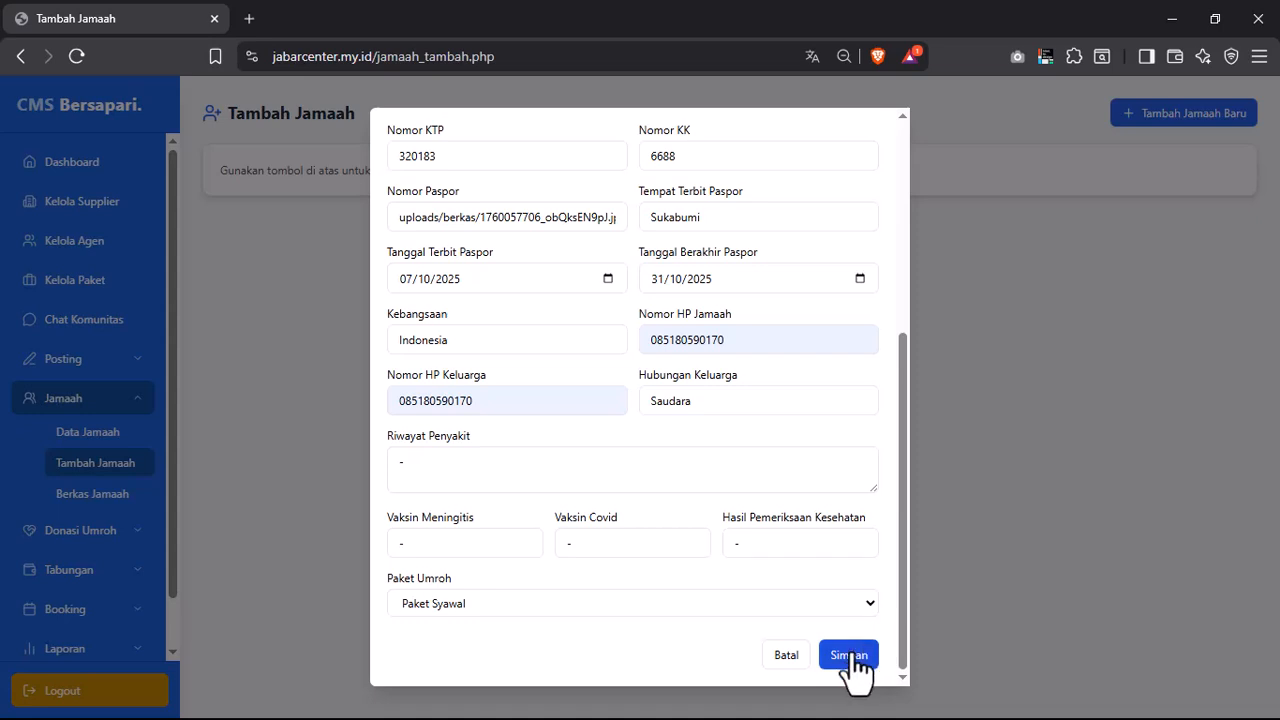
{"action": "left_click", "coordinate": [851, 655]}
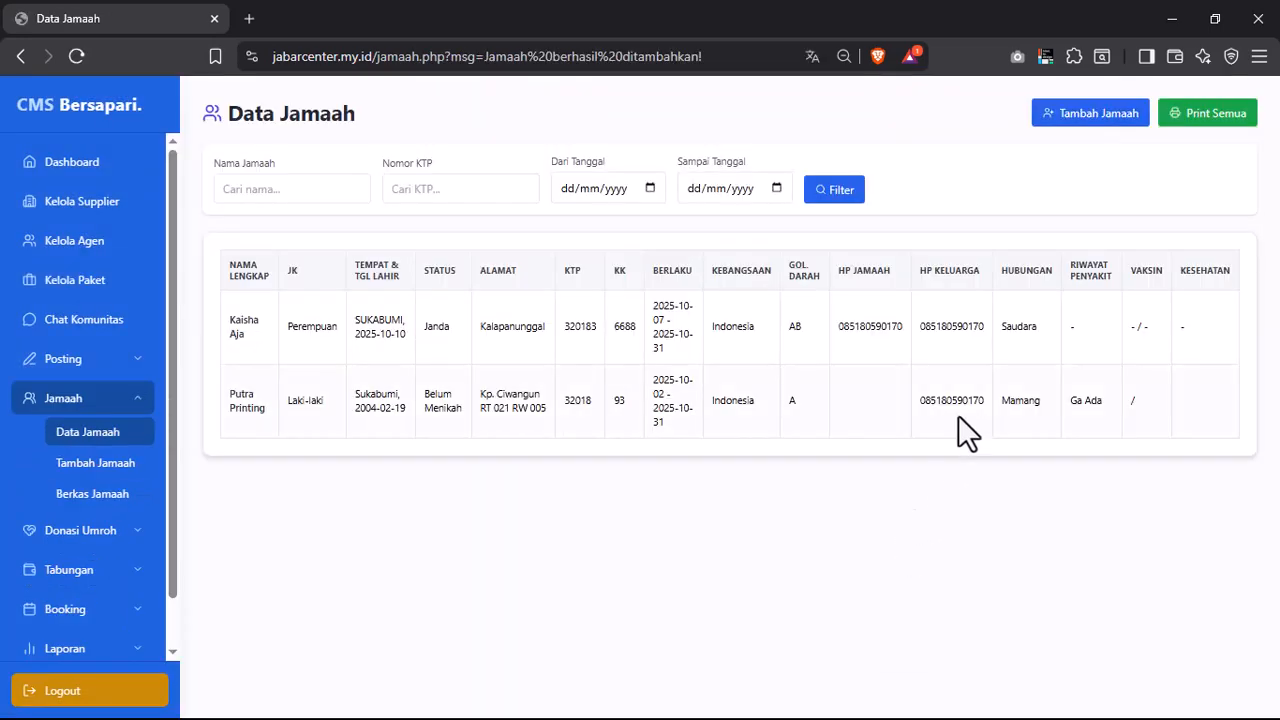
- Open Laporan Manifest Jamaah and show it for Paket Syawal (24 Oct 2025)
{"action": "left_click_drag", "start_coordinate": [231, 321], "coordinate": [1100, 329]}
{"action": "left_click", "coordinate": [1110, 333]}
{"action": "left_click", "coordinate": [112, 494]}
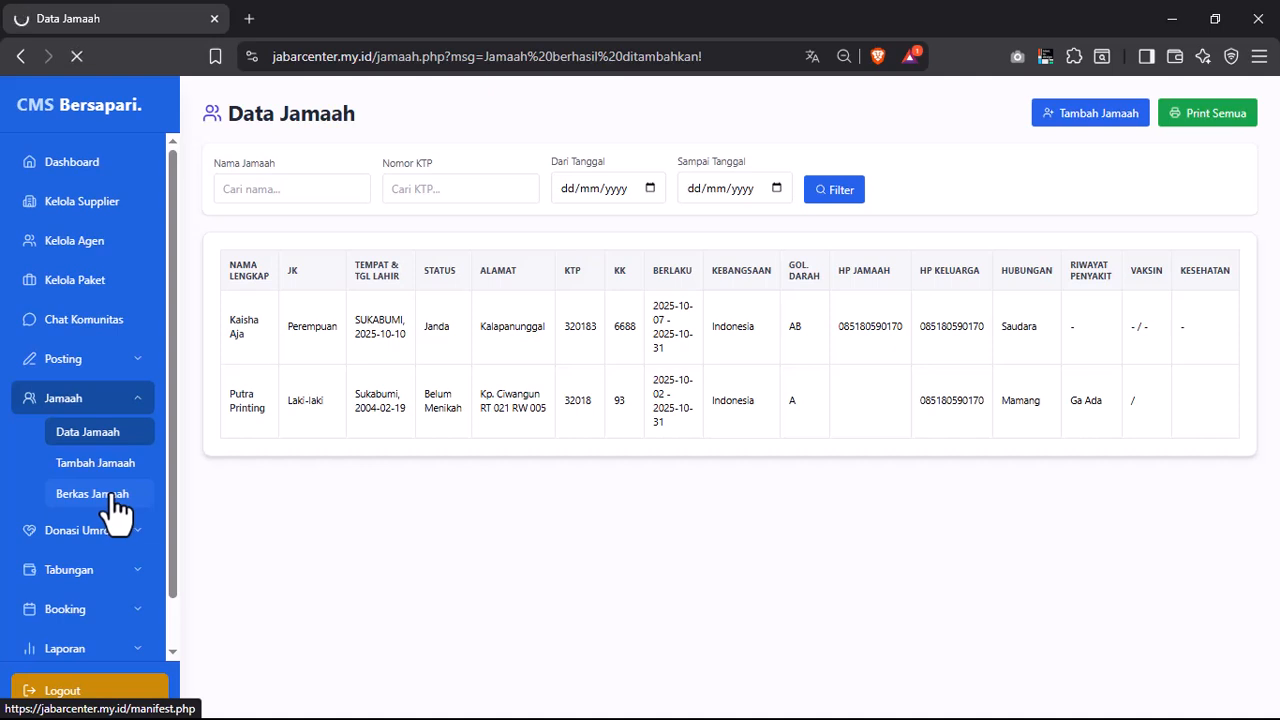
{"action": "left_click", "coordinate": [374, 189]}
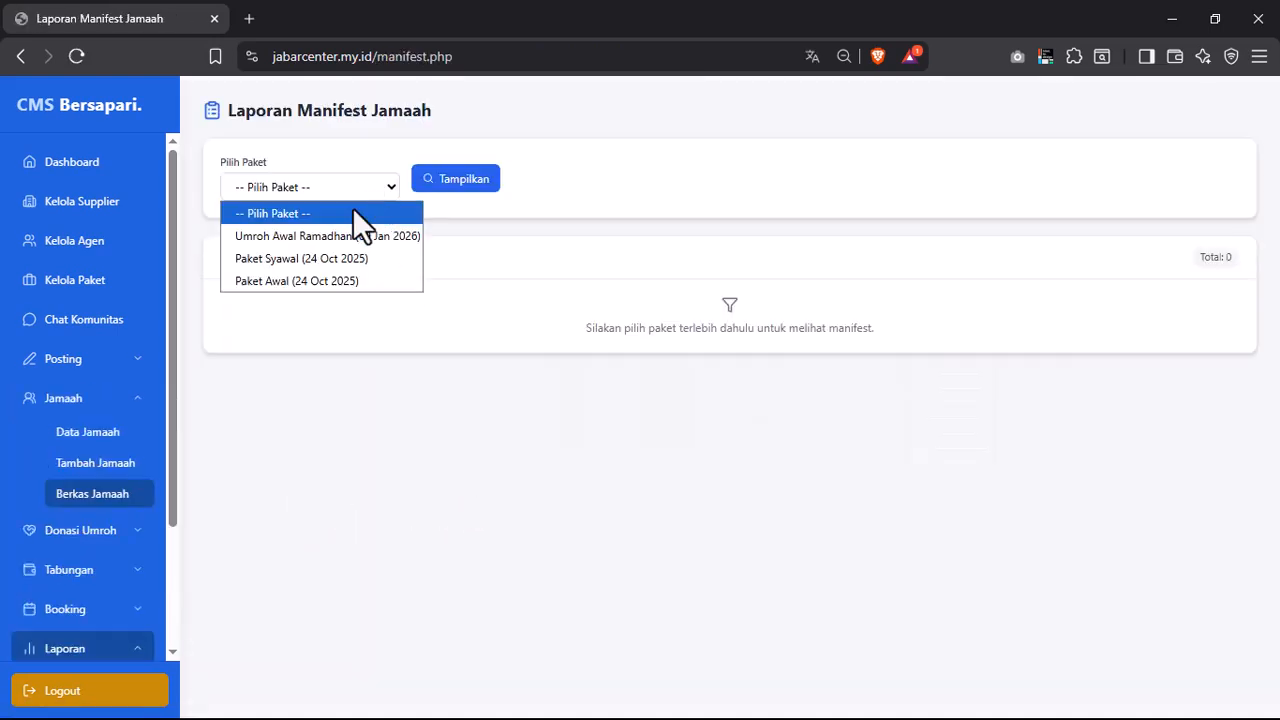
{"action": "left_click", "coordinate": [312, 259]}
{"action": "left_click", "coordinate": [433, 192]}
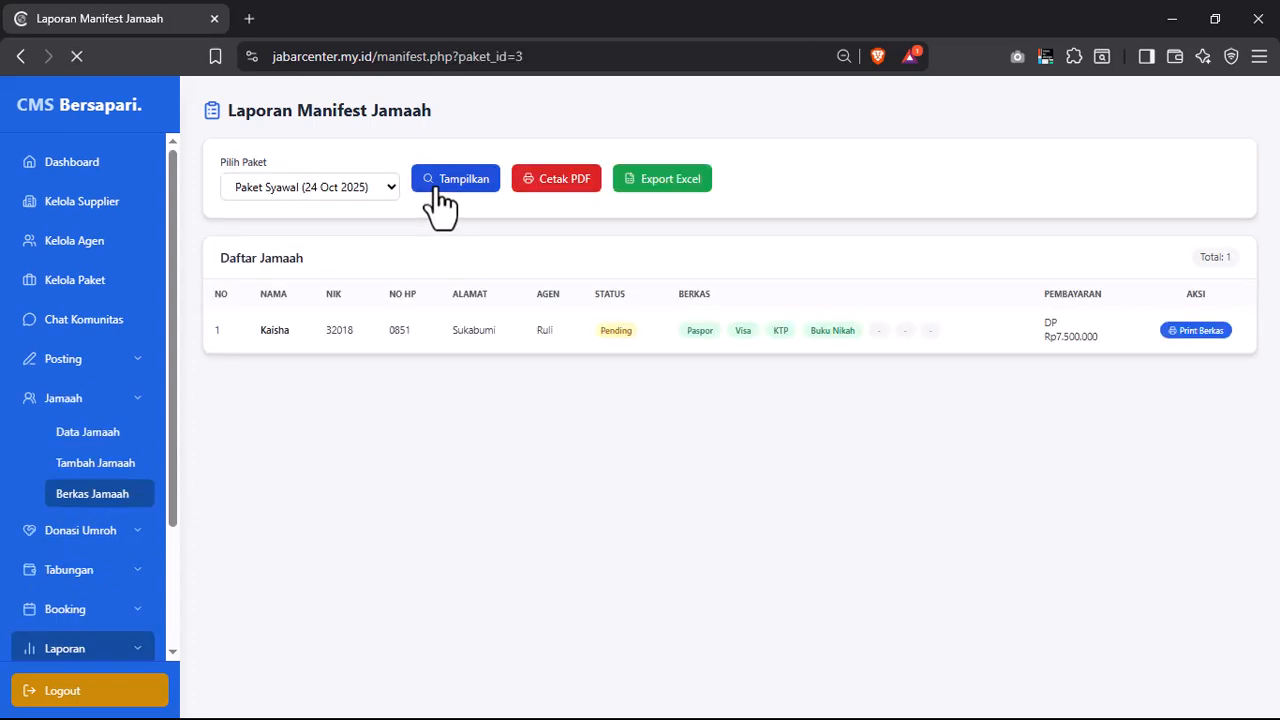
- Review the pending pilgrim row, then expand Booking and collapse Jamaah in the sidebar
{"action": "left_click_drag", "start_coordinate": [246, 335], "coordinate": [580, 343]}
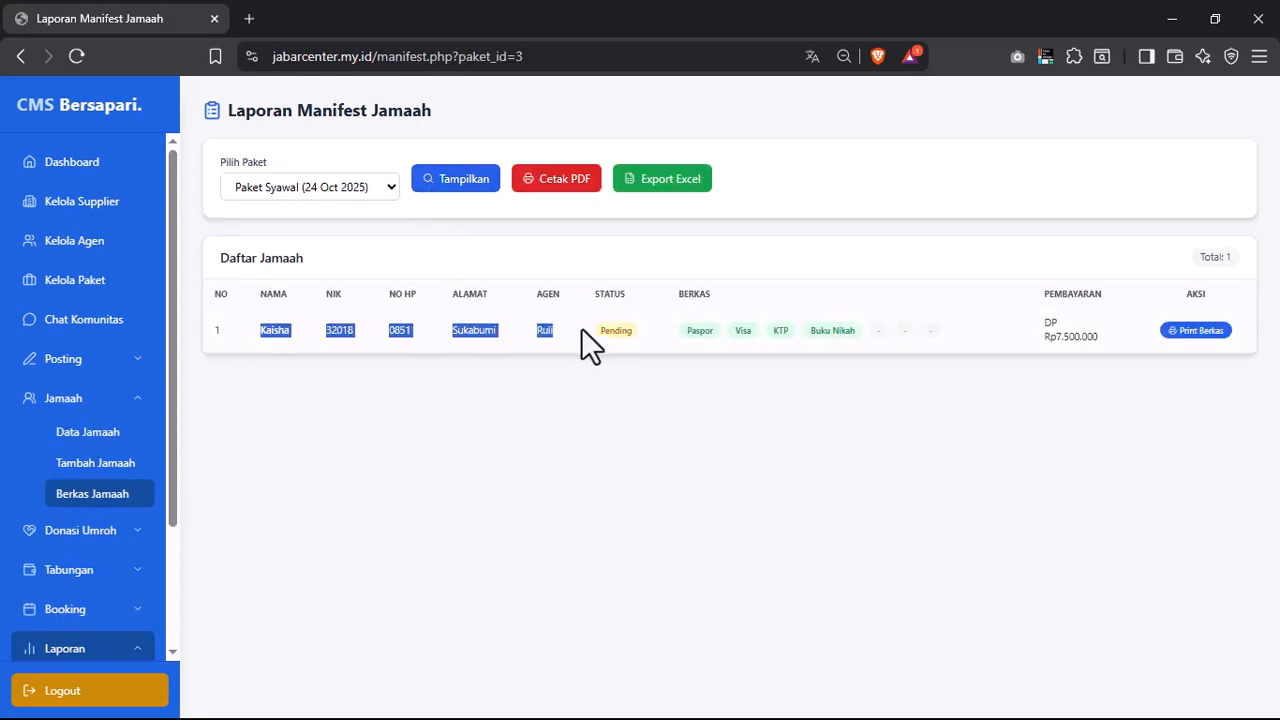
{"action": "left_click", "coordinate": [640, 347]}
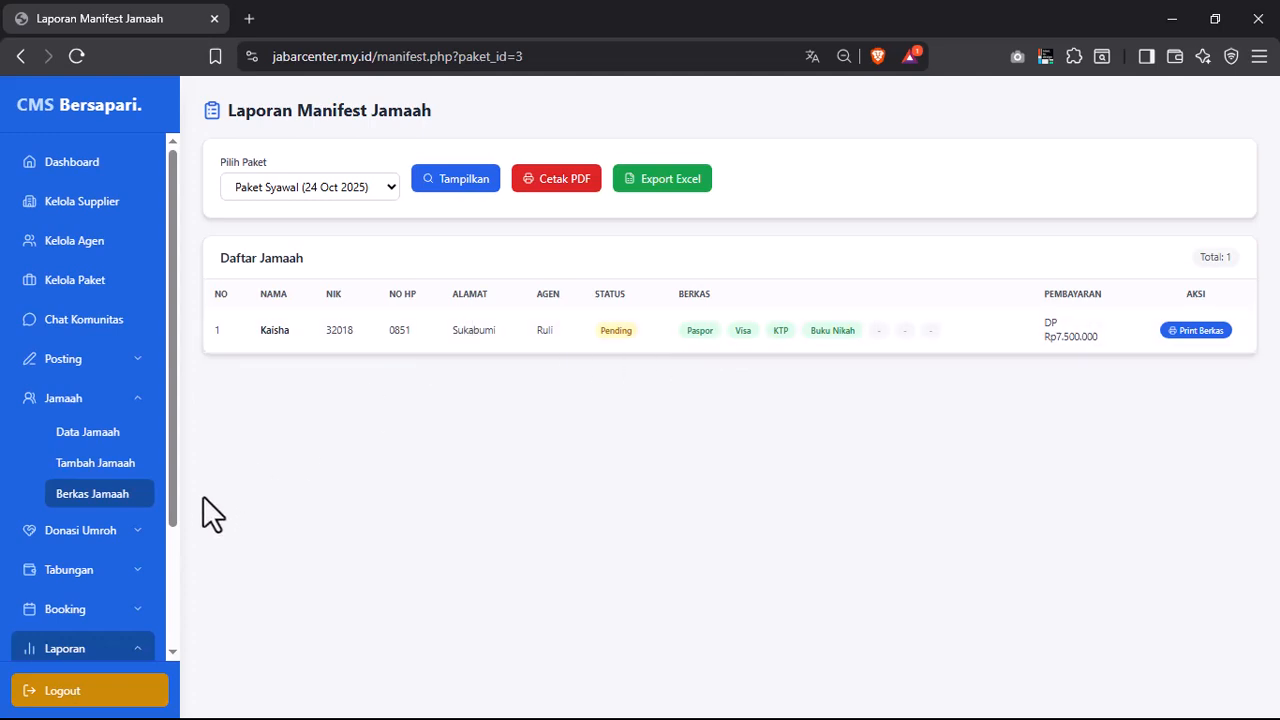
{"action": "scroll", "coordinate": [160, 570], "scroll_direction": "down", "scroll_amount": 3}
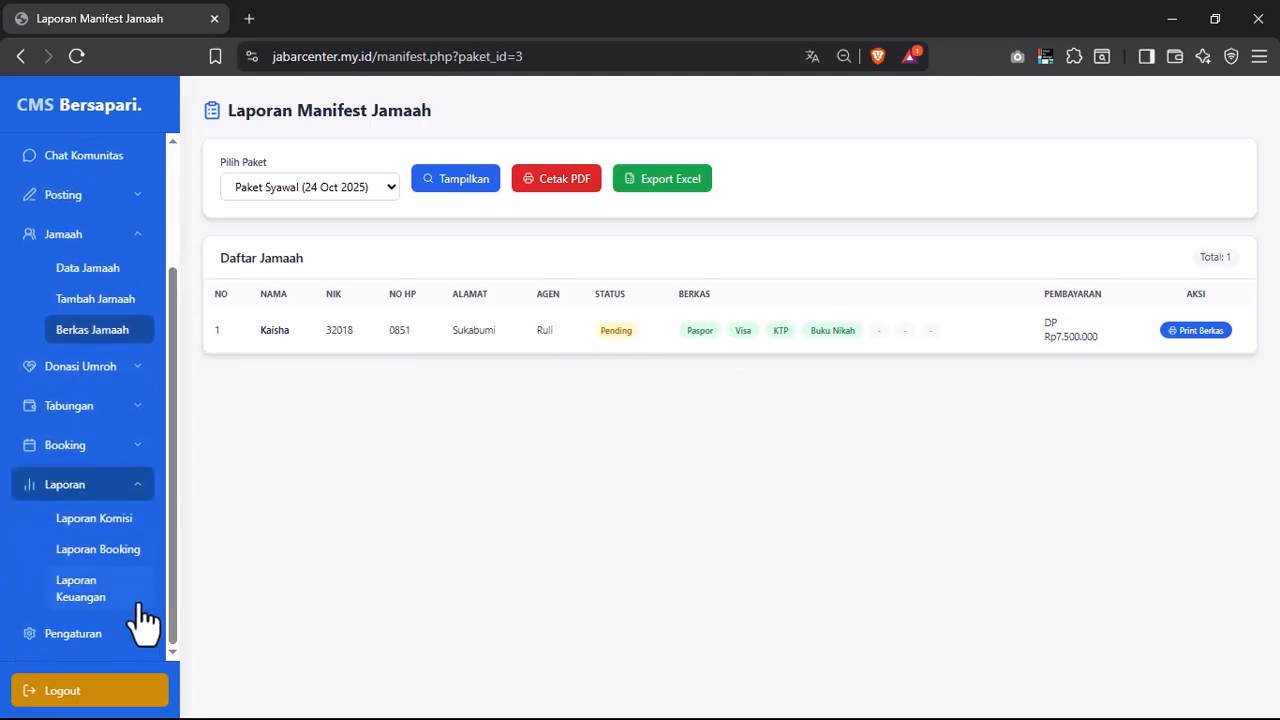
{"action": "left_click", "coordinate": [100, 446]}
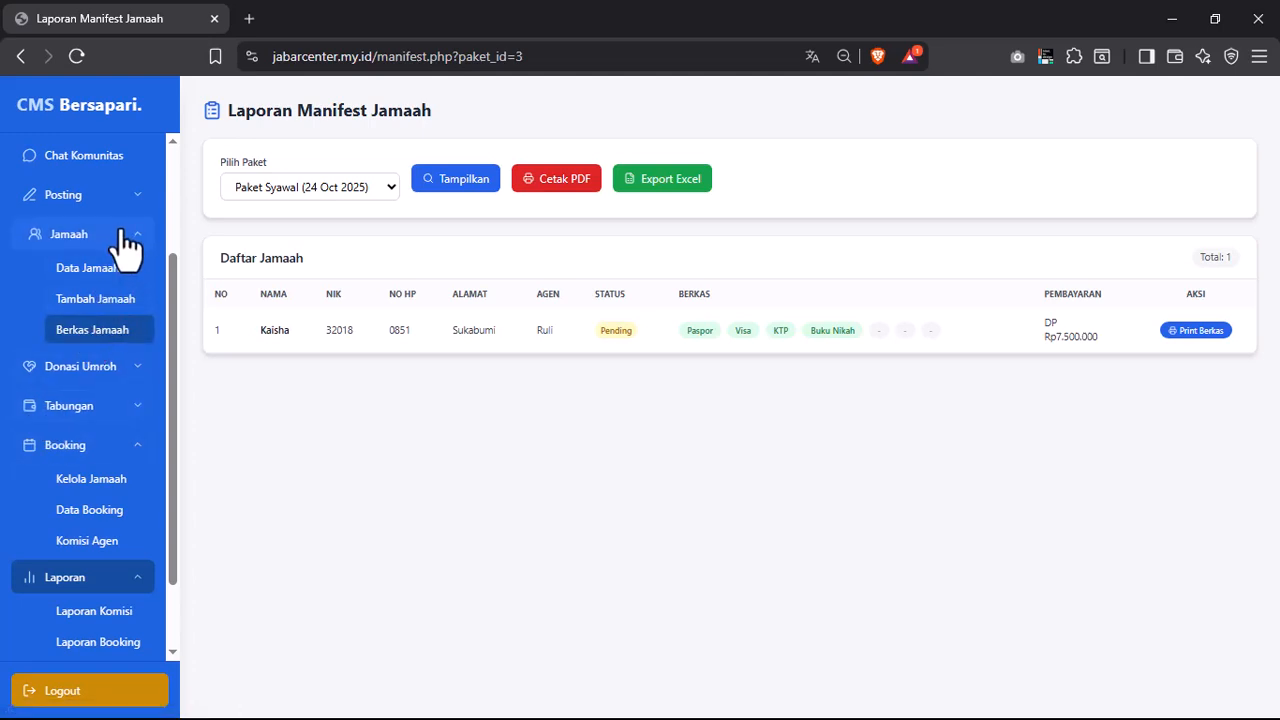
{"action": "left_click", "coordinate": [48, 236]}
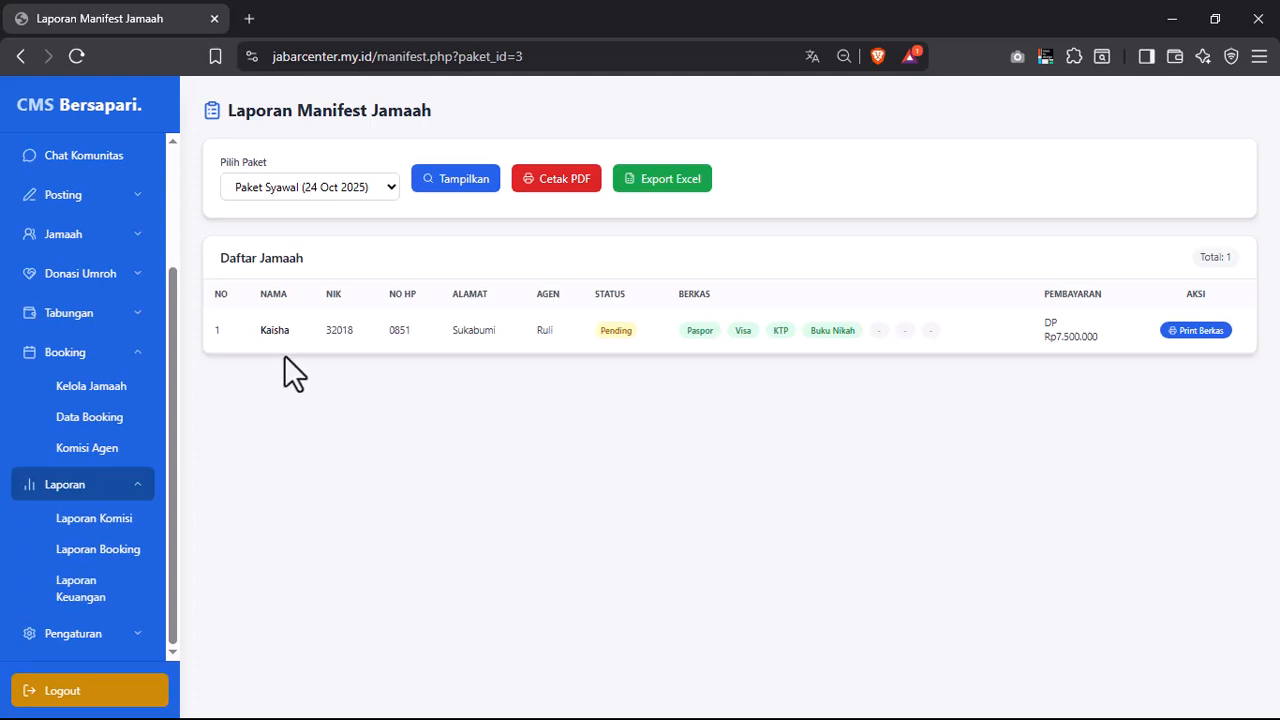
{"action": "left_click", "coordinate": [1197, 331]}
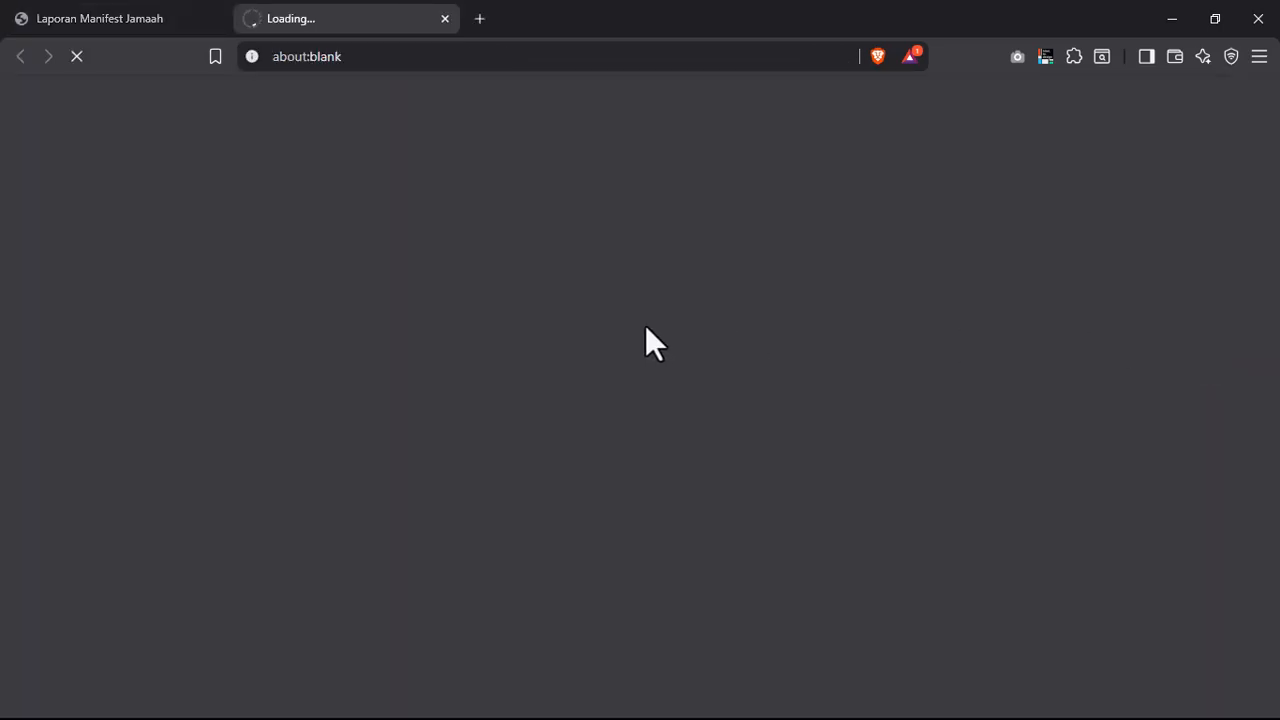
{"action": "left_click", "coordinate": [62, 5]}
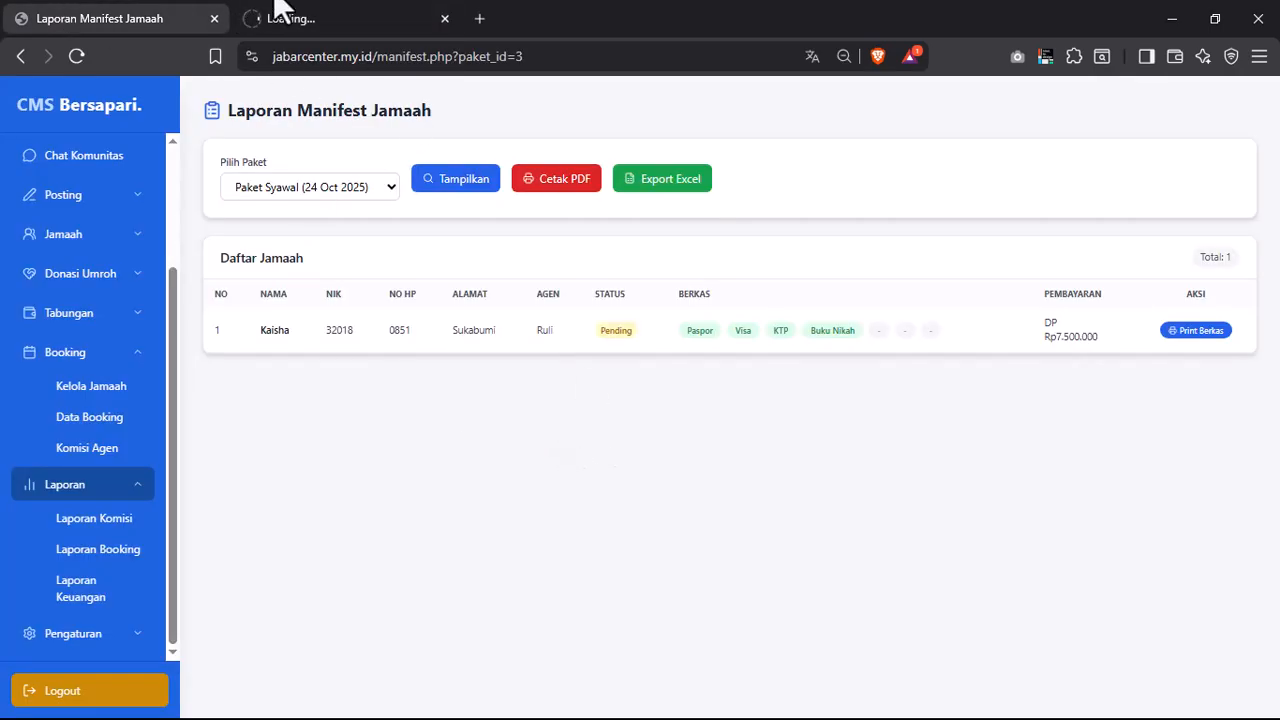
{"action": "left_click", "coordinate": [362, 14]}
{"action": "left_click", "coordinate": [500, 58]}
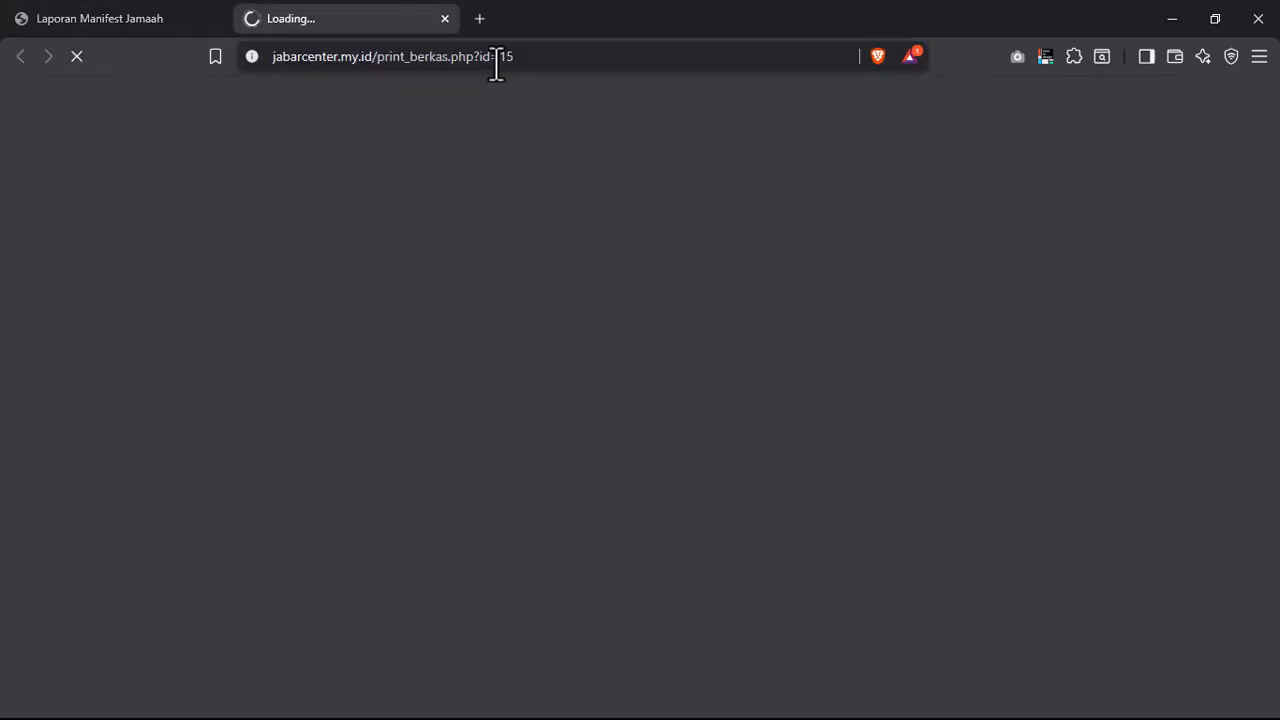
{"action": "left_click", "coordinate": [222, 6]}
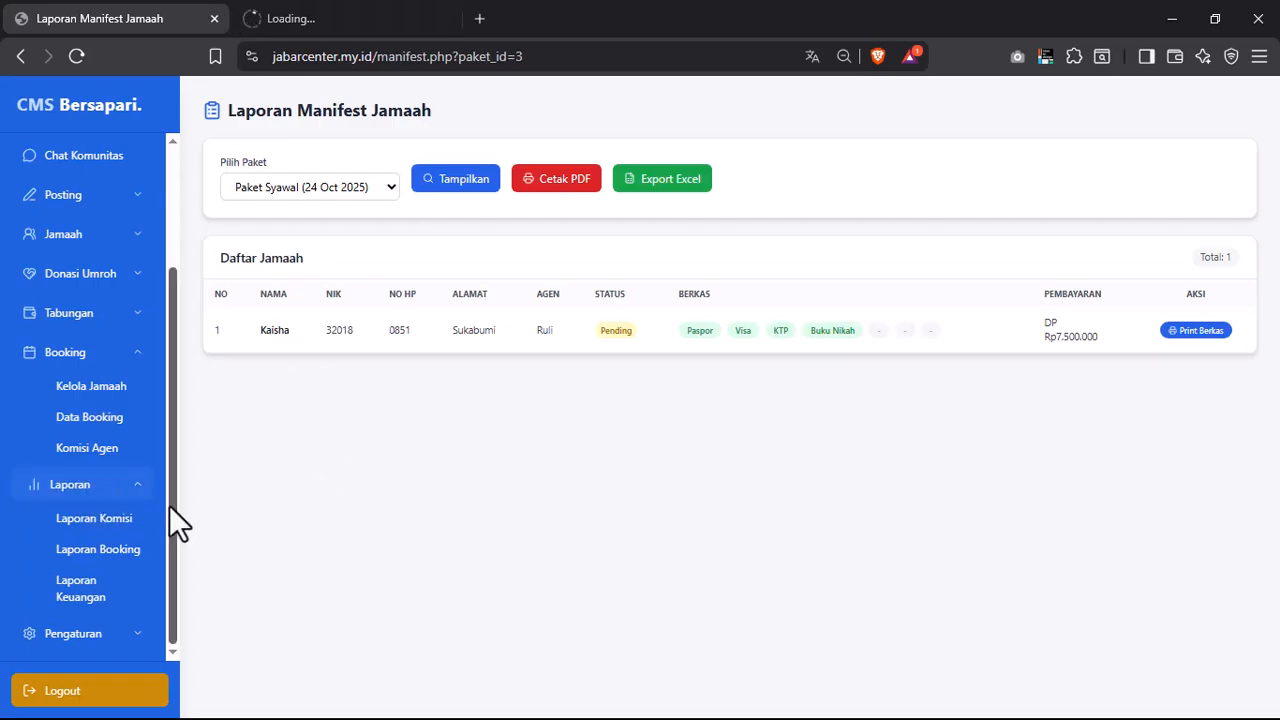
{"action": "left_click", "coordinate": [311, 14]}
{"action": "left_click", "coordinate": [551, 55]}
{"action": "left_click", "coordinate": [183, 14]}
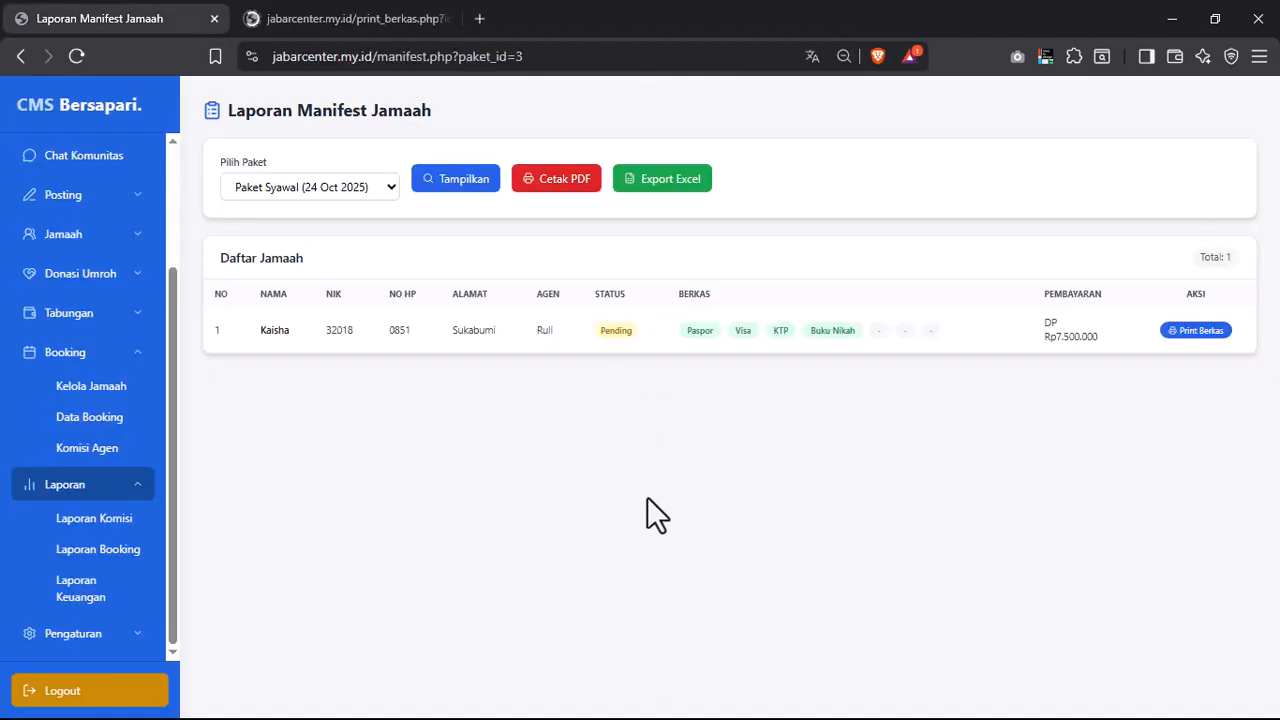
{"action": "left_click", "coordinate": [458, 12]}
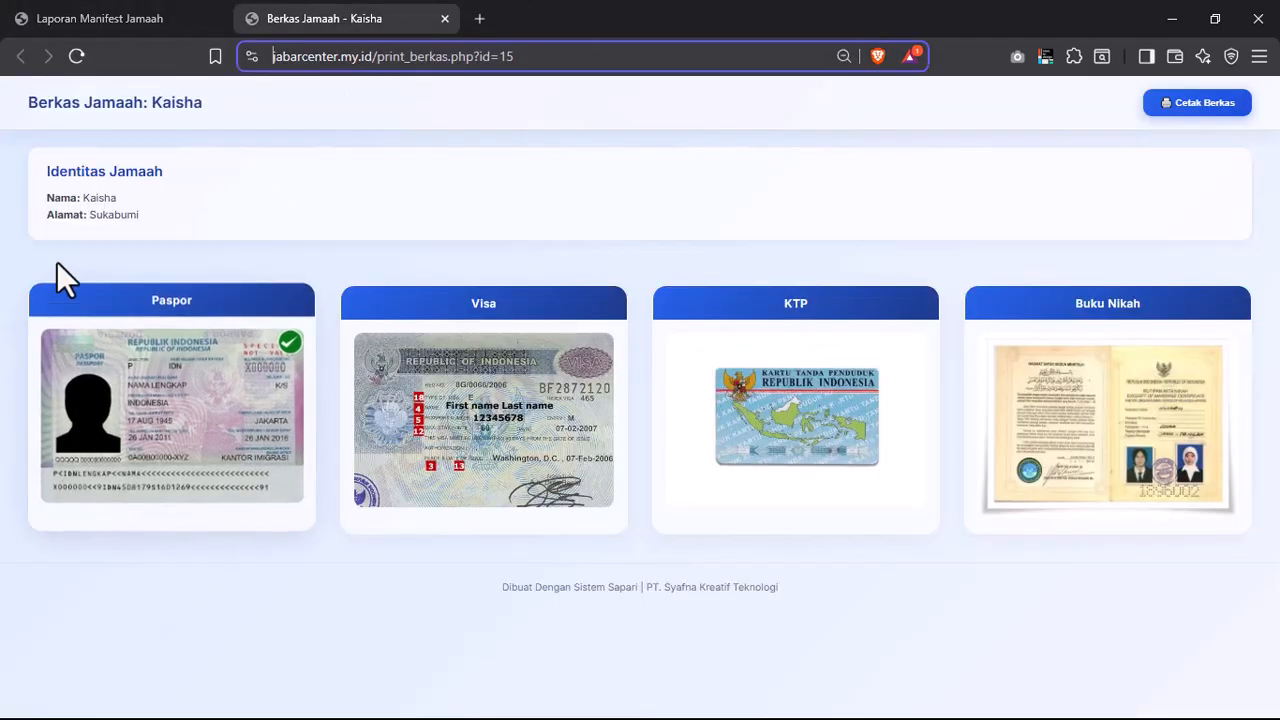
{"action": "left_click_drag", "start_coordinate": [41, 169], "coordinate": [488, 262]}
{"action": "left_click", "coordinate": [86, 186]}
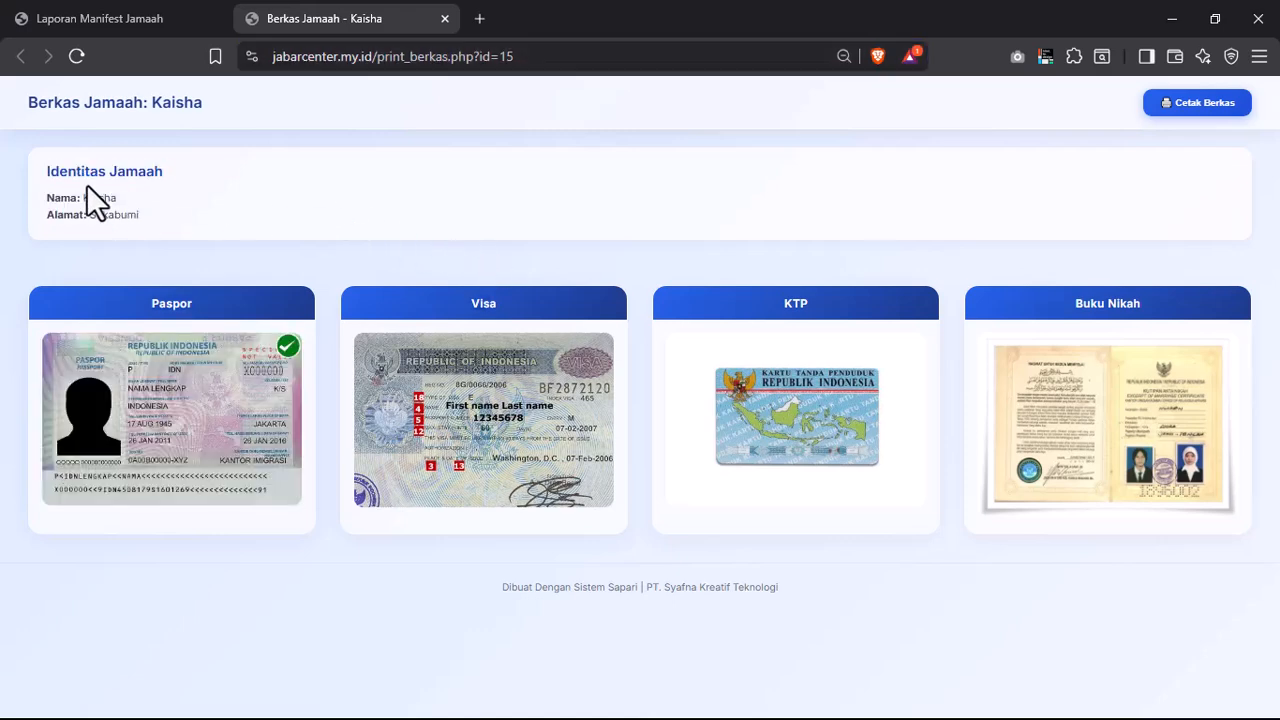
{"action": "left_click", "coordinate": [243, 200]}
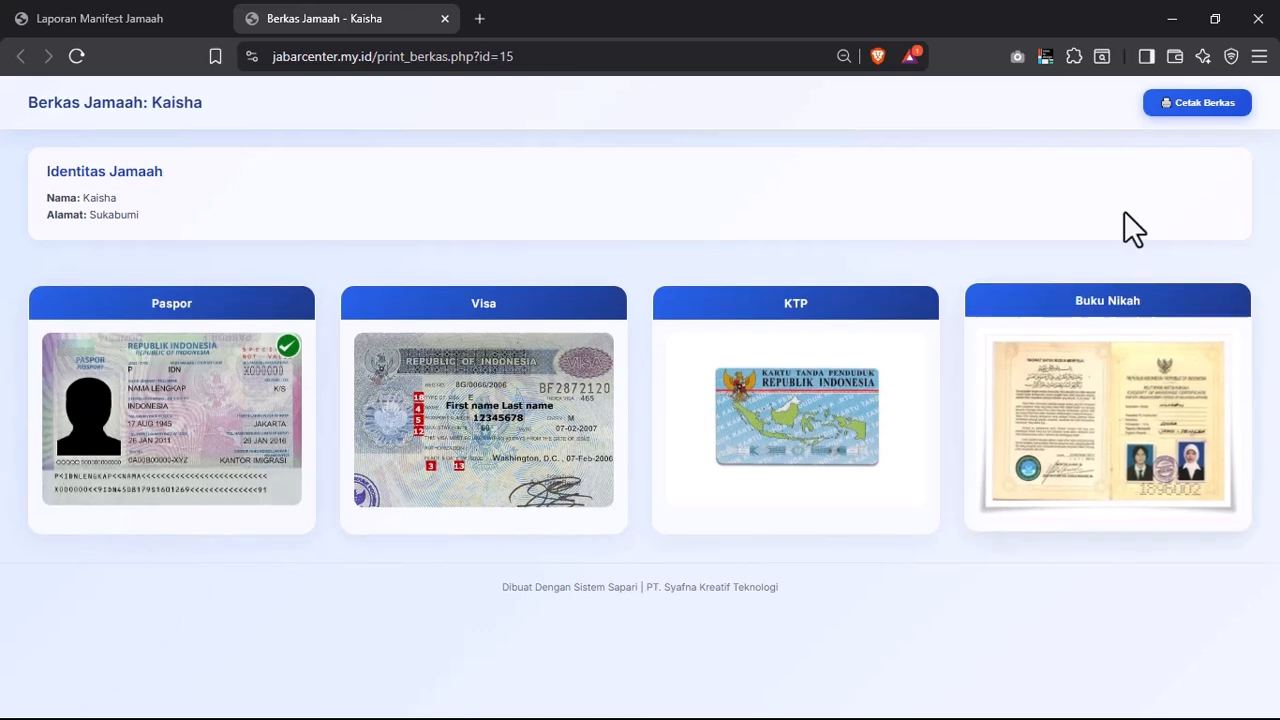
{"action": "left_click", "coordinate": [1187, 114]}
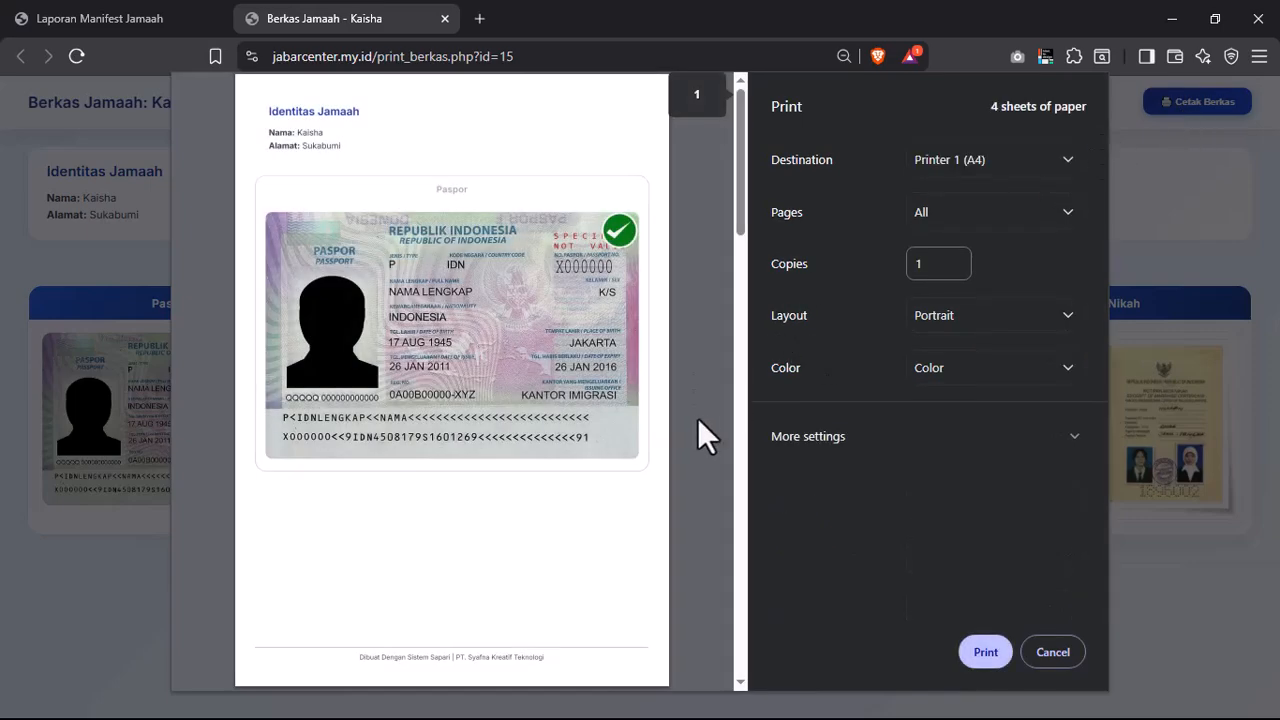
{"action": "scroll", "coordinate": [695, 390], "scroll_direction": "down", "scroll_amount": 15}
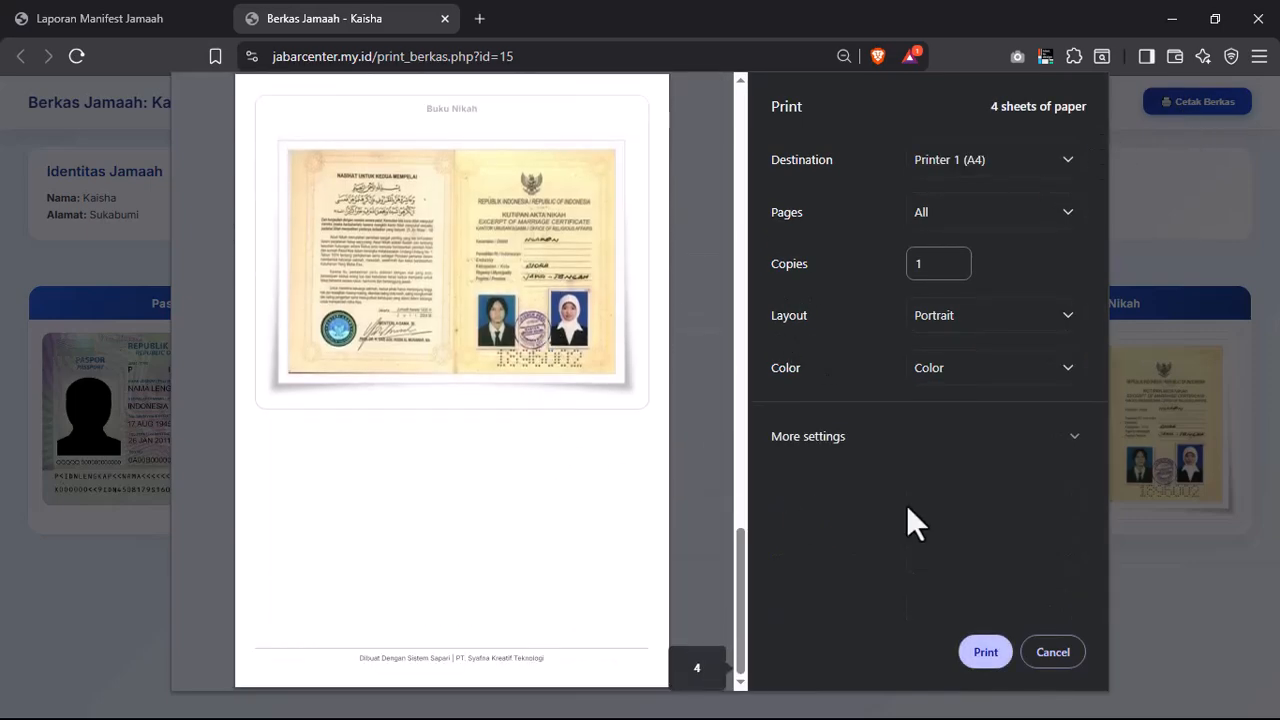
{"action": "left_click", "coordinate": [1053, 652]}
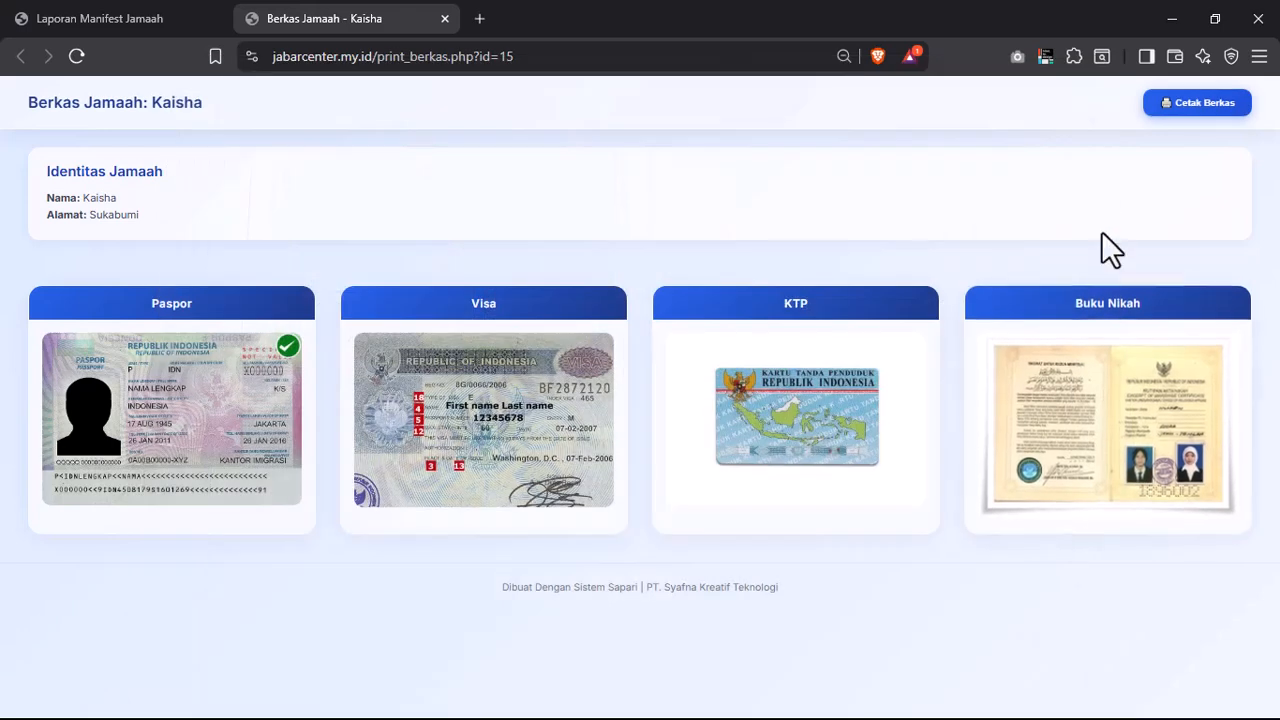
{"action": "left_click", "coordinate": [149, 10]}
{"action": "left_click", "coordinate": [344, 10]}
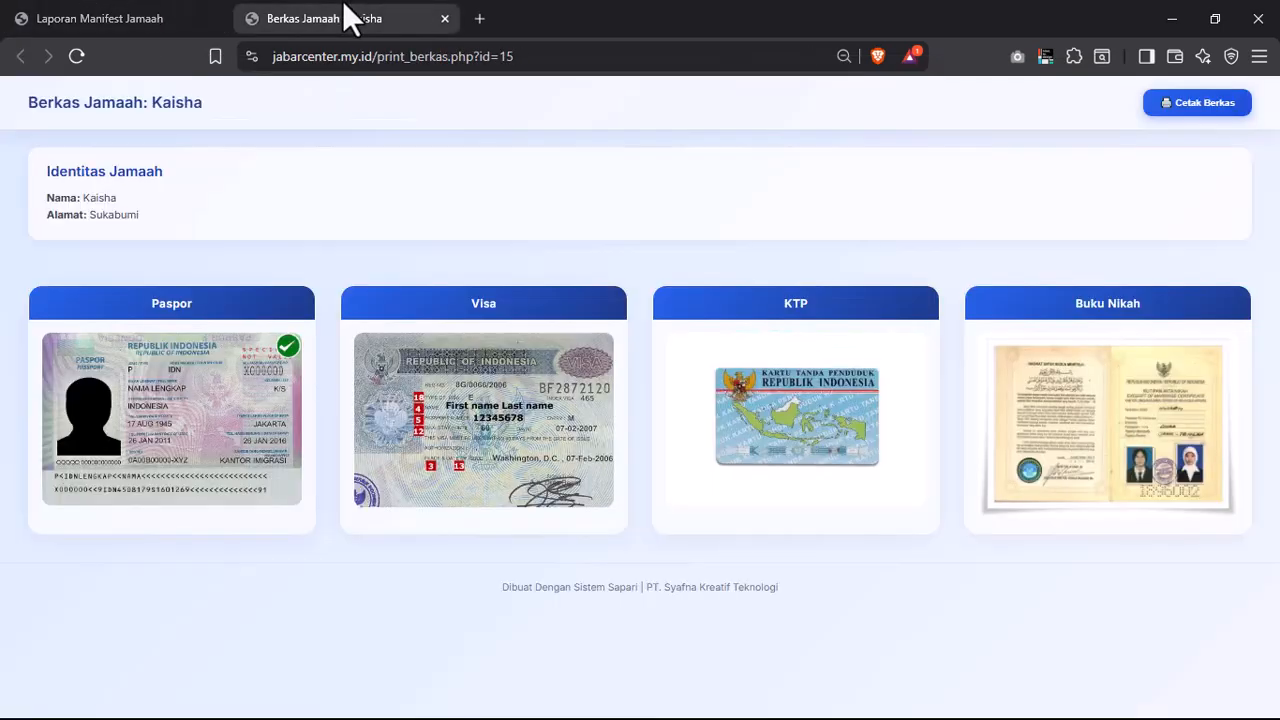
{"action": "left_click", "coordinate": [444, 18]}
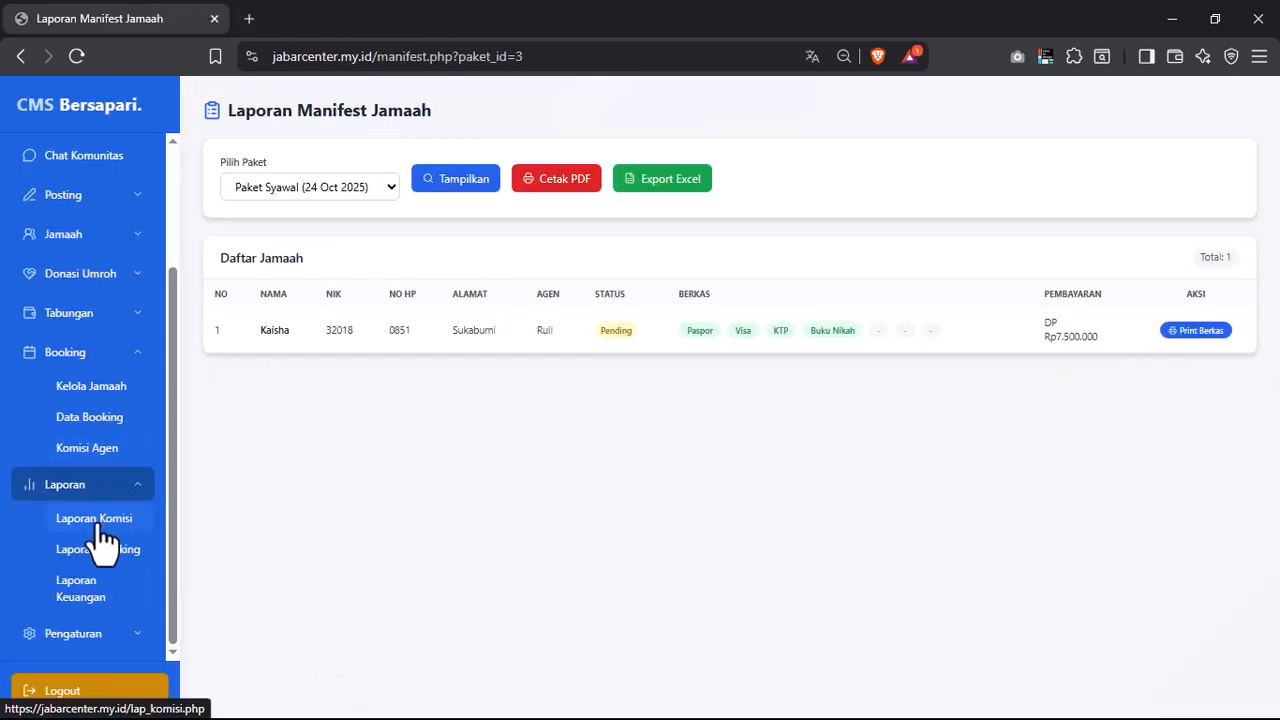
- Open Booking > Kelola Jamaah and check pilgrim 15's upload form, closing it with Batal
{"action": "left_click", "coordinate": [110, 394]}
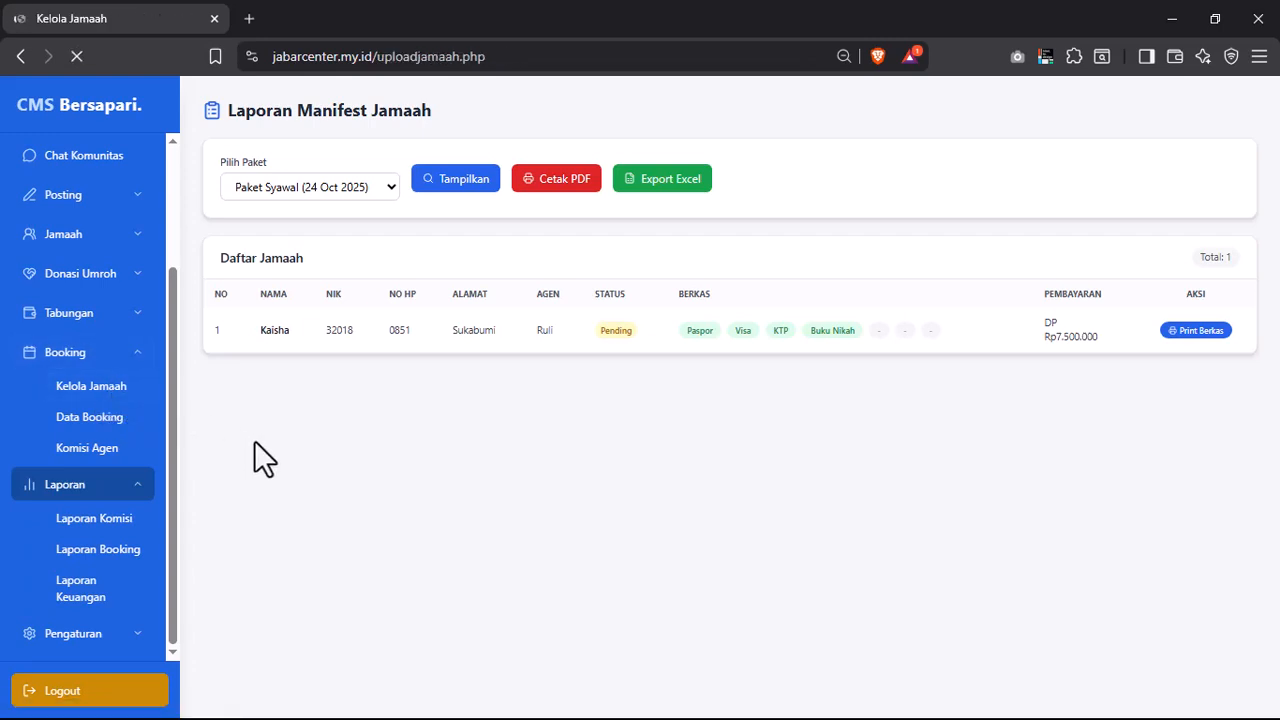
{"action": "left_click", "coordinate": [1152, 254]}
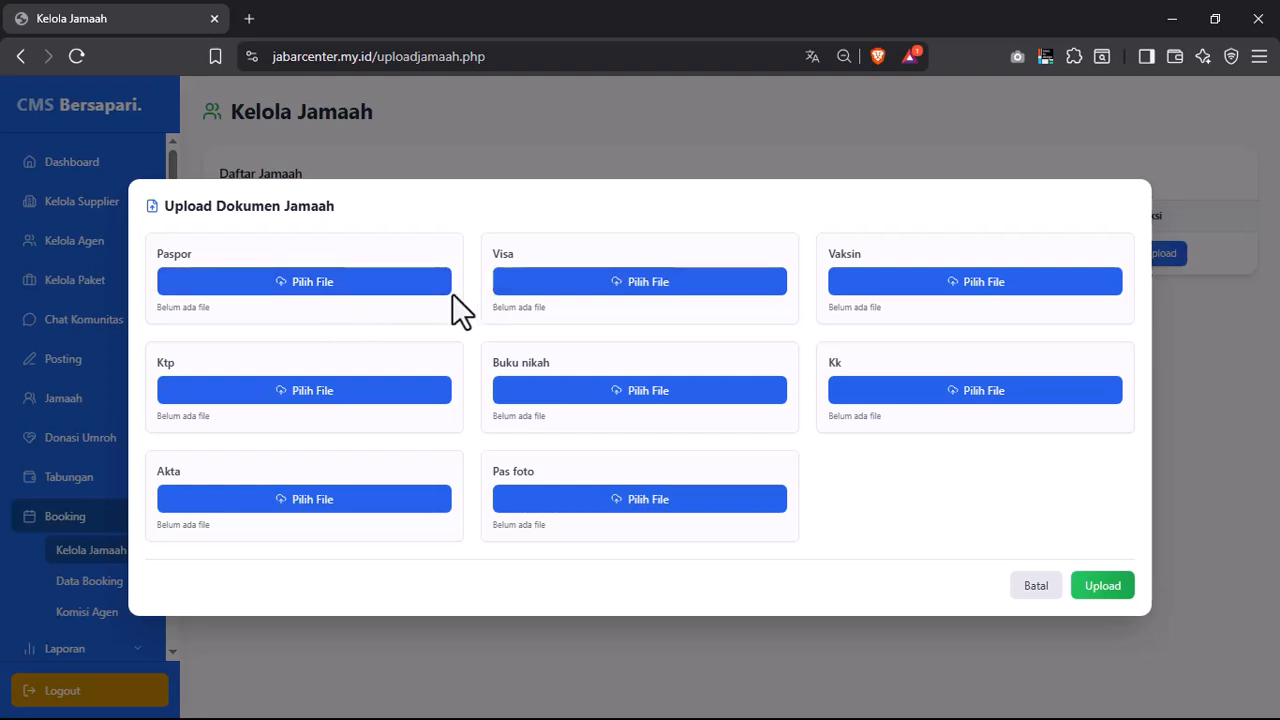
{"action": "left_click", "coordinate": [1034, 586]}
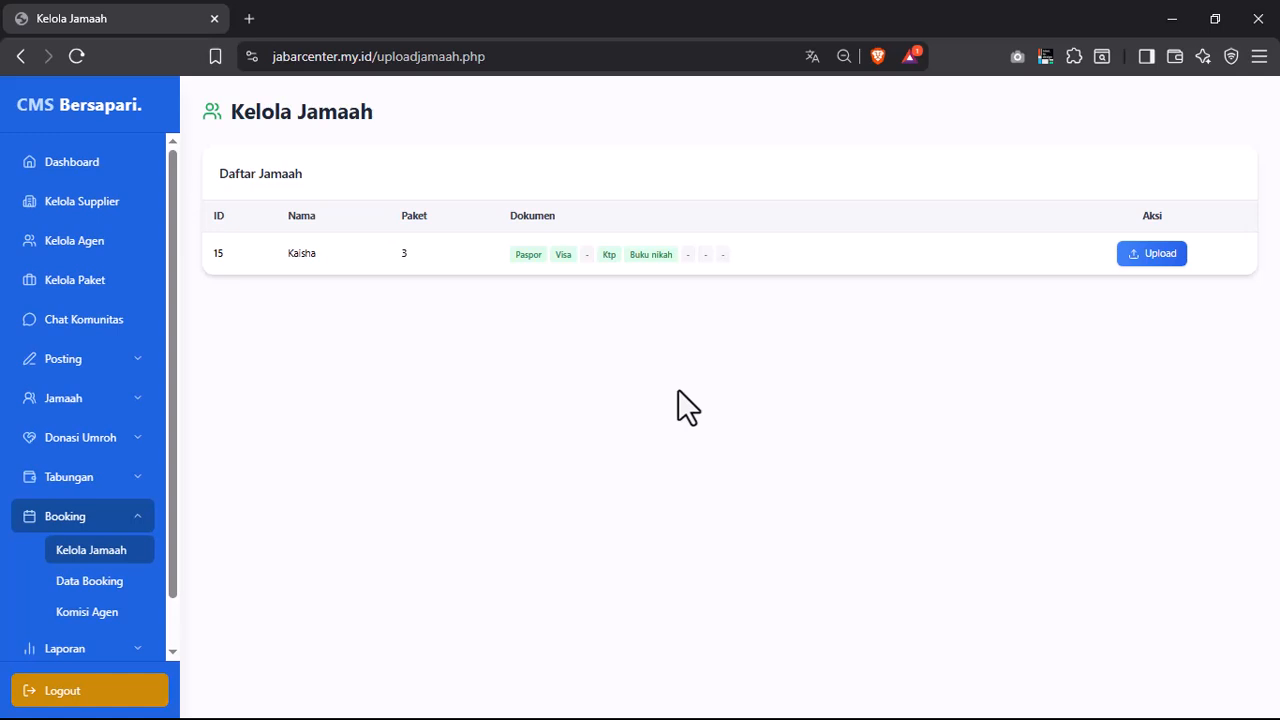
- Open the Data Booking list and inspect booking 15's details
{"action": "left_click", "coordinate": [95, 582]}
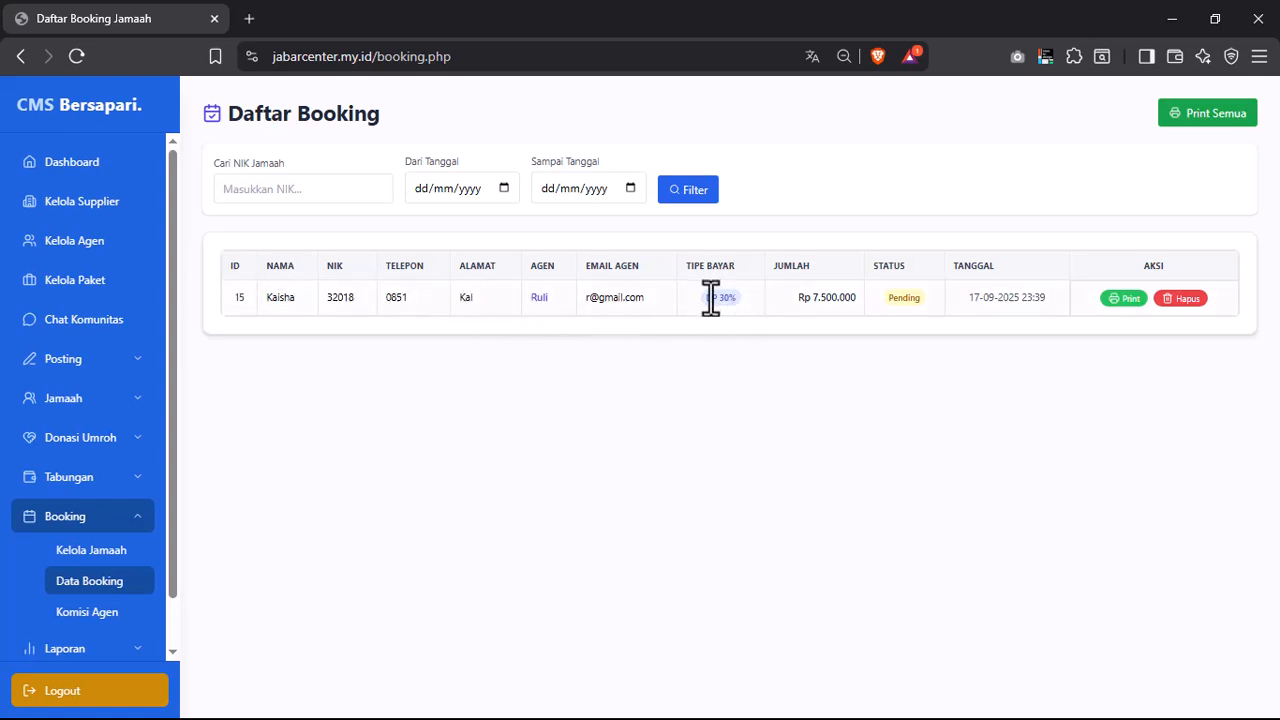
{"action": "left_click_drag", "start_coordinate": [706, 298], "coordinate": [724, 303]}
{"action": "left_click_drag", "start_coordinate": [804, 298], "coordinate": [829, 301]}
{"action": "left_click", "coordinate": [874, 360]}
- Preview booking 15's printed receipt, cancel printing, close the tab, and go to Komisi Agen
{"action": "left_click", "coordinate": [1130, 300]}
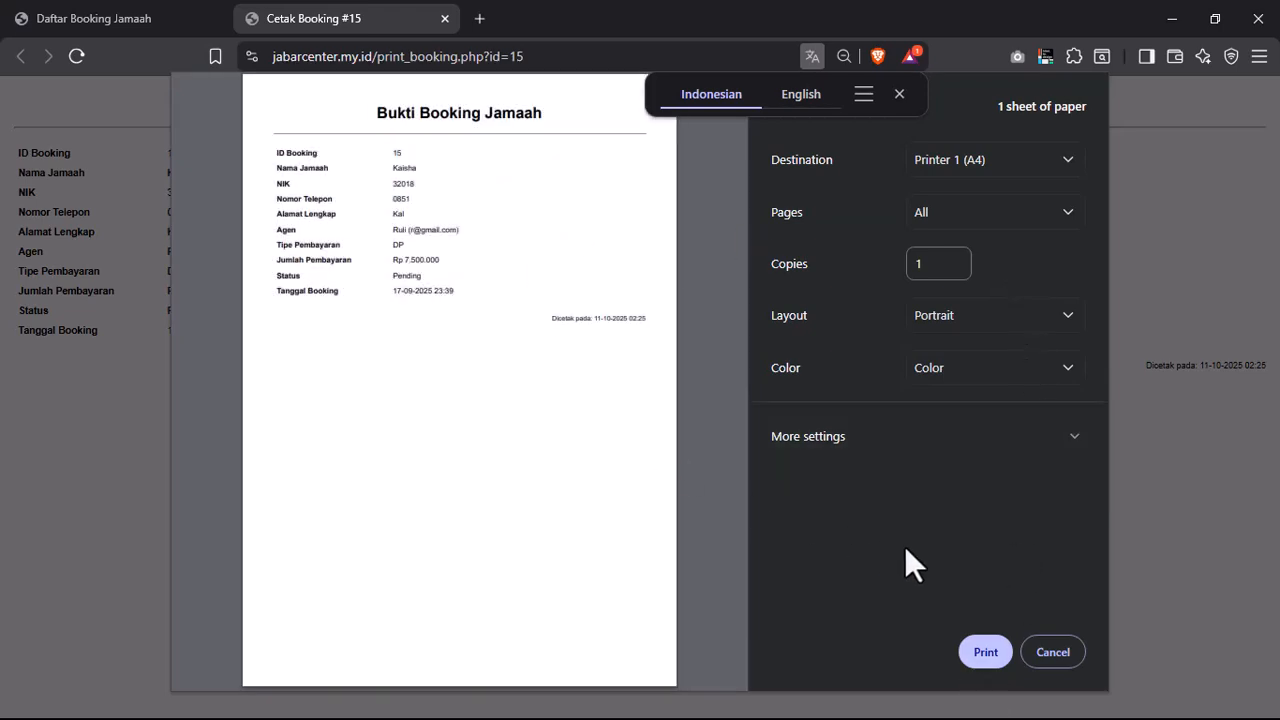
{"action": "left_click", "coordinate": [1055, 652]}
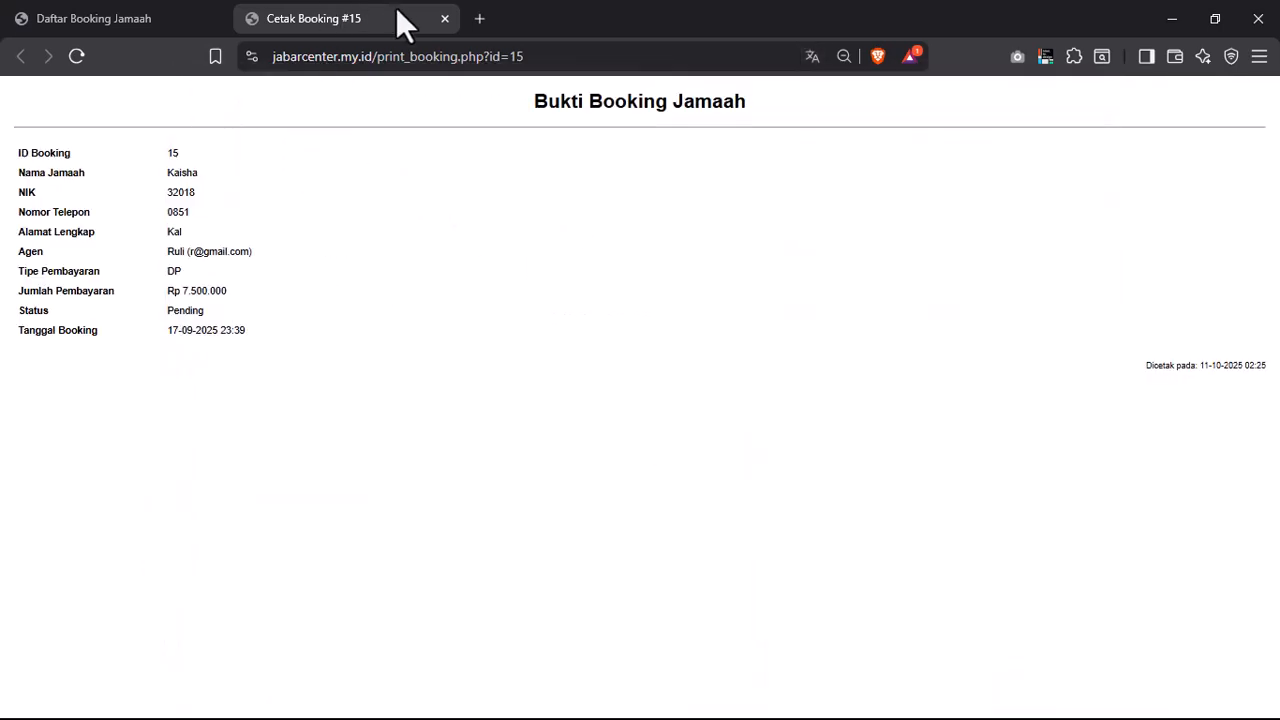
{"action": "left_click", "coordinate": [445, 19]}
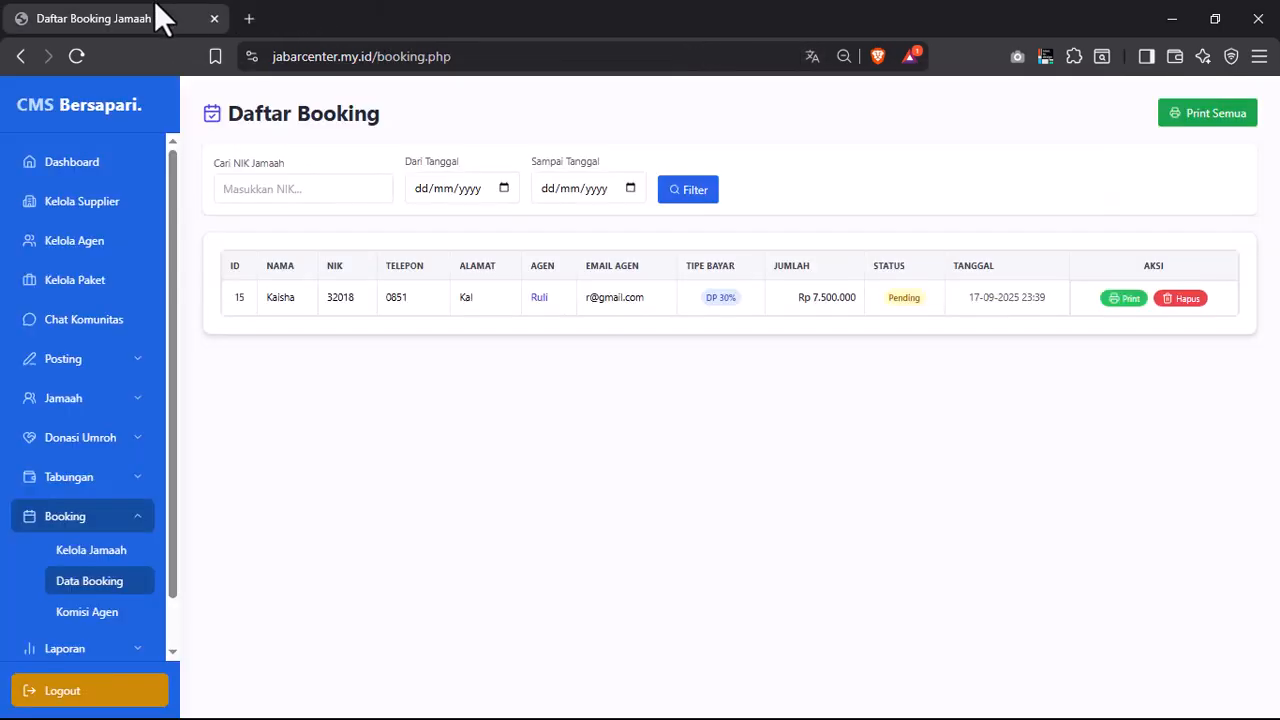
{"action": "left_click", "coordinate": [87, 612]}
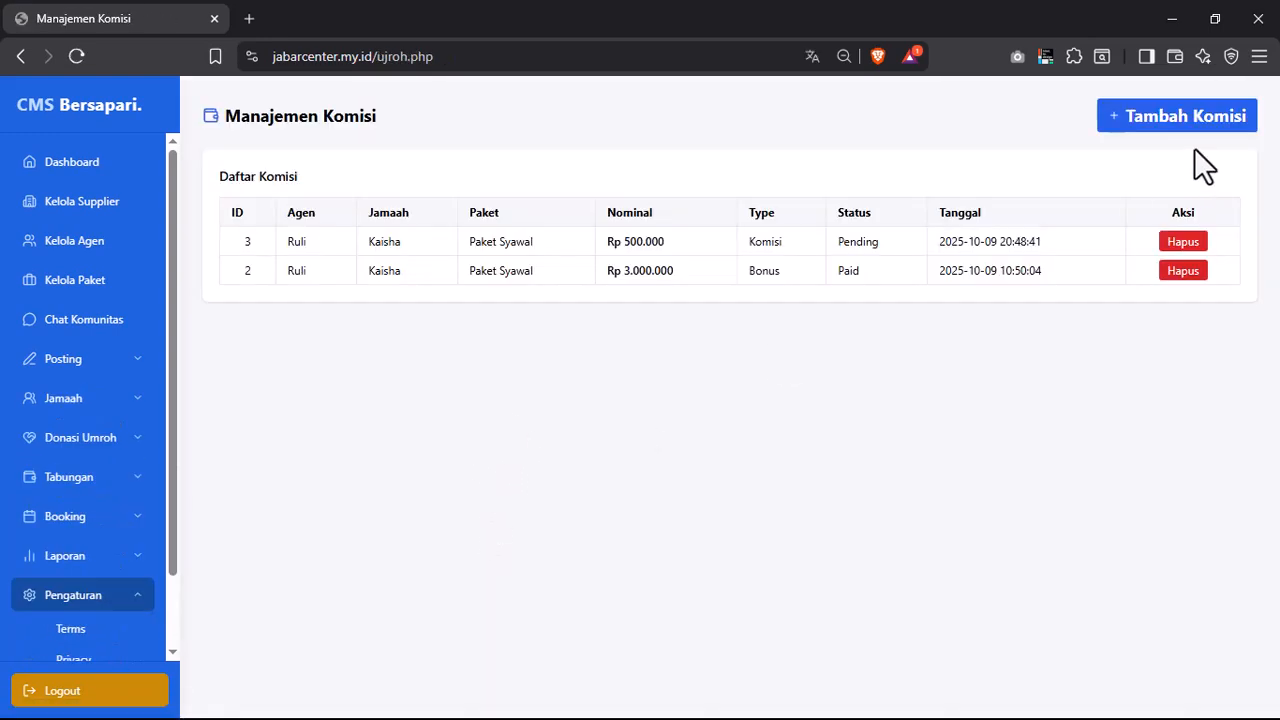
{"action": "left_click", "coordinate": [1198, 118]}
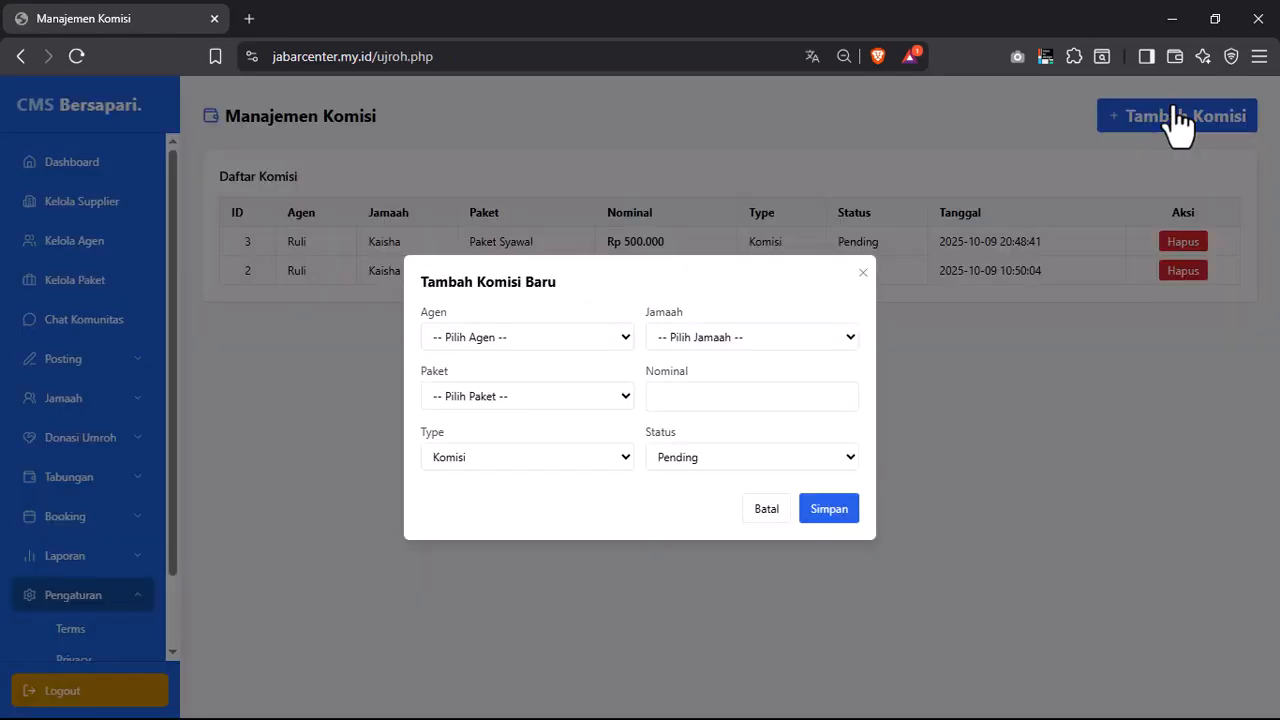
{"action": "left_click", "coordinate": [517, 335]}
{"action": "left_click", "coordinate": [498, 389]}
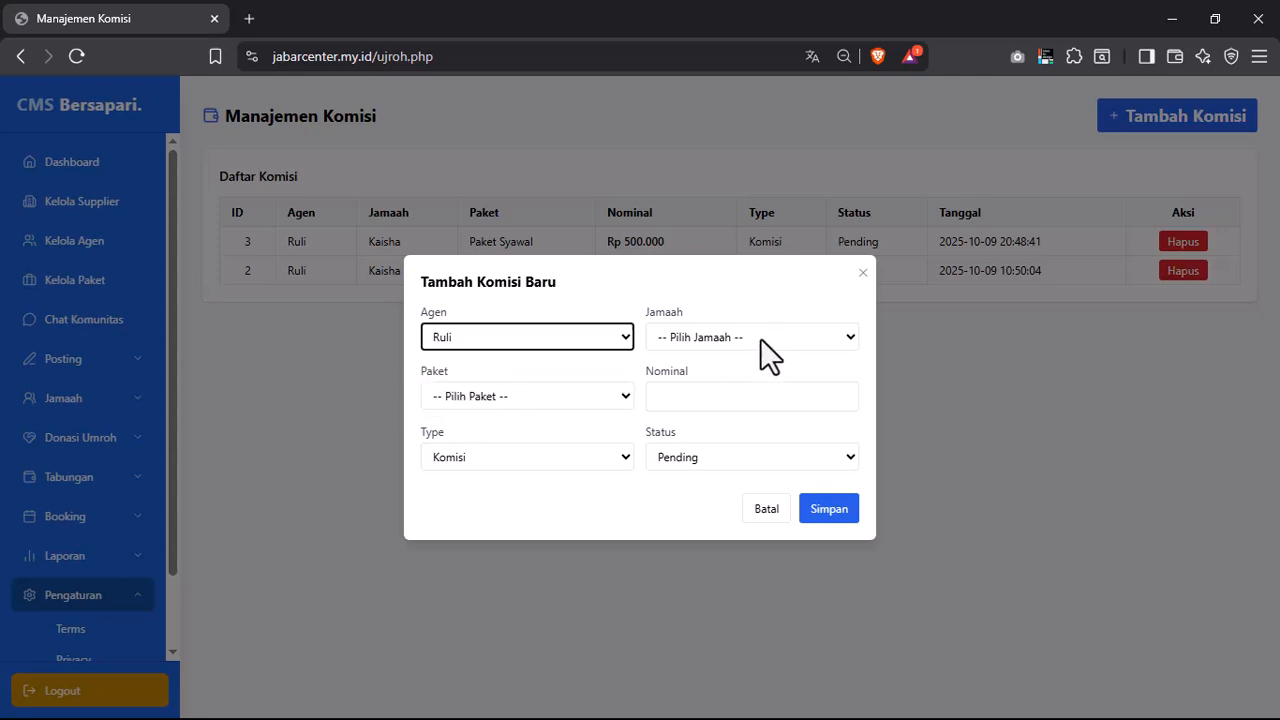
{"action": "left_click", "coordinate": [758, 338]}
{"action": "left_click", "coordinate": [735, 383]}
{"action": "left_click", "coordinate": [491, 396]}
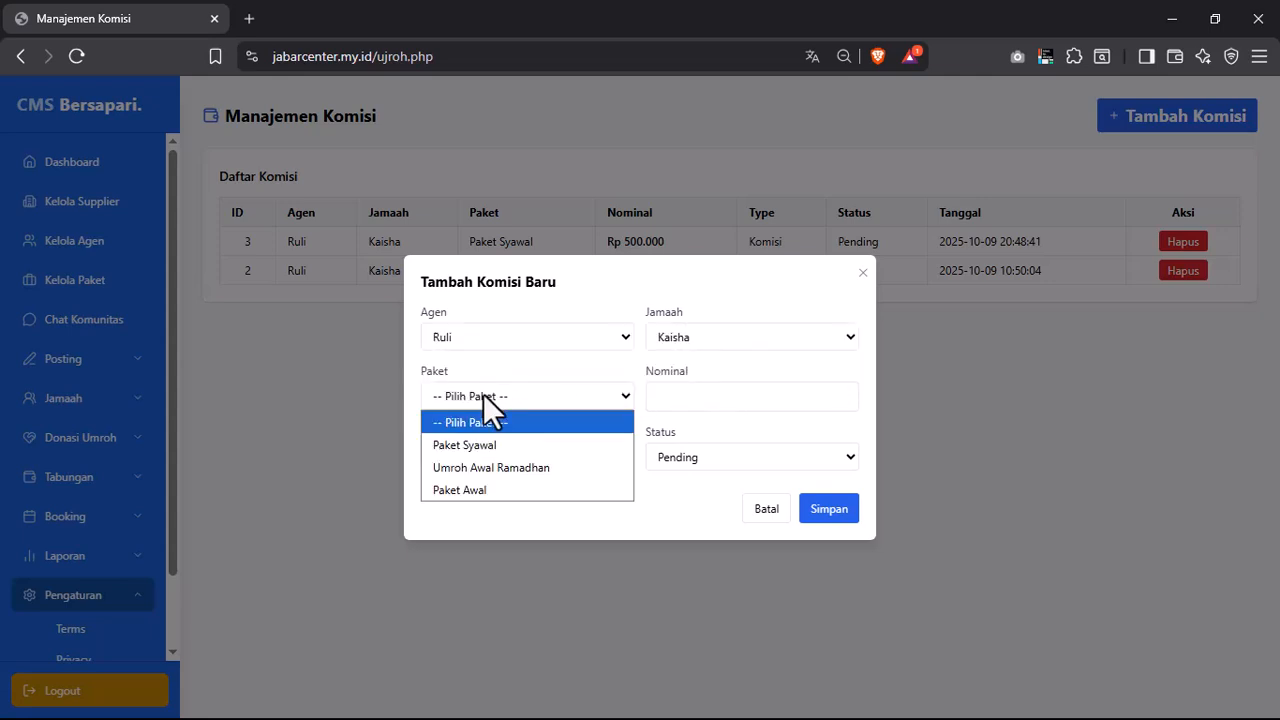
{"action": "left_click", "coordinate": [486, 449]}
{"action": "left_click", "coordinate": [740, 404]}
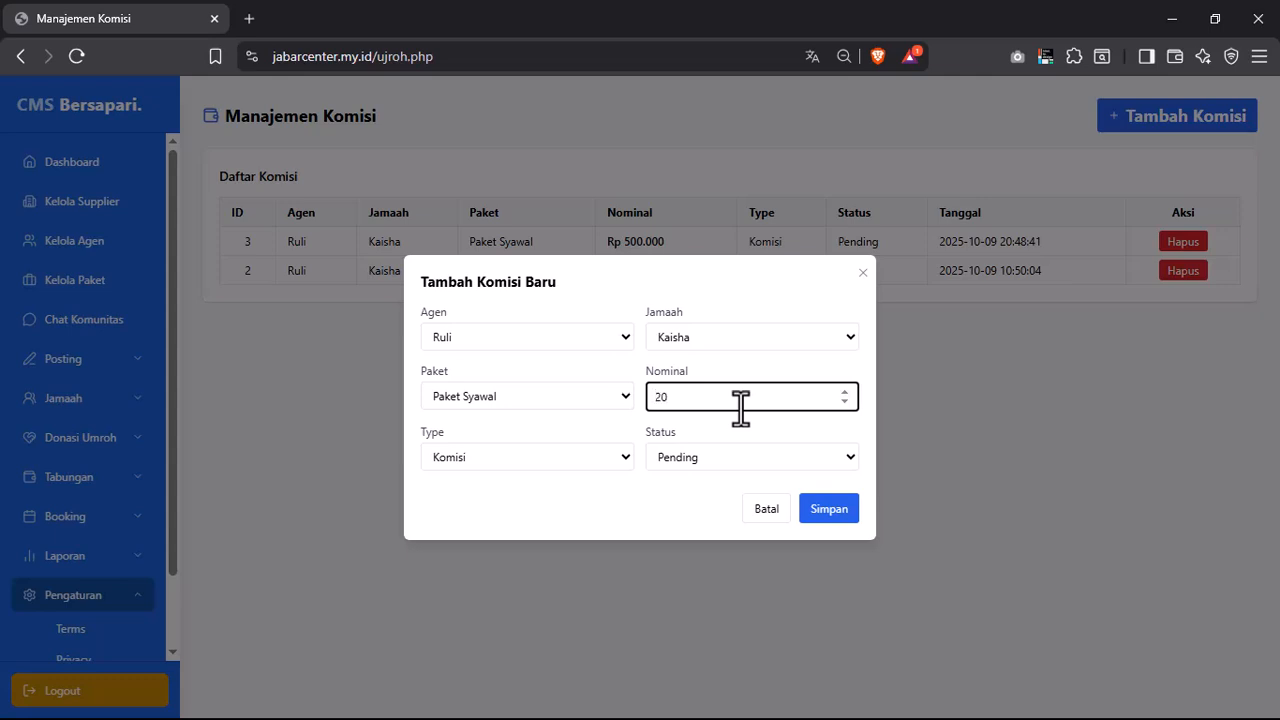
{"action": "type", "text": "20000"}
{"action": "left_click", "coordinate": [694, 462]}
{"action": "left_click", "coordinate": [687, 508]}
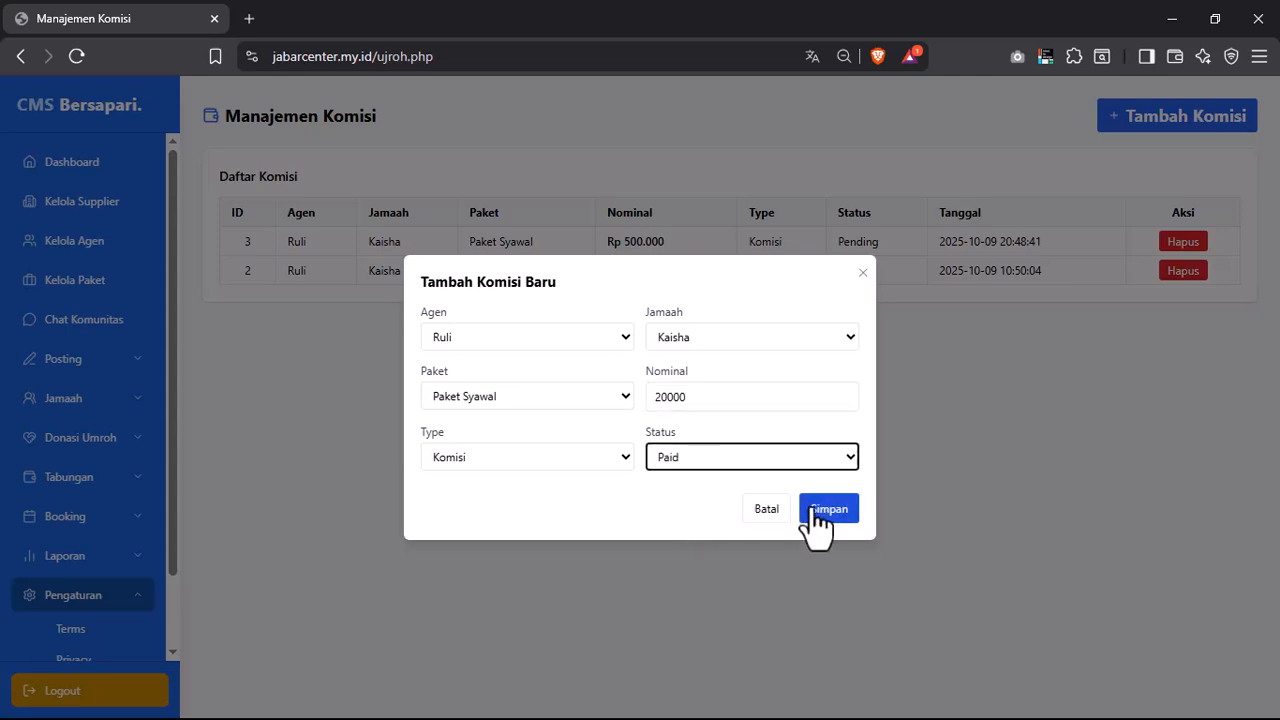
{"action": "left_click", "coordinate": [822, 509]}
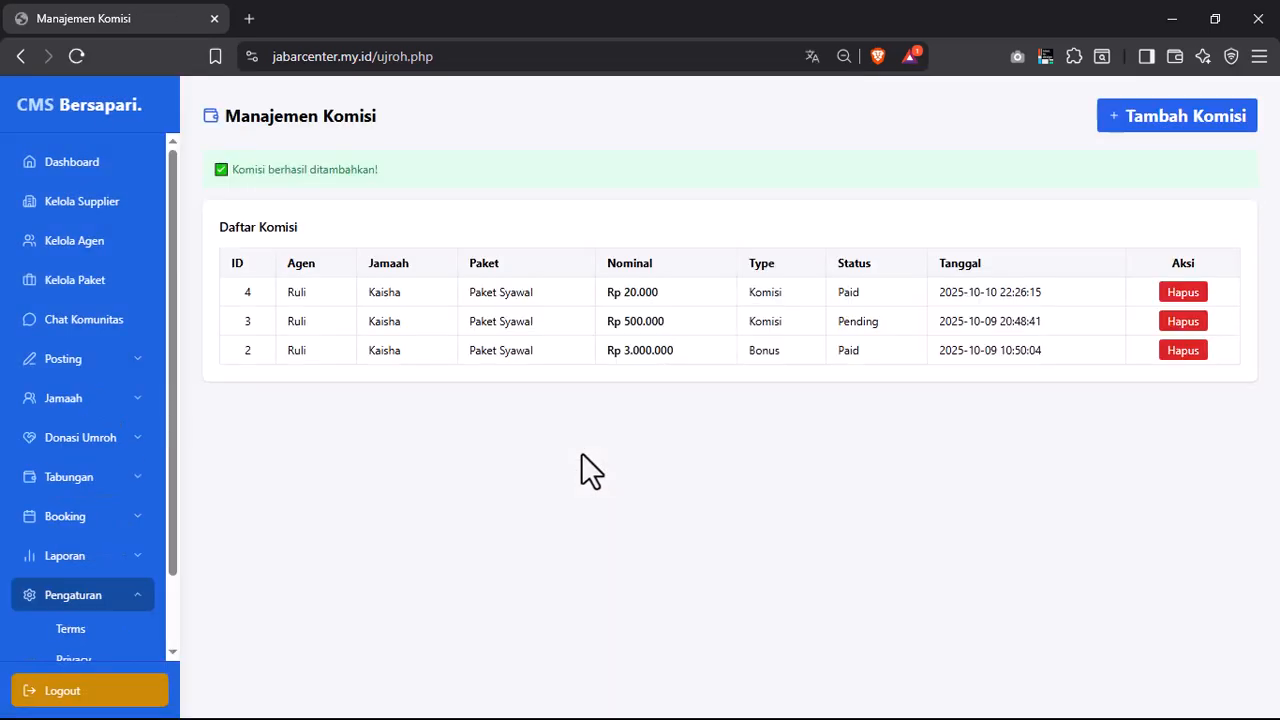
{"action": "left_click_drag", "start_coordinate": [288, 293], "coordinate": [604, 291]}
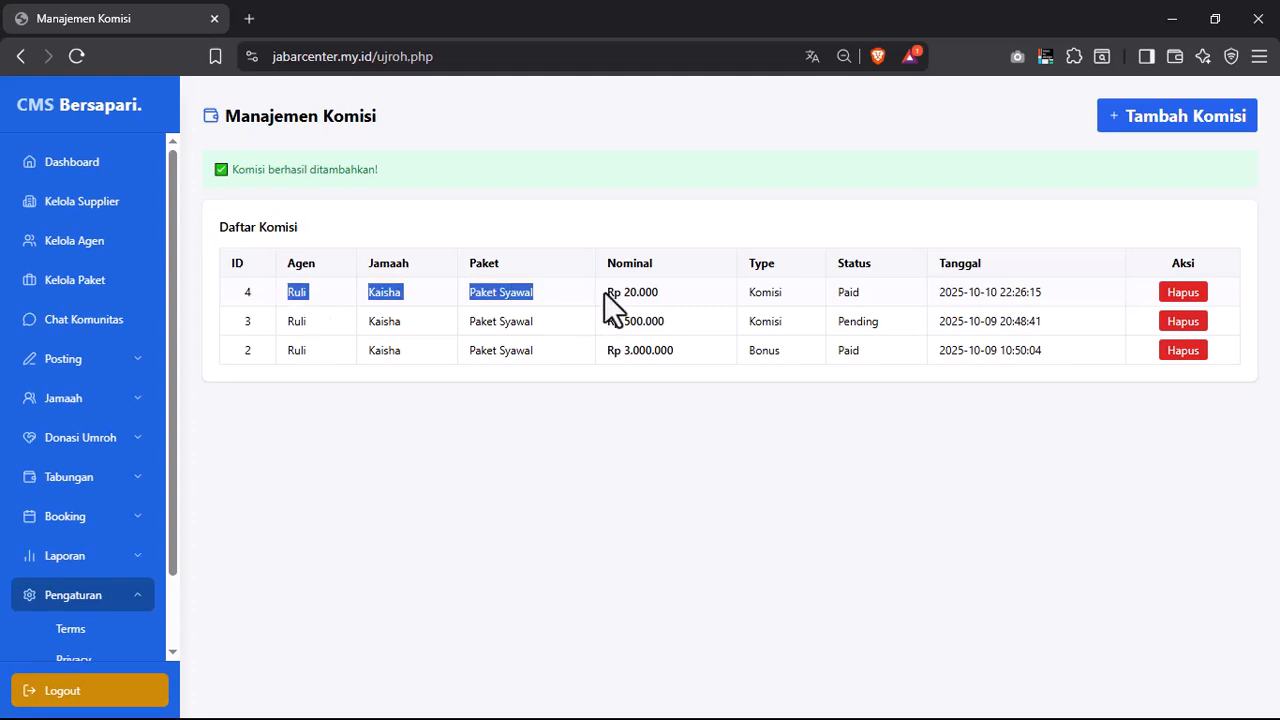
{"action": "left_click", "coordinate": [767, 333]}
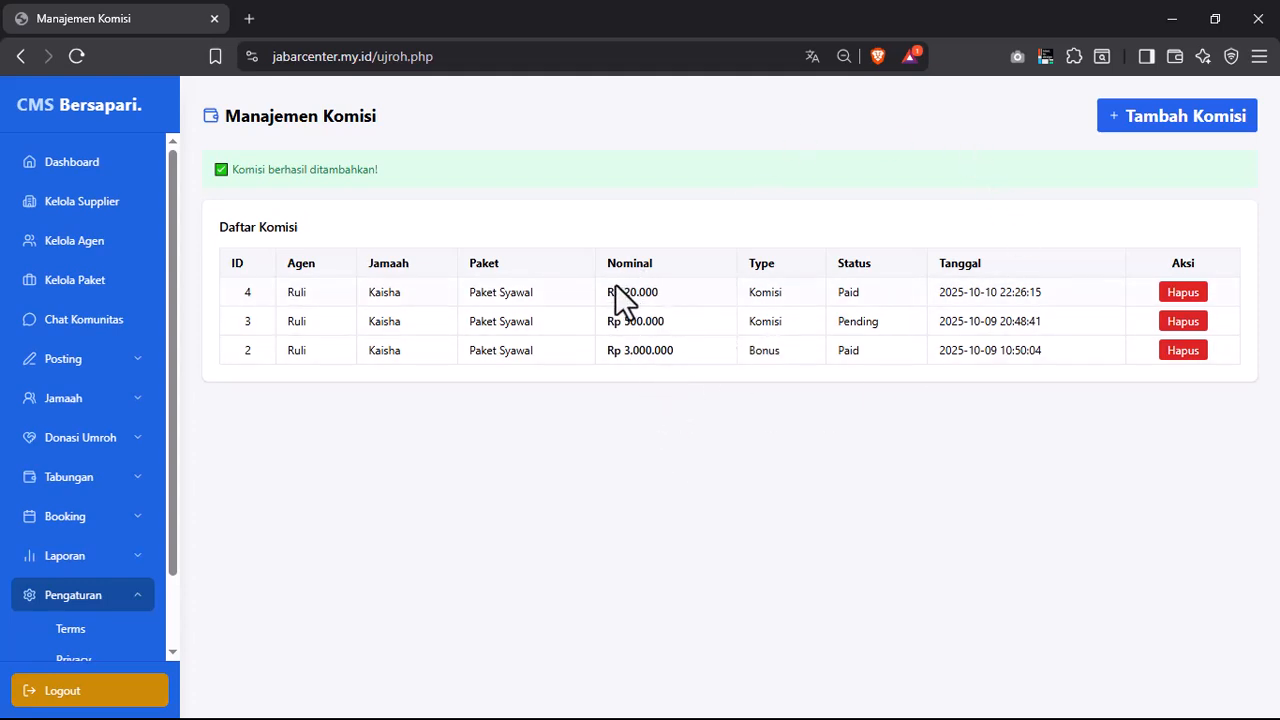
{"action": "scroll", "coordinate": [115, 570], "scroll_direction": "down", "scroll_amount": 2}
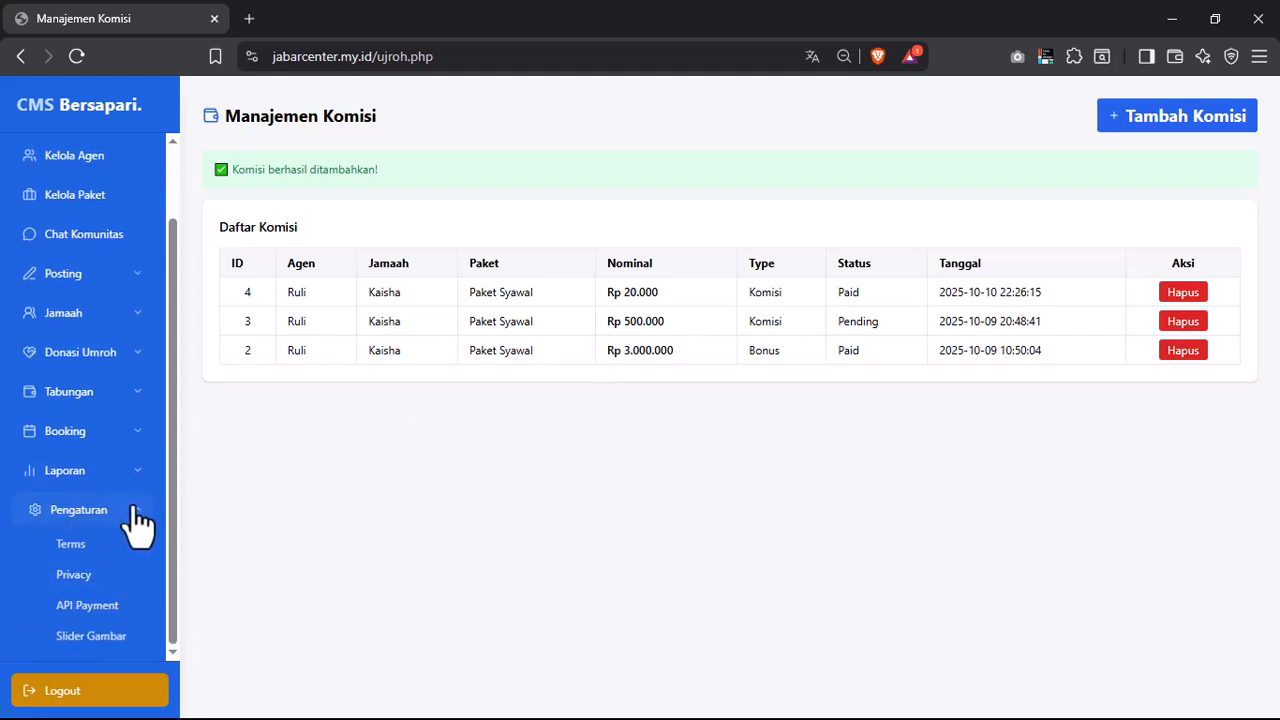
{"action": "left_click", "coordinate": [136, 508]}
{"action": "left_click", "coordinate": [135, 512]}
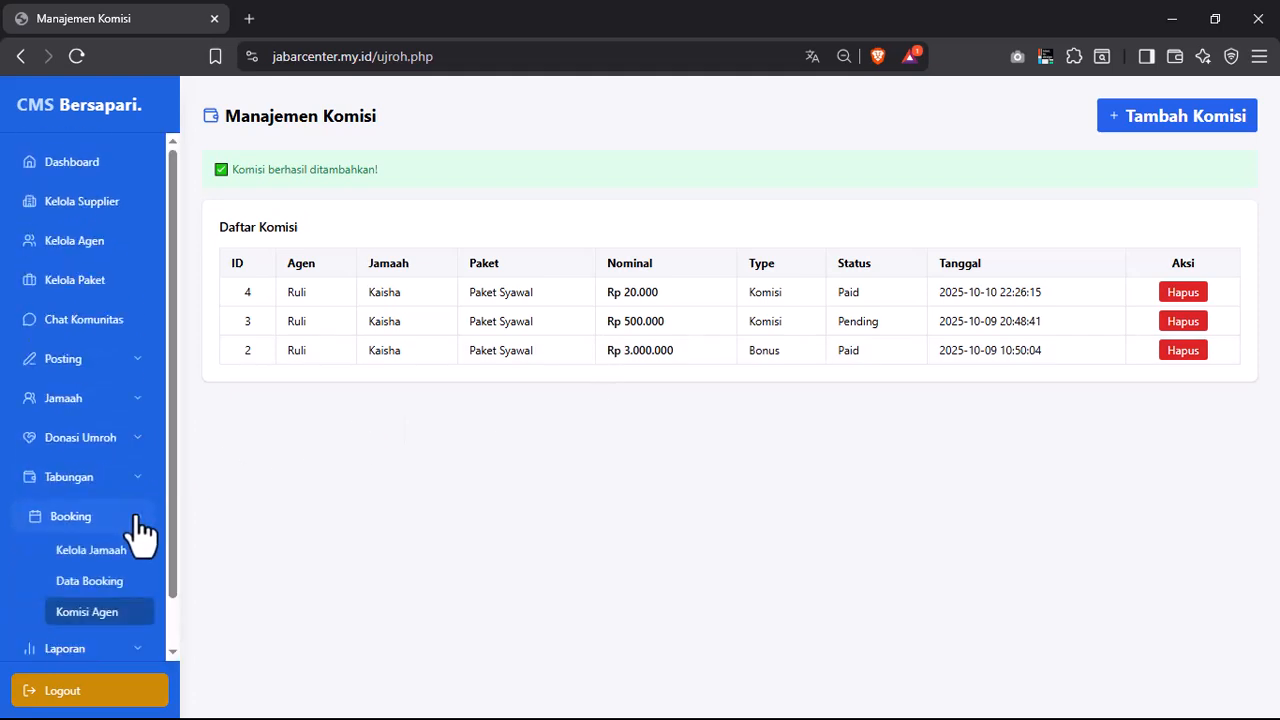
{"action": "left_click", "coordinate": [137, 519]}
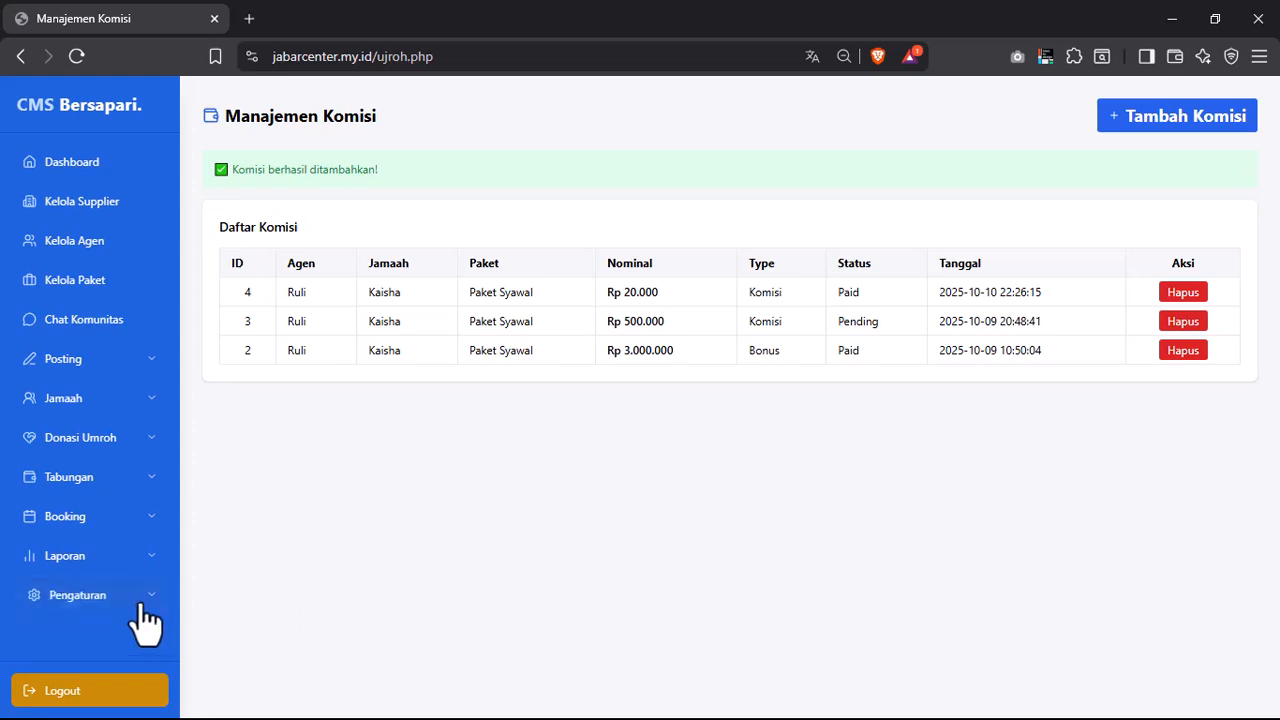
{"action": "left_click", "coordinate": [140, 600]}
{"action": "left_click", "coordinate": [137, 556]}
{"action": "scroll", "coordinate": [140, 560], "scroll_direction": "down", "scroll_amount": 4}
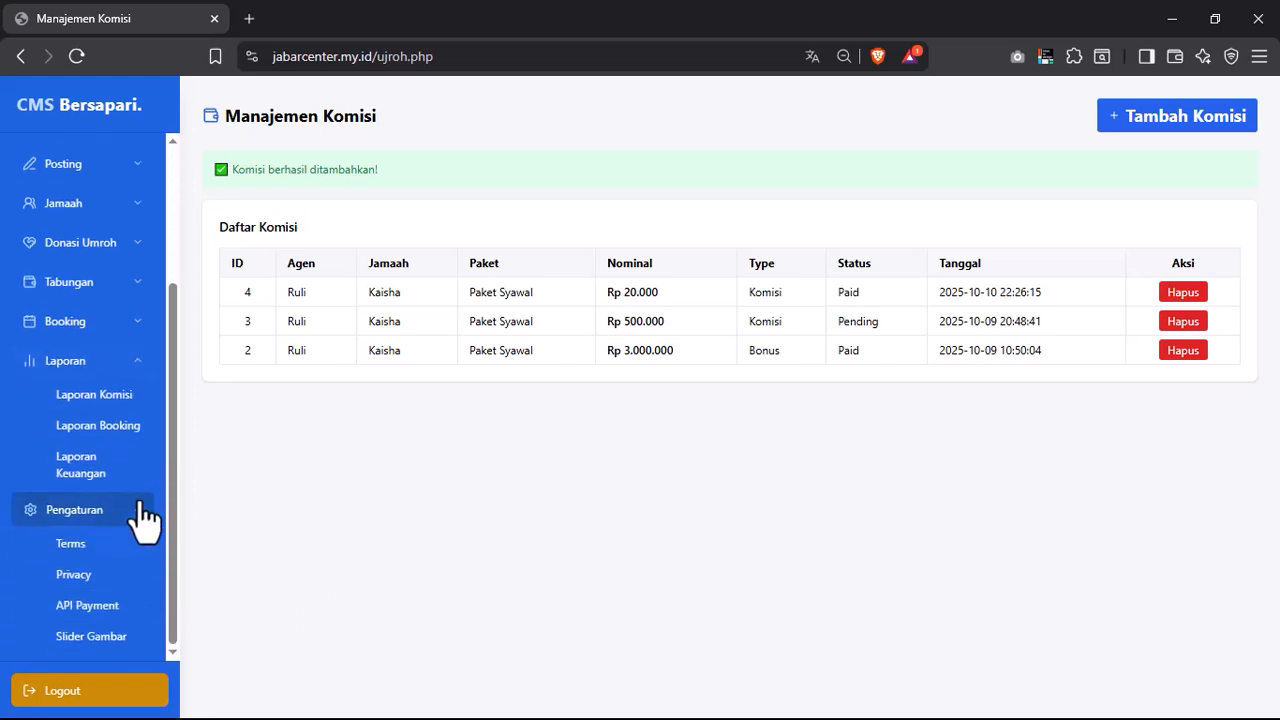
- Browse the Laporan Komisi, Laporan Booking and Laporan Keuangan reports
{"action": "left_click", "coordinate": [100, 408]}
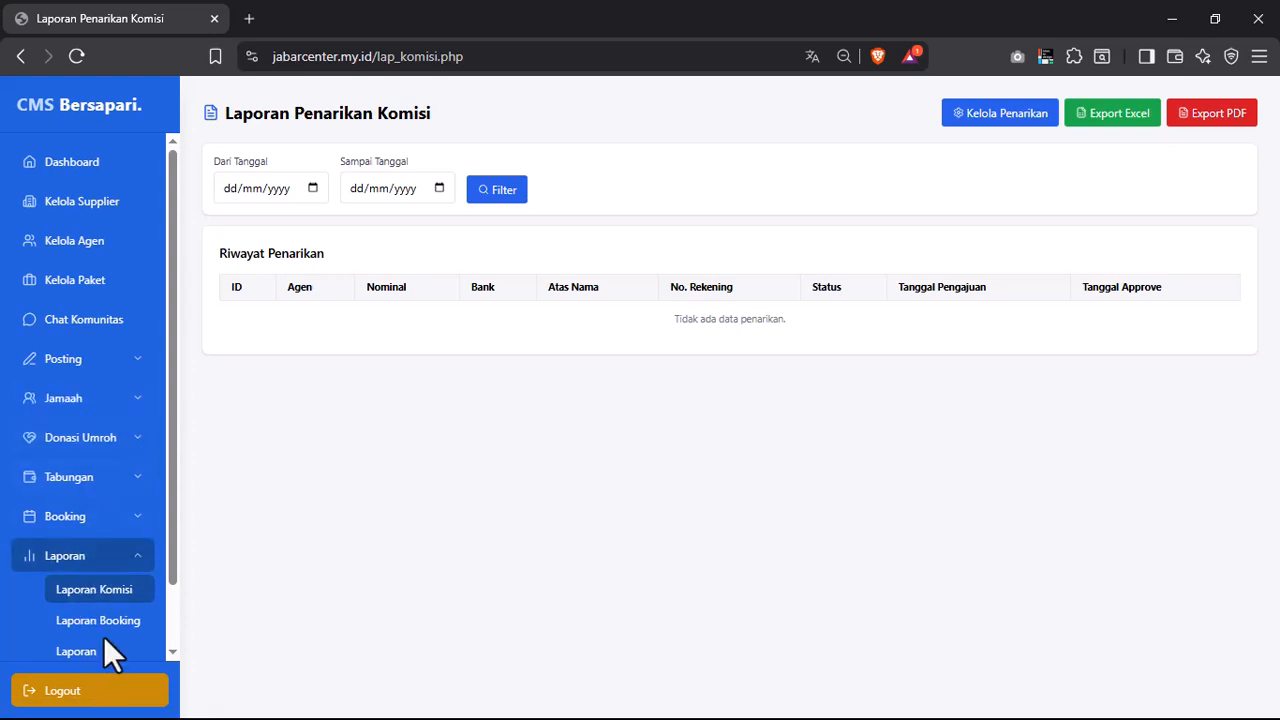
{"action": "left_click", "coordinate": [45, 625]}
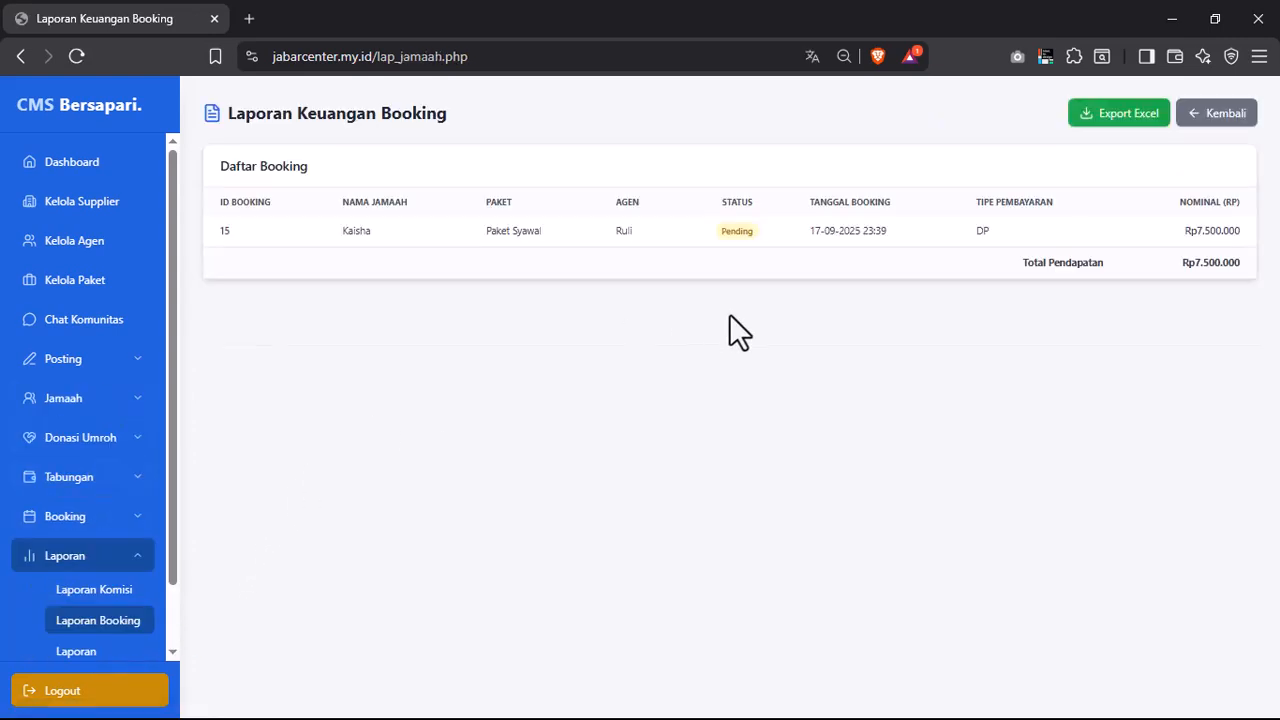
{"action": "scroll", "coordinate": [126, 537], "scroll_direction": "down", "scroll_amount": 2}
{"action": "left_click", "coordinate": [110, 597]}
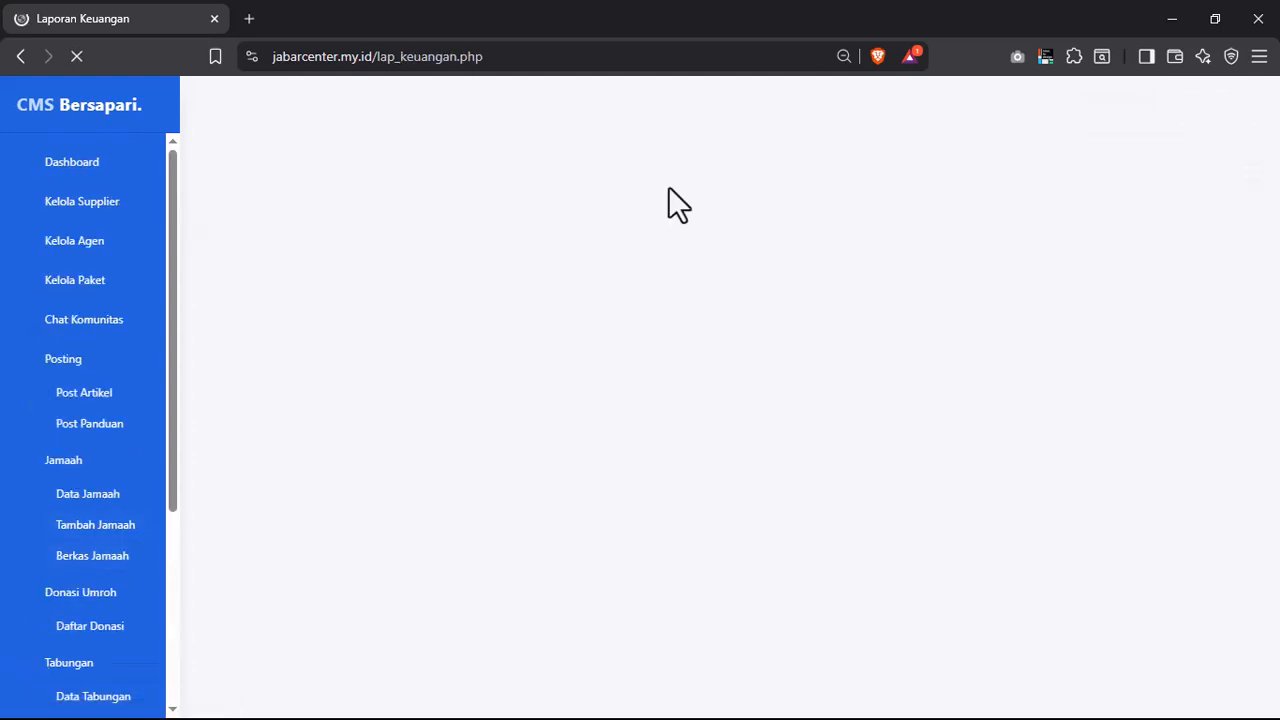
- Reload the empty Laporan Keuangan page and go to Pengaturan > Terms
{"action": "left_click", "coordinate": [530, 56]}
{"action": "key", "text": "Return"}
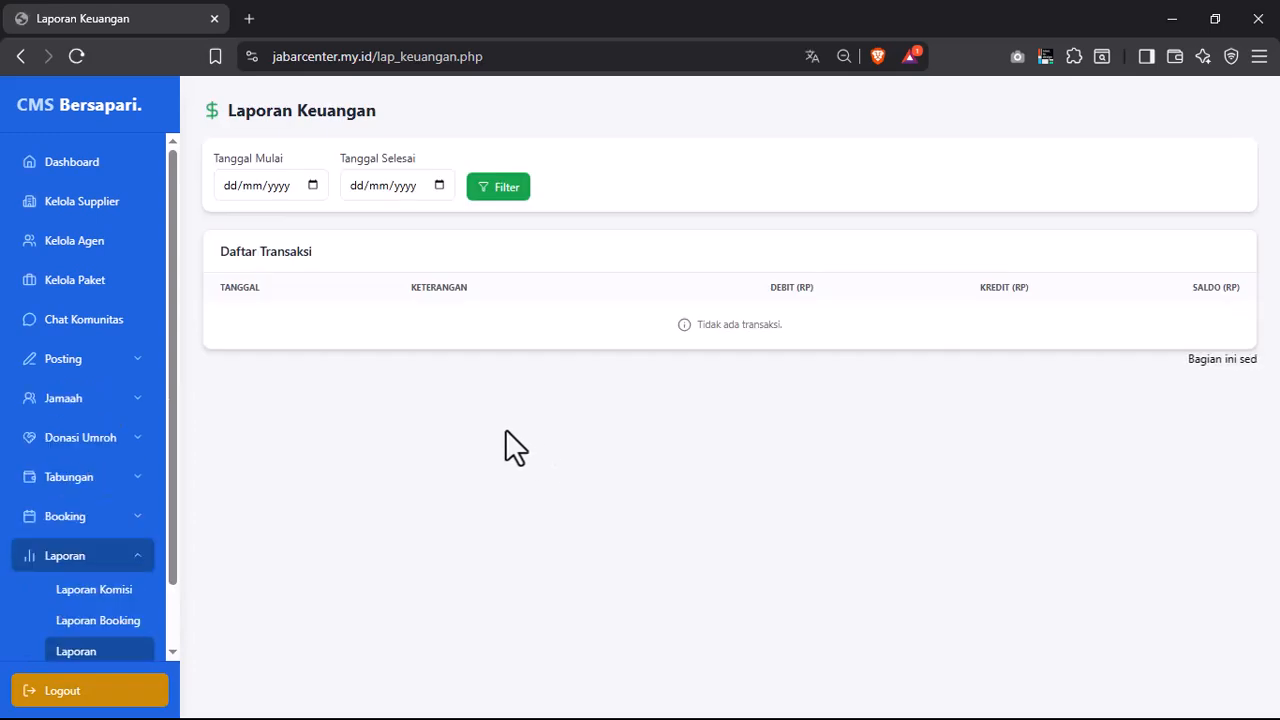
{"action": "left_click", "coordinate": [48, 555]}
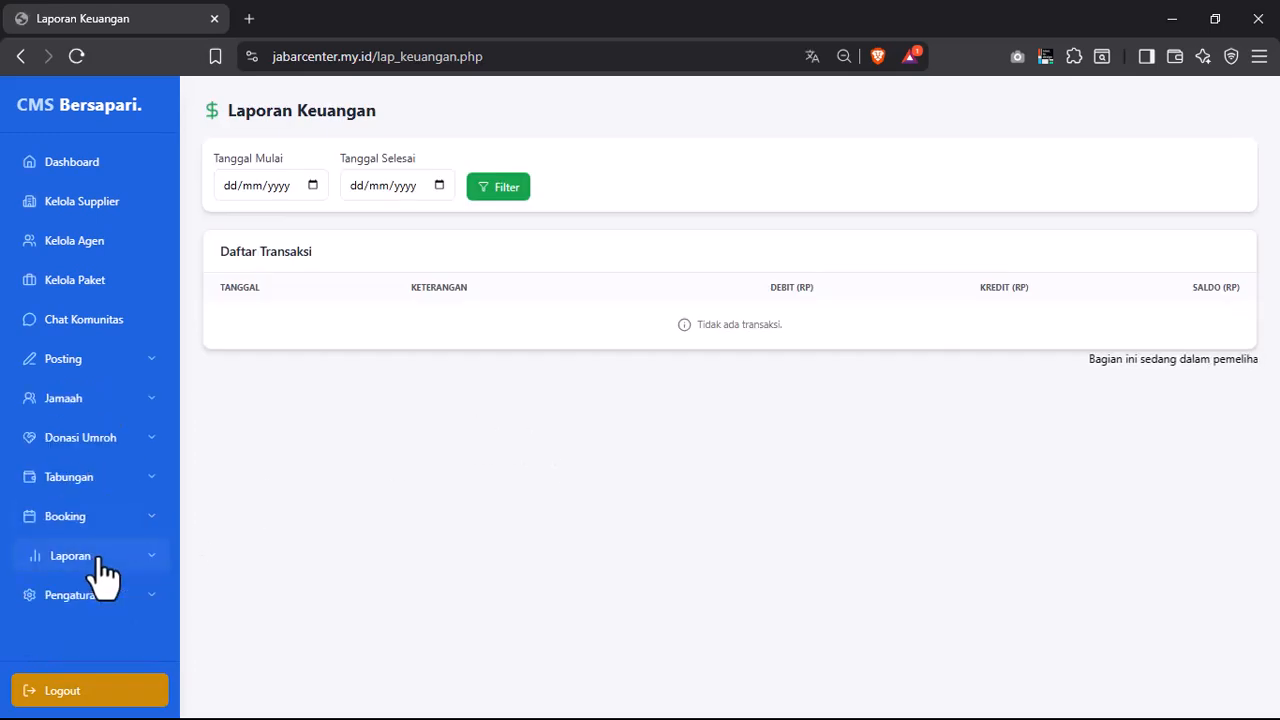
{"action": "left_click", "coordinate": [143, 600]}
{"action": "scroll", "coordinate": [120, 590], "scroll_direction": "down", "scroll_amount": 2}
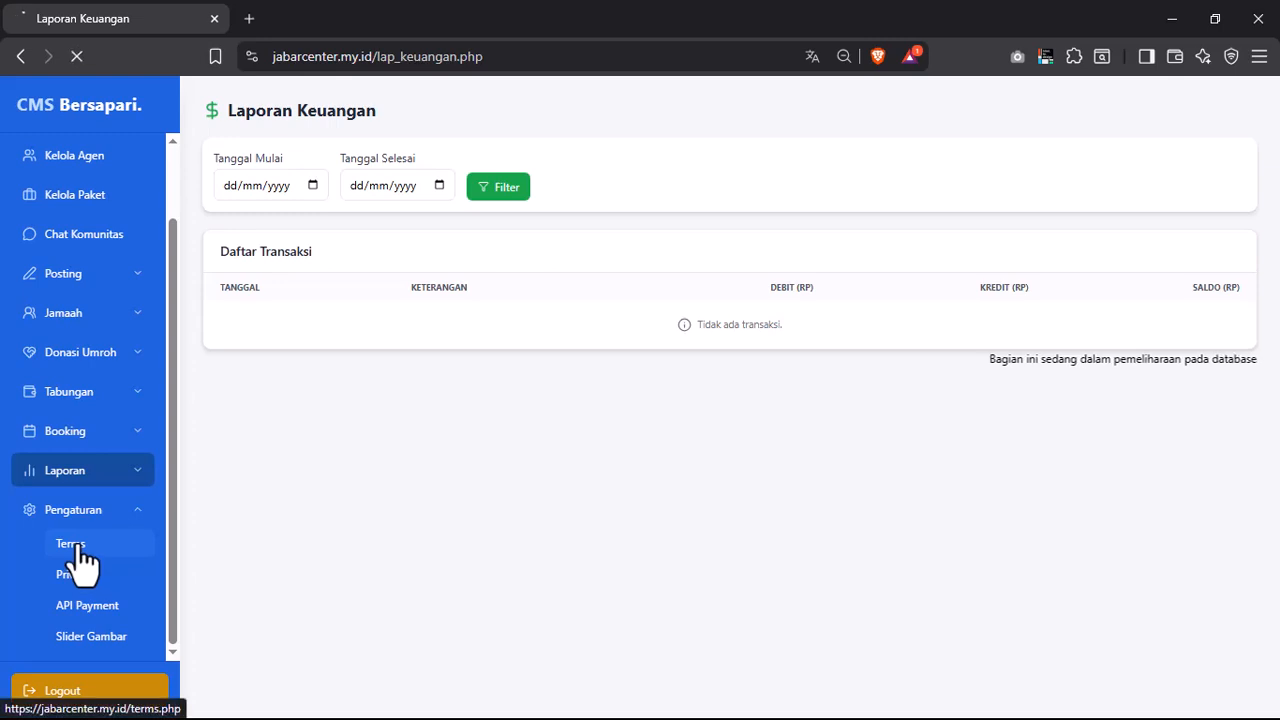
{"action": "left_click", "coordinate": [78, 552]}
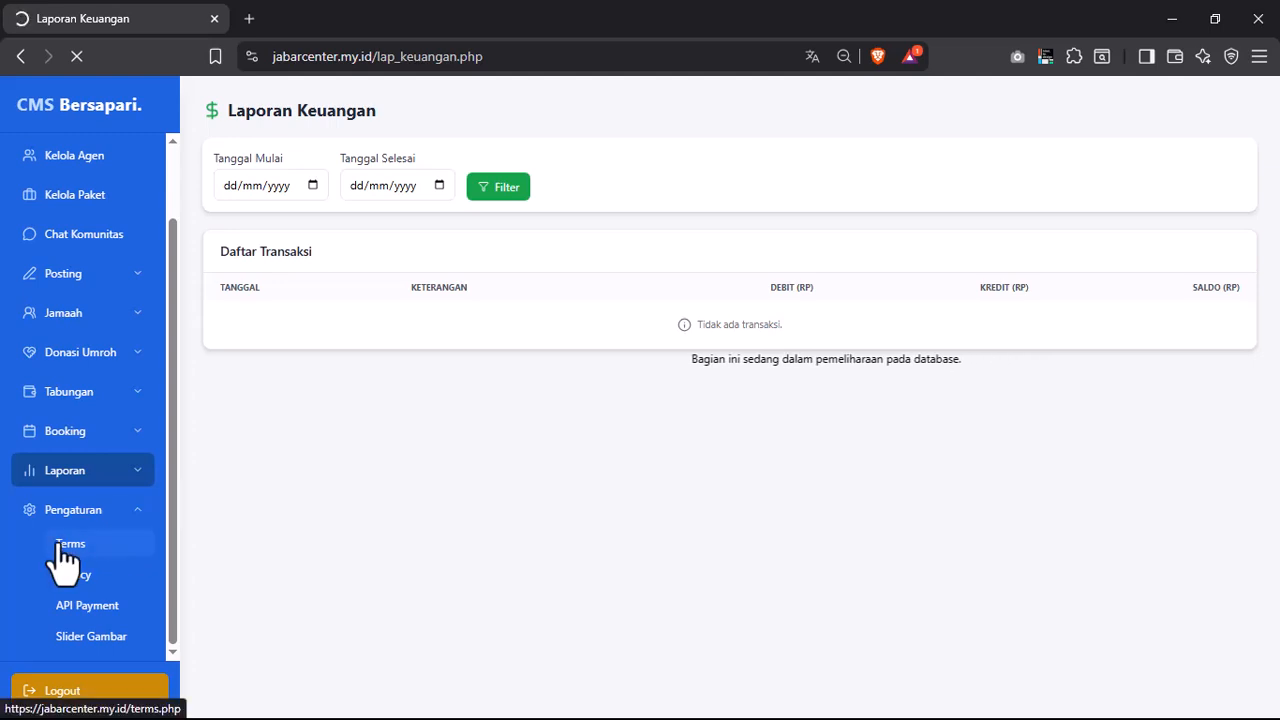
- Append 'Nih' to the terms content so it ends 'Baru Nih' and save
{"action": "right_click", "coordinate": [63, 544]}
{"action": "left_click", "coordinate": [424, 555]}
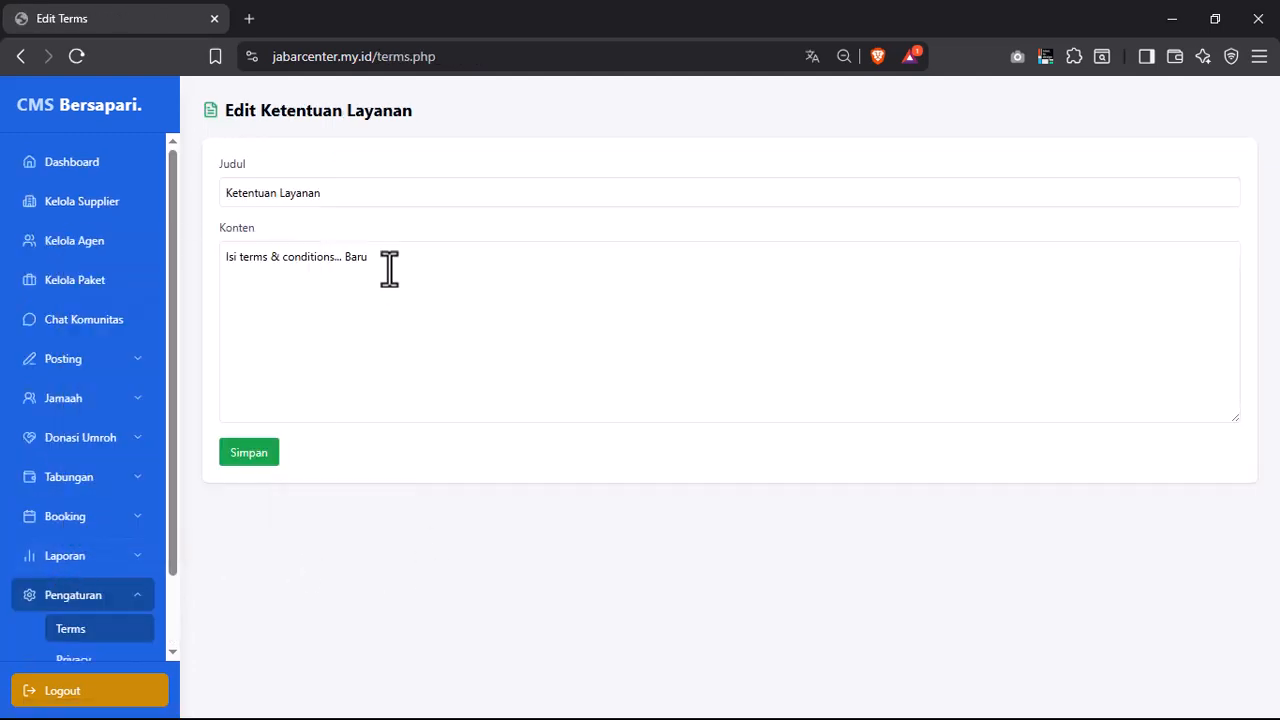
{"action": "left_click", "coordinate": [351, 194]}
{"action": "left_click", "coordinate": [397, 290]}
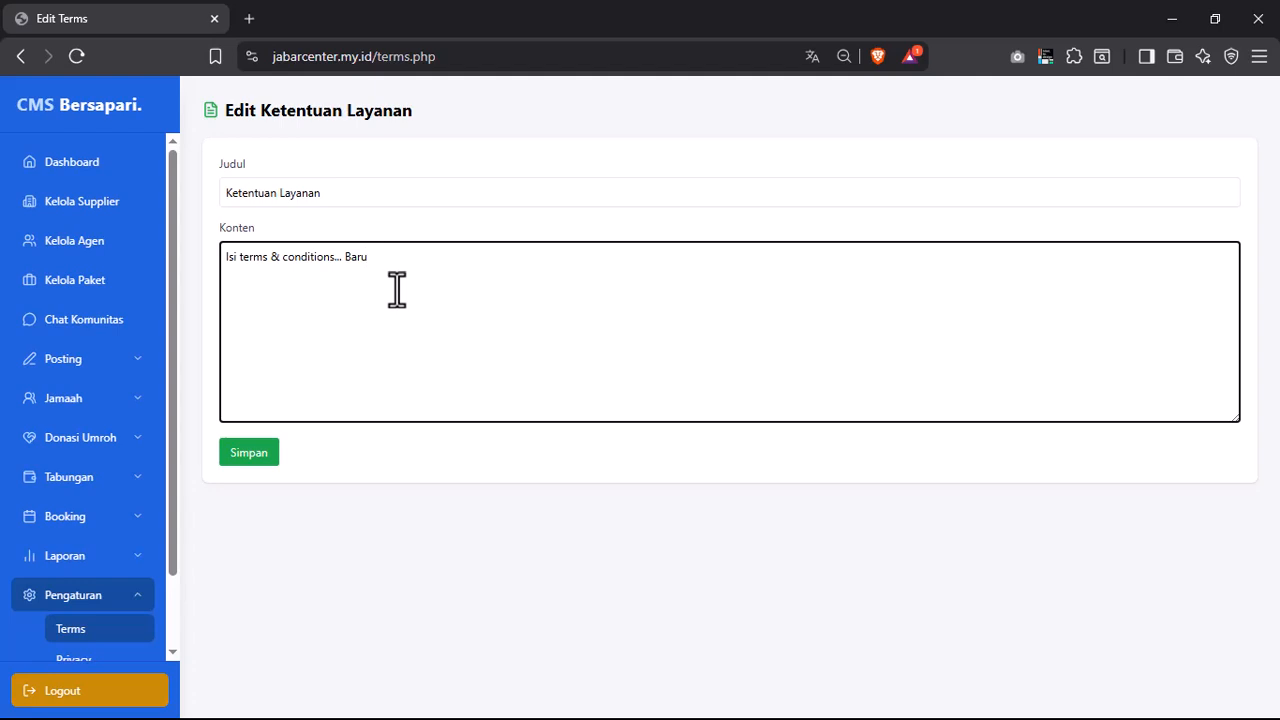
{"action": "type", "text": "Nih"}
{"action": "left_click", "coordinate": [257, 450]}
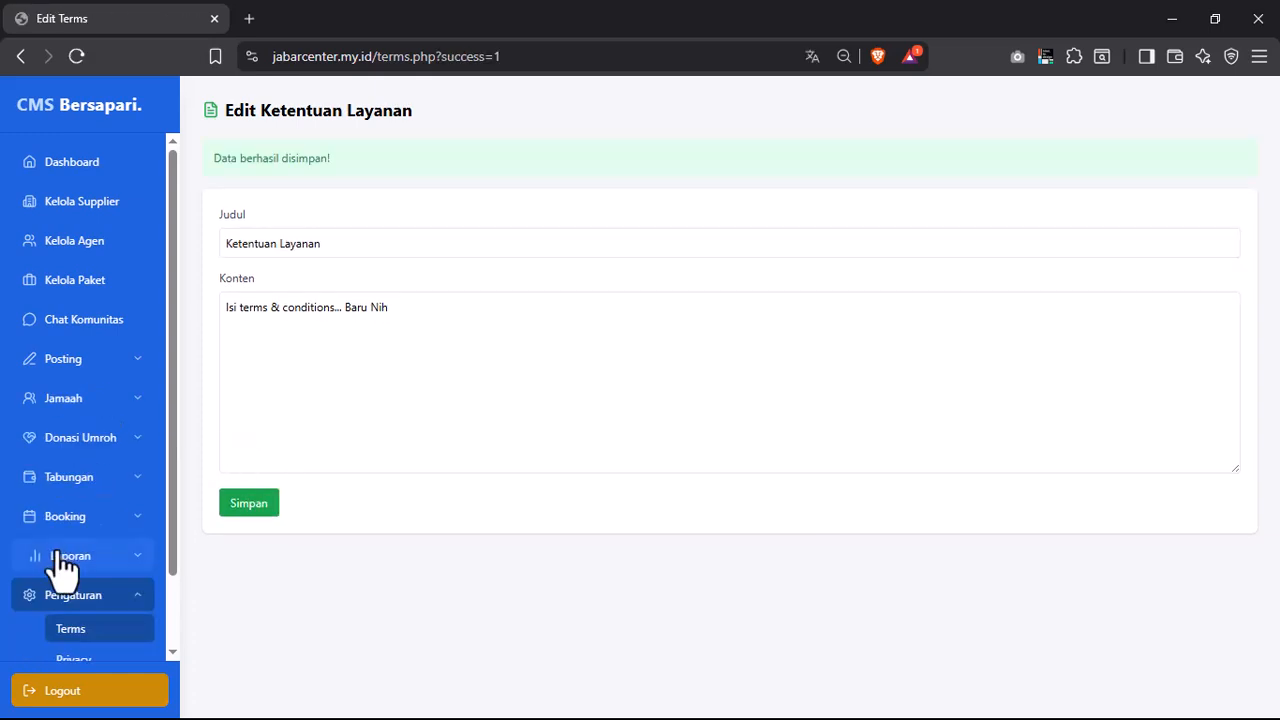
- Toggle the sidebar sections and go to Pengaturan > Slider Gambar
{"action": "scroll", "coordinate": [138, 560], "scroll_direction": "down", "scroll_amount": 1}
{"action": "left_click", "coordinate": [127, 513]}
{"action": "left_click", "coordinate": [130, 516]}
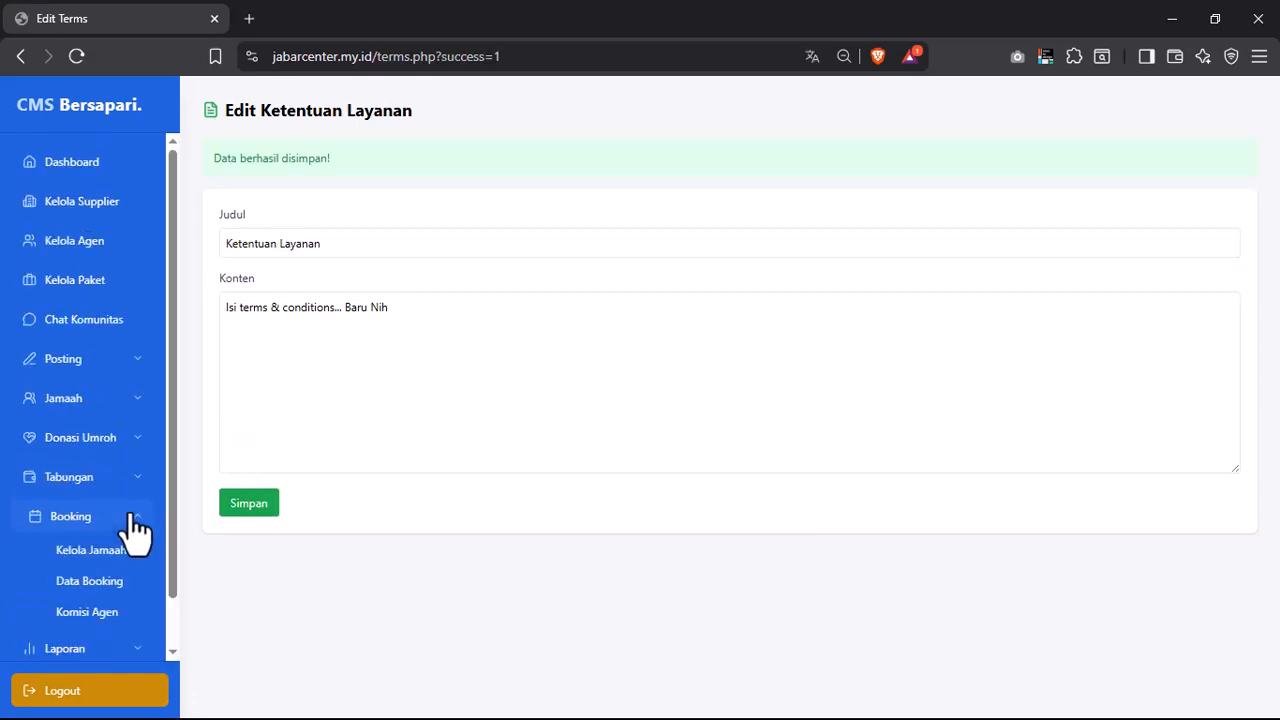
{"action": "left_click", "coordinate": [131, 517]}
{"action": "left_click", "coordinate": [136, 566]}
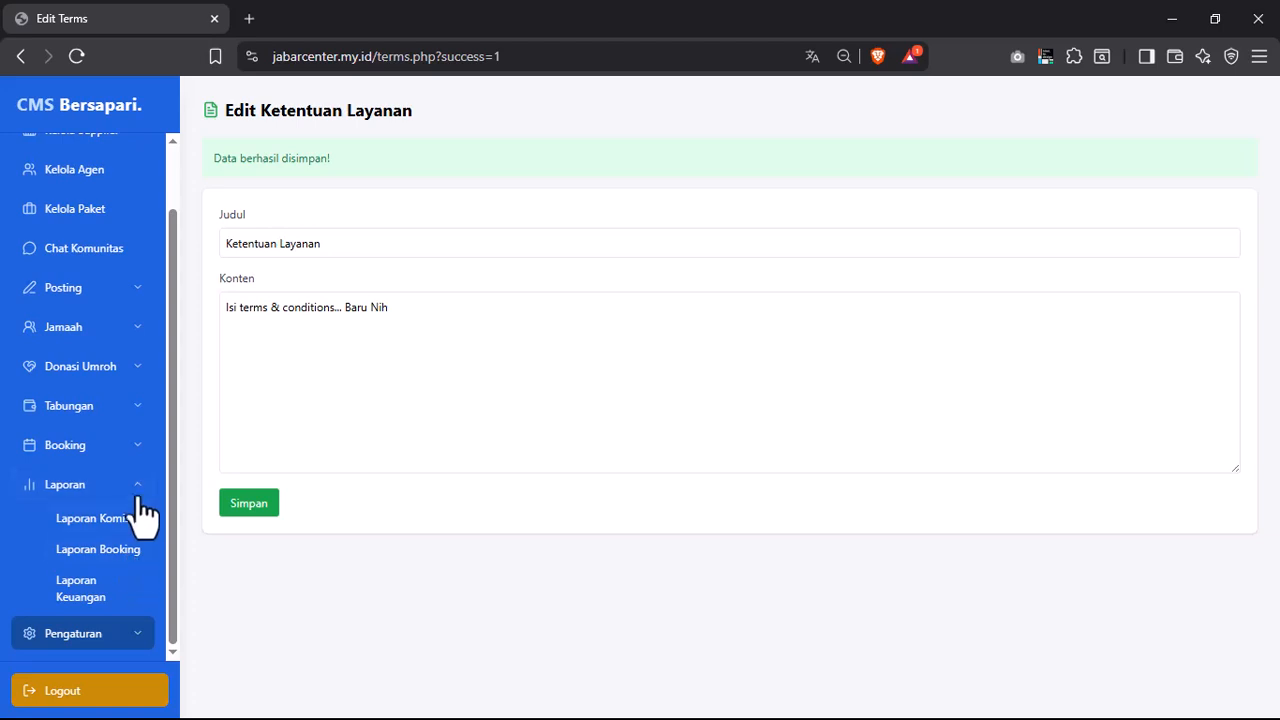
{"action": "left_click", "coordinate": [134, 496]}
{"action": "left_click", "coordinate": [132, 597]}
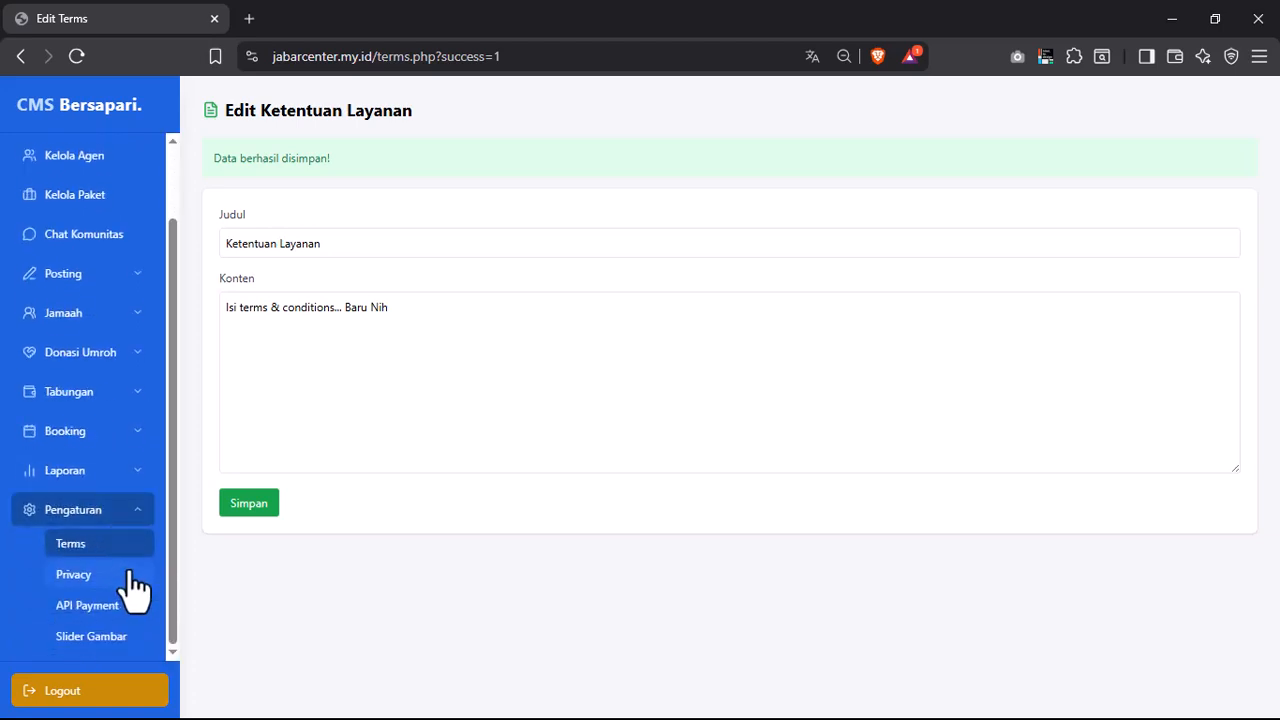
{"action": "left_click", "coordinate": [100, 634]}
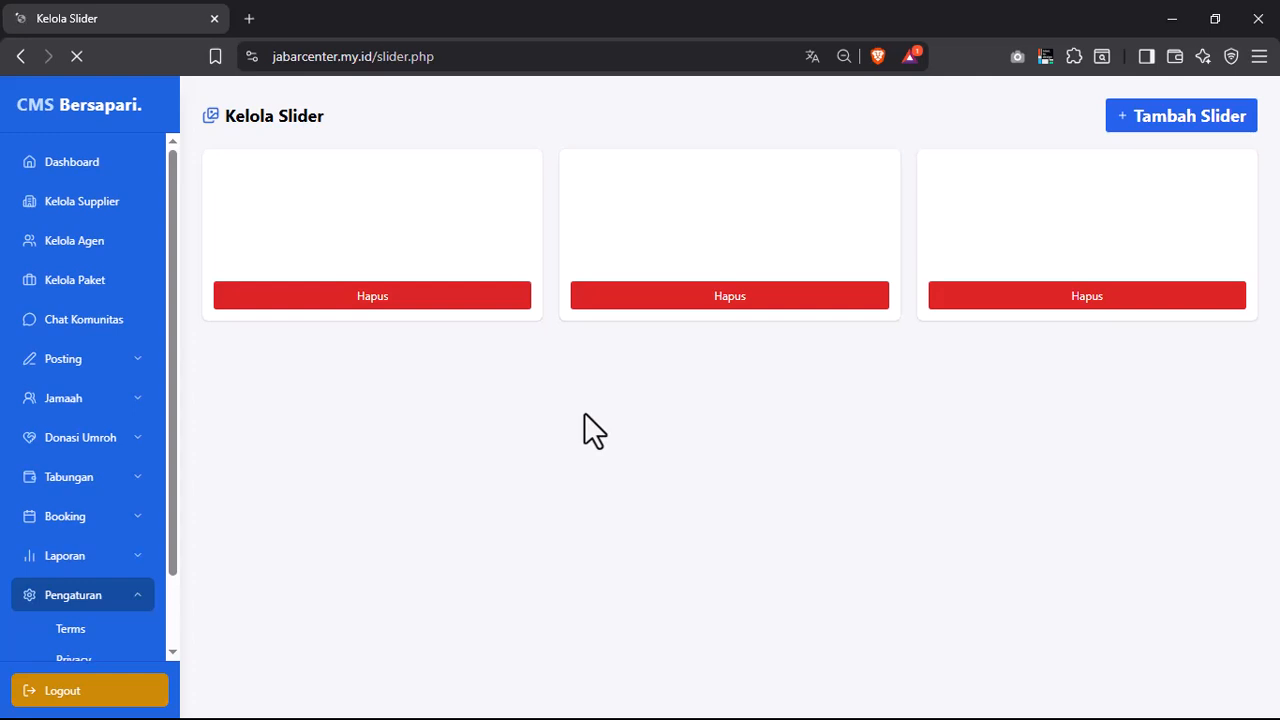
- Open the Tambah Slider form, cancel it, and reload Kelola Slider to show three banners
{"action": "left_click", "coordinate": [517, 62]}
{"action": "left_click", "coordinate": [1150, 132]}
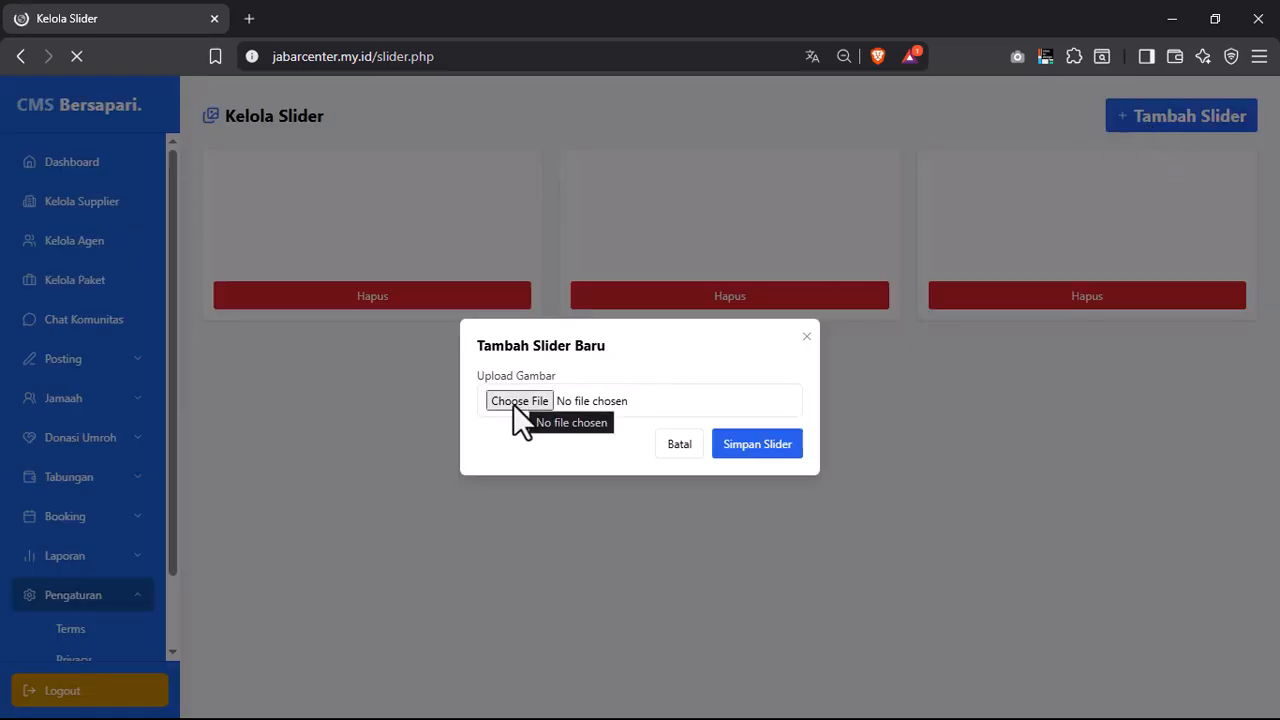
{"action": "left_click", "coordinate": [806, 337]}
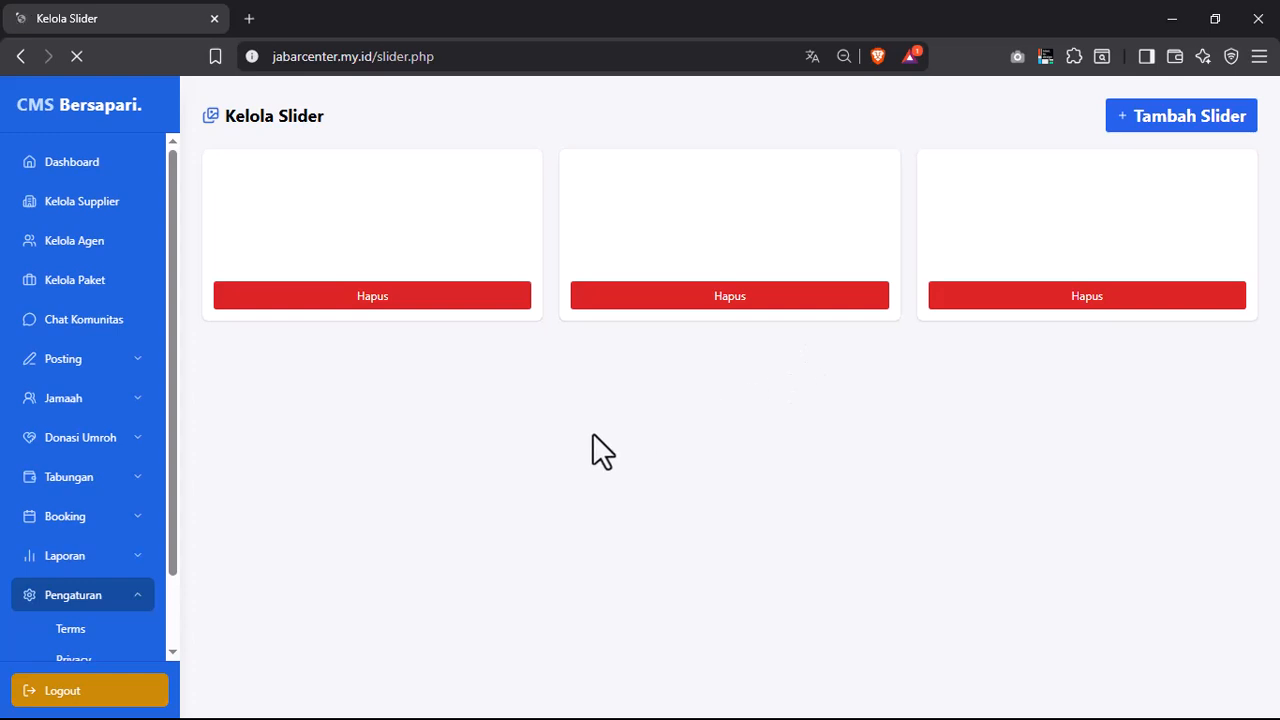
{"action": "left_click", "coordinate": [508, 56]}
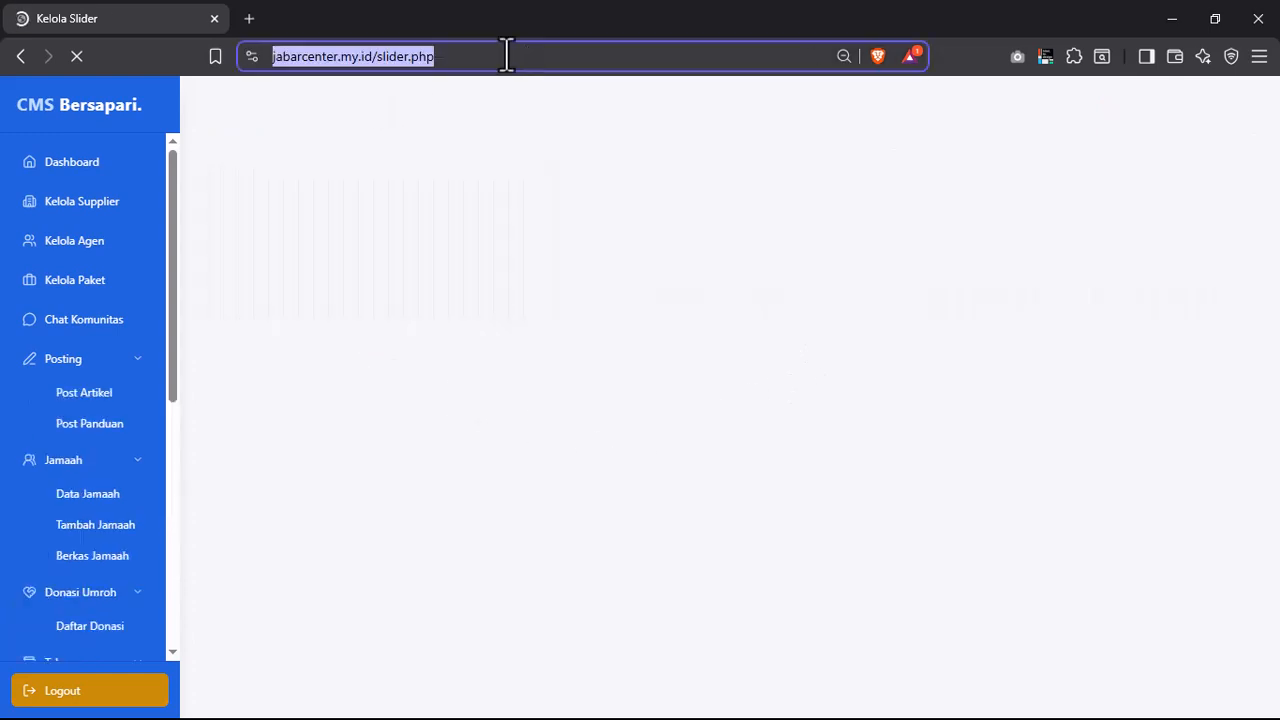
{"action": "left_click", "coordinate": [482, 434]}
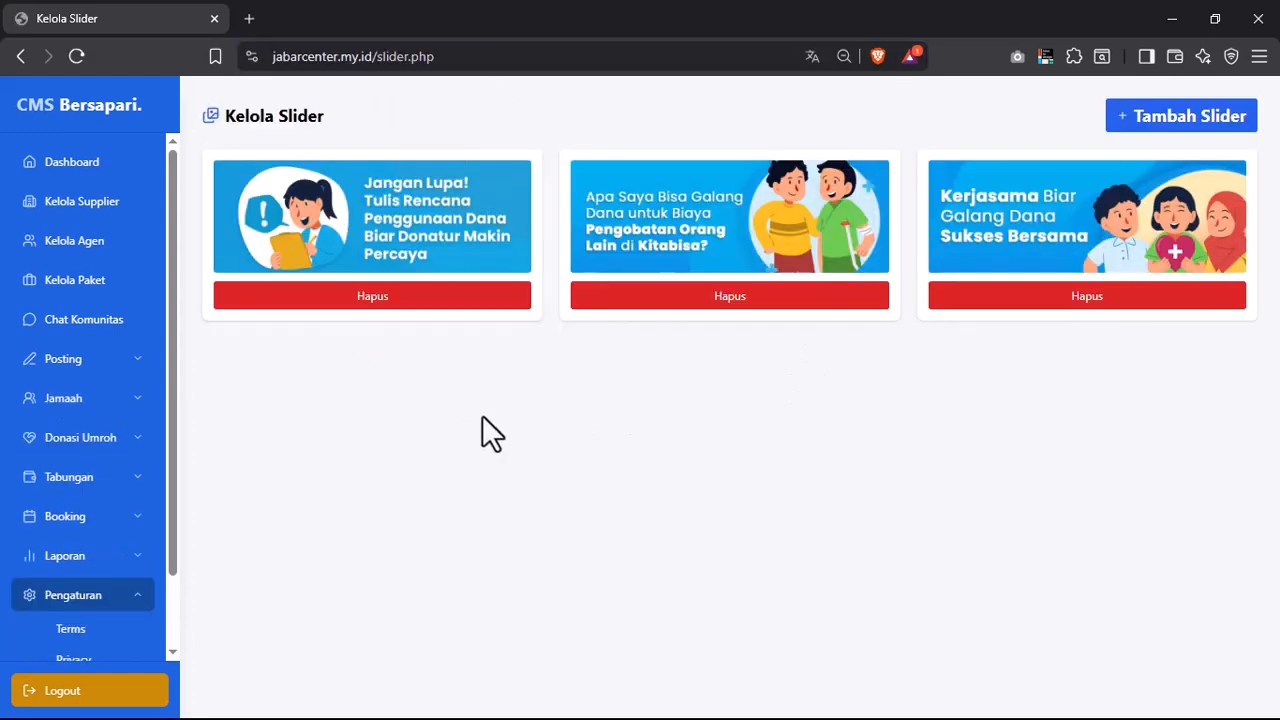
{"action": "left_click", "coordinate": [128, 596]}
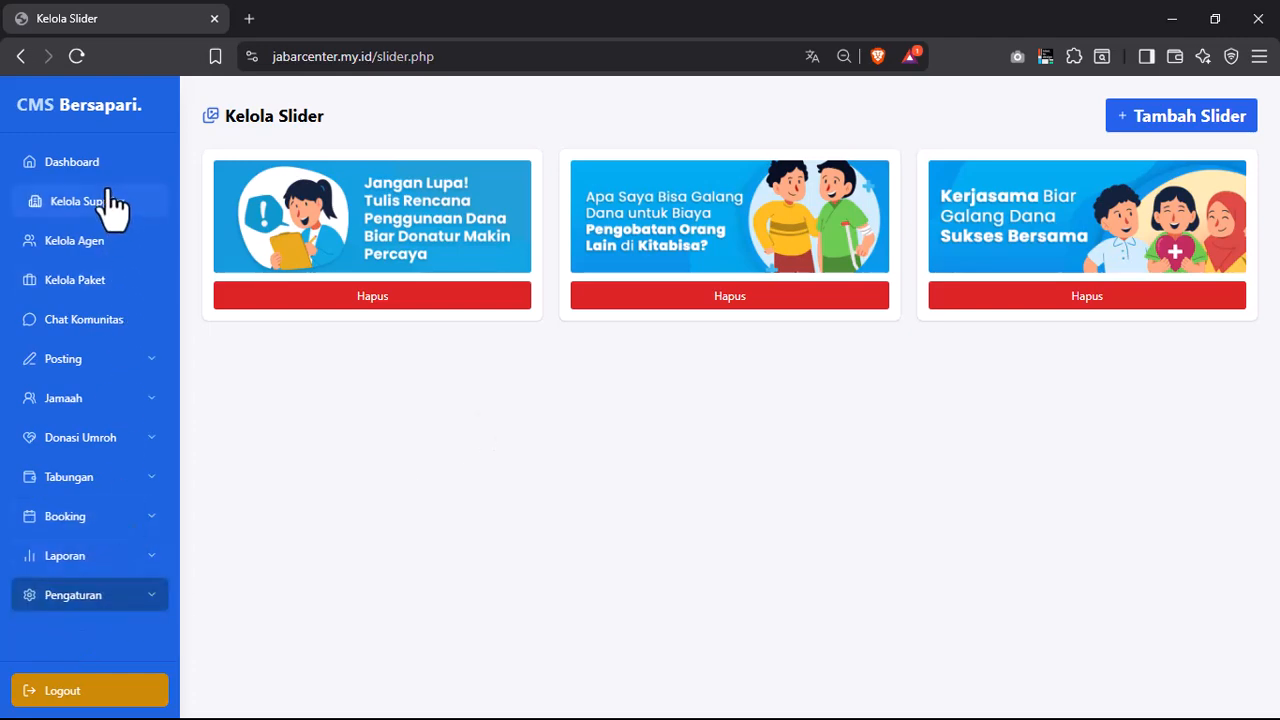
- Go back to Dashboard Admin Pusat showing 3 Paket Umroh and 2 agents
{"action": "left_click", "coordinate": [78, 176]}
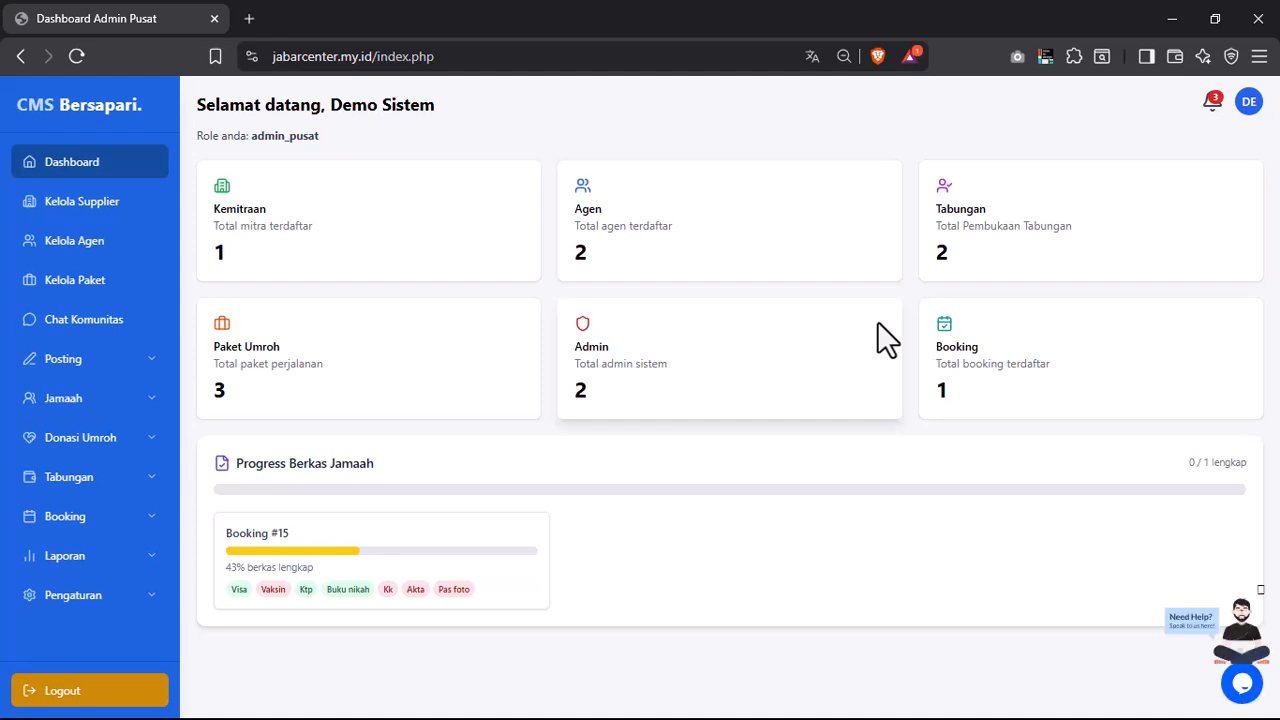